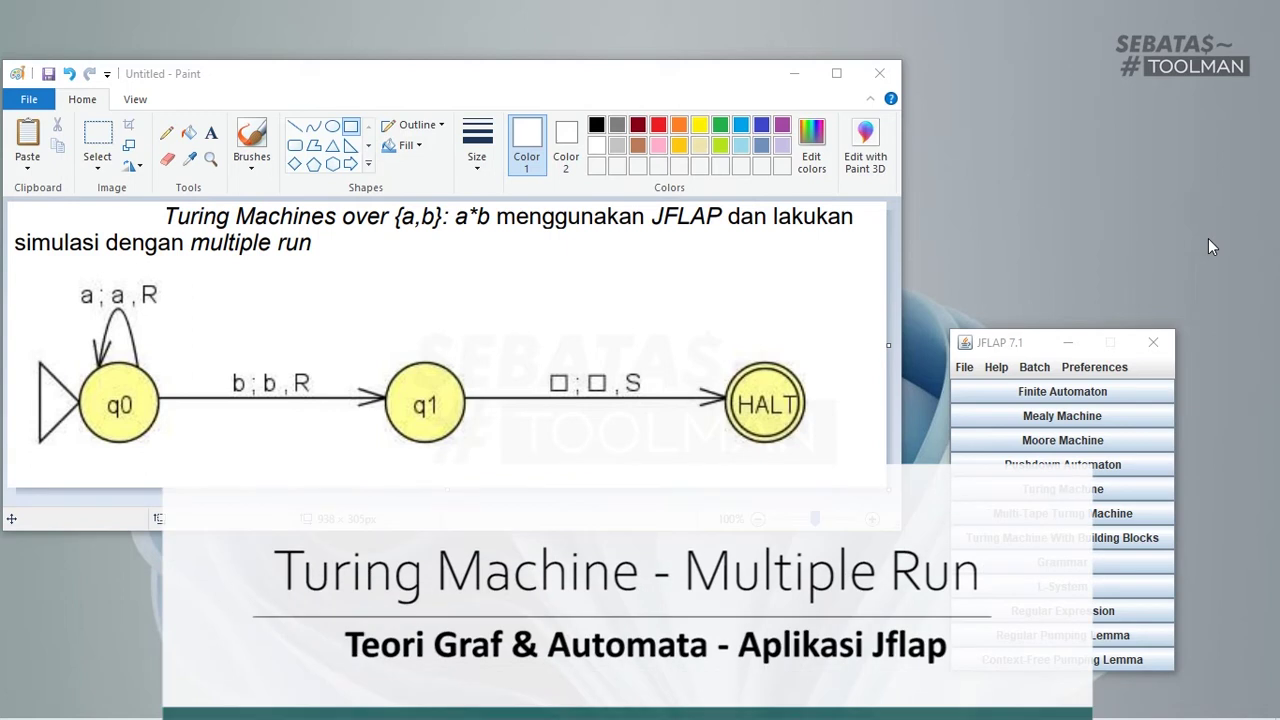
click(1012, 341)
drag(1012, 342, 1009, 293)
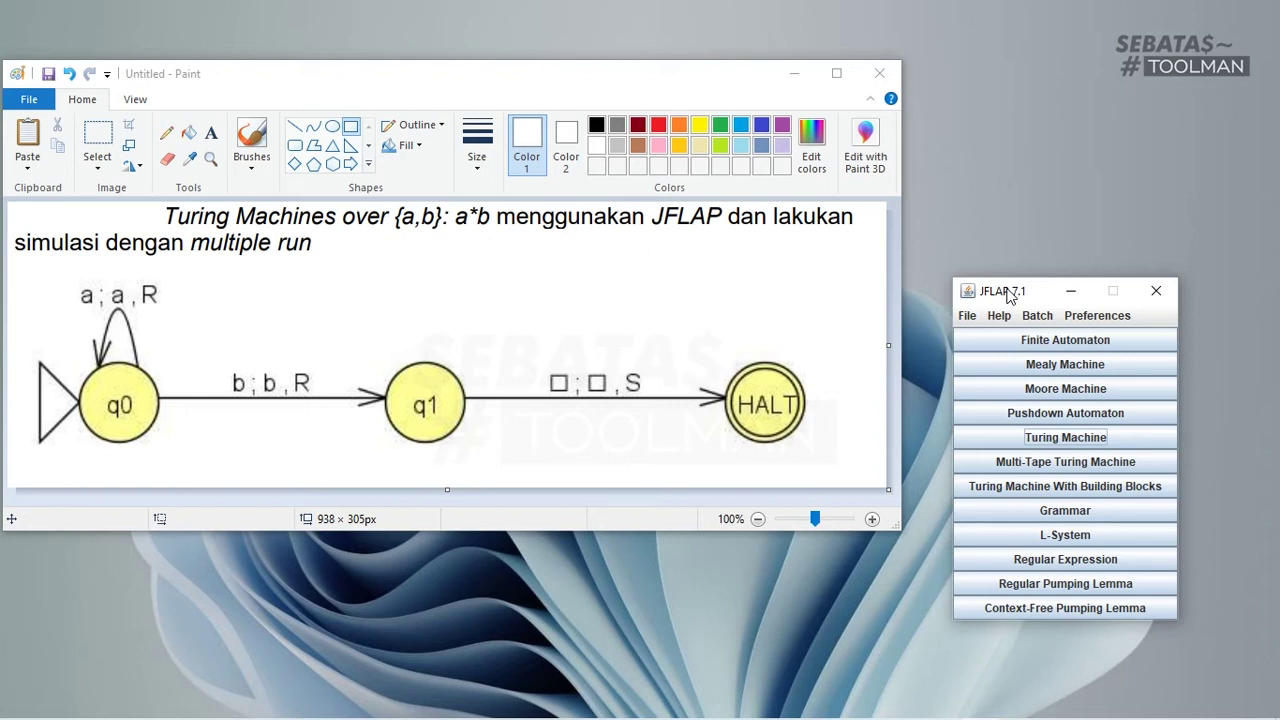
mouse_move(1008, 290)
mouse_down()
mouse_move(992, 287)
mouse_move(1003, 283)
mouse_up()
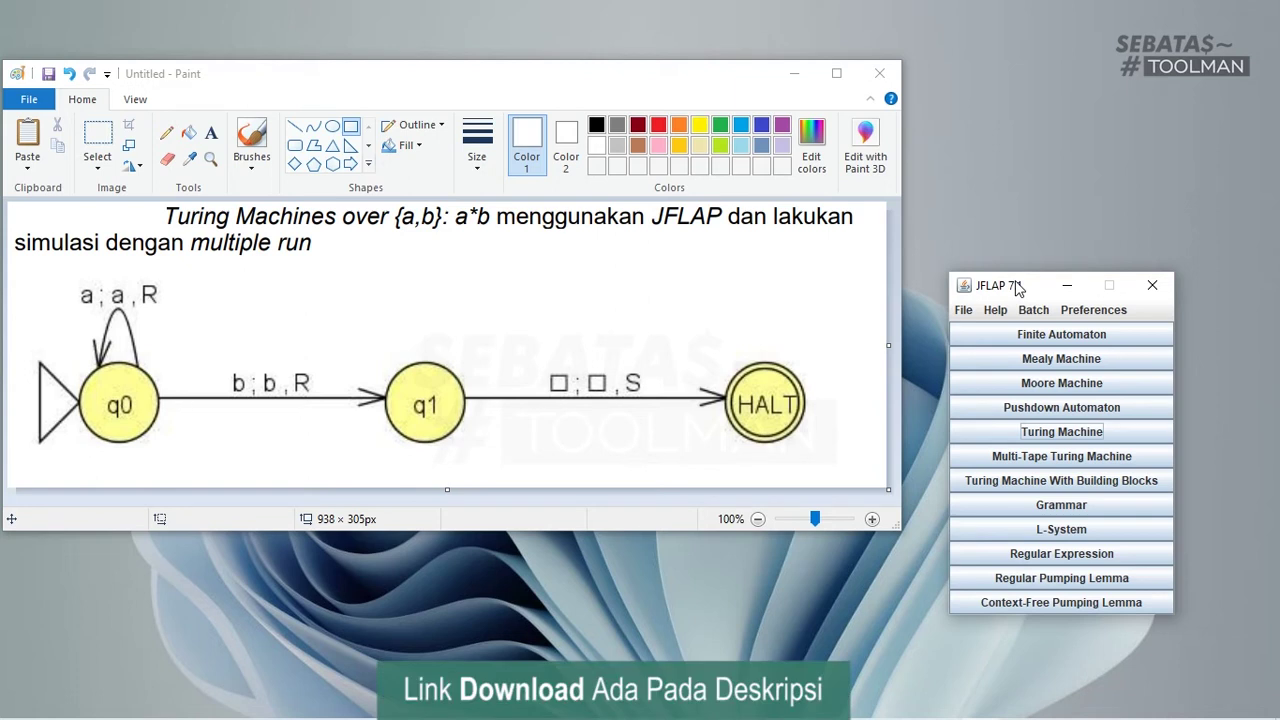
drag(1018, 287, 1021, 285)
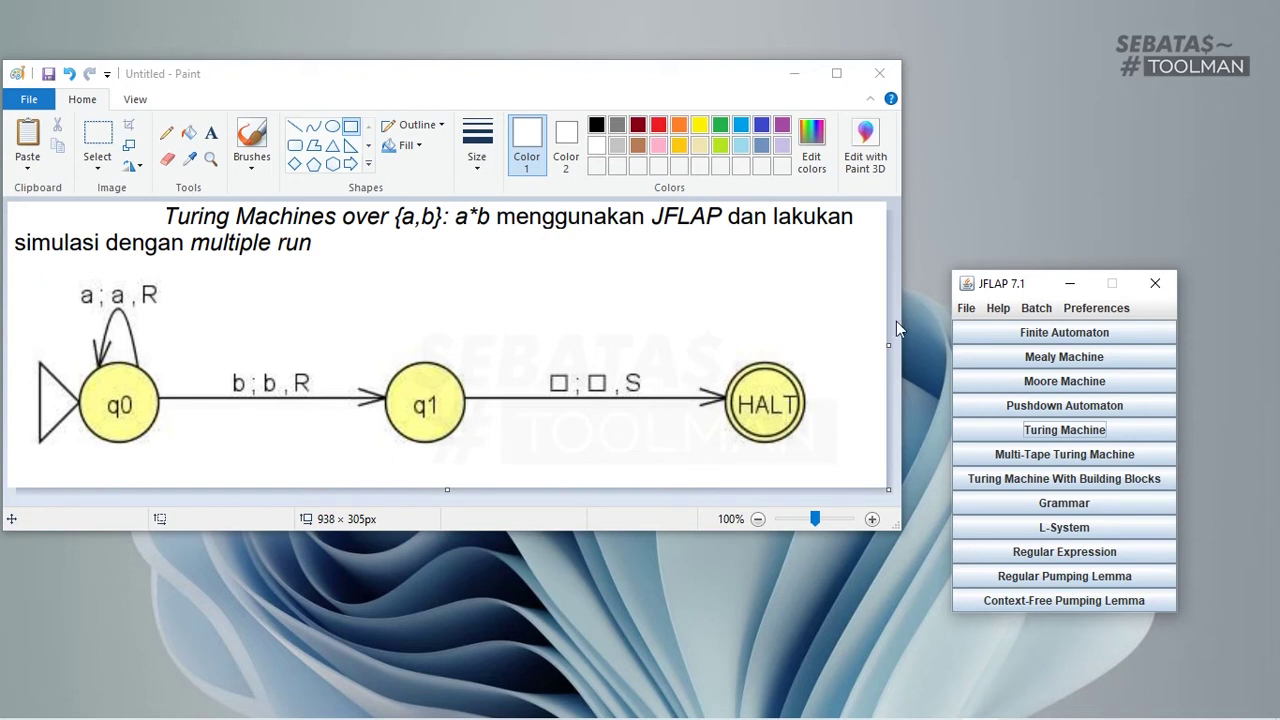
drag(1015, 285, 1011, 279)
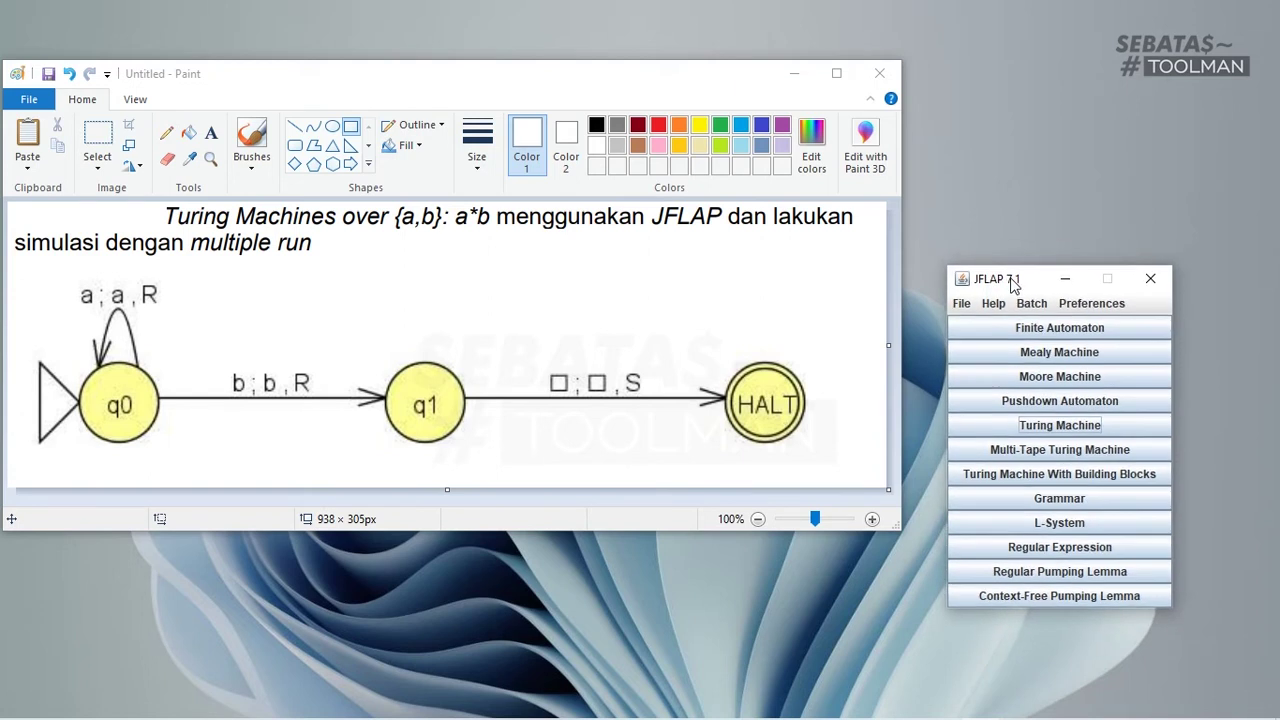
Open a new Turing Machine editor in JFLAP and arrange its window beside the reference diagram in Paint.
click(995, 425)
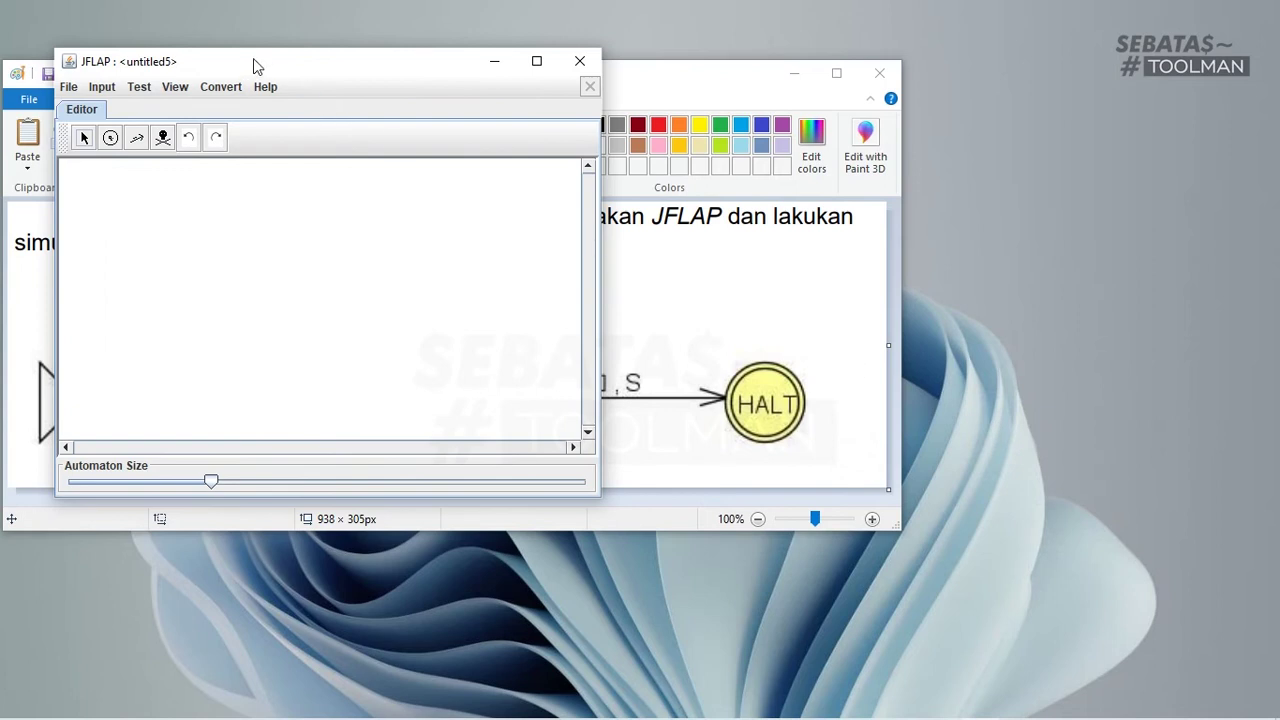
mouse_move(253, 58)
mouse_down()
mouse_move(380, 71)
mouse_move(654, 134)
mouse_move(896, 207)
mouse_move(904, 170)
mouse_move(906, 190)
mouse_move(931, 190)
mouse_move(934, 126)
mouse_move(815, 350)
mouse_up()
mouse_move(517, 86)
mouse_down()
mouse_move(530, 40)
mouse_move(521, 2)
mouse_move(520, 16)
mouse_up()
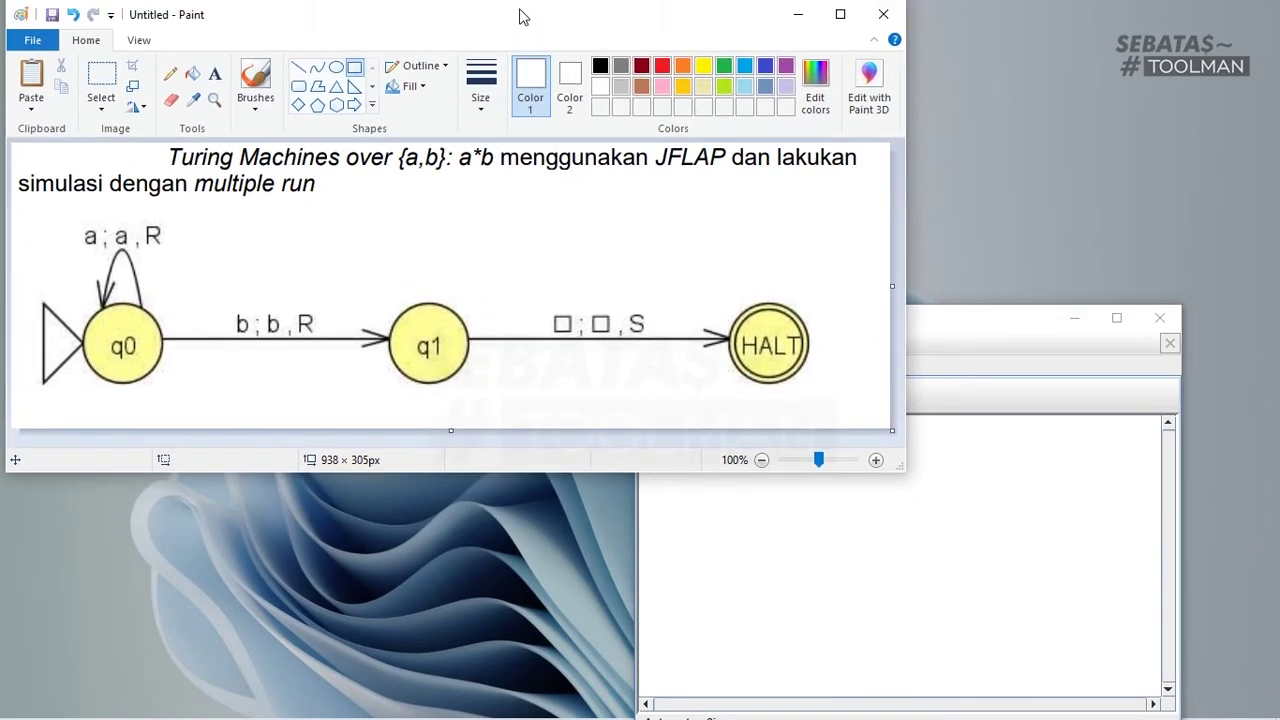
click(941, 339)
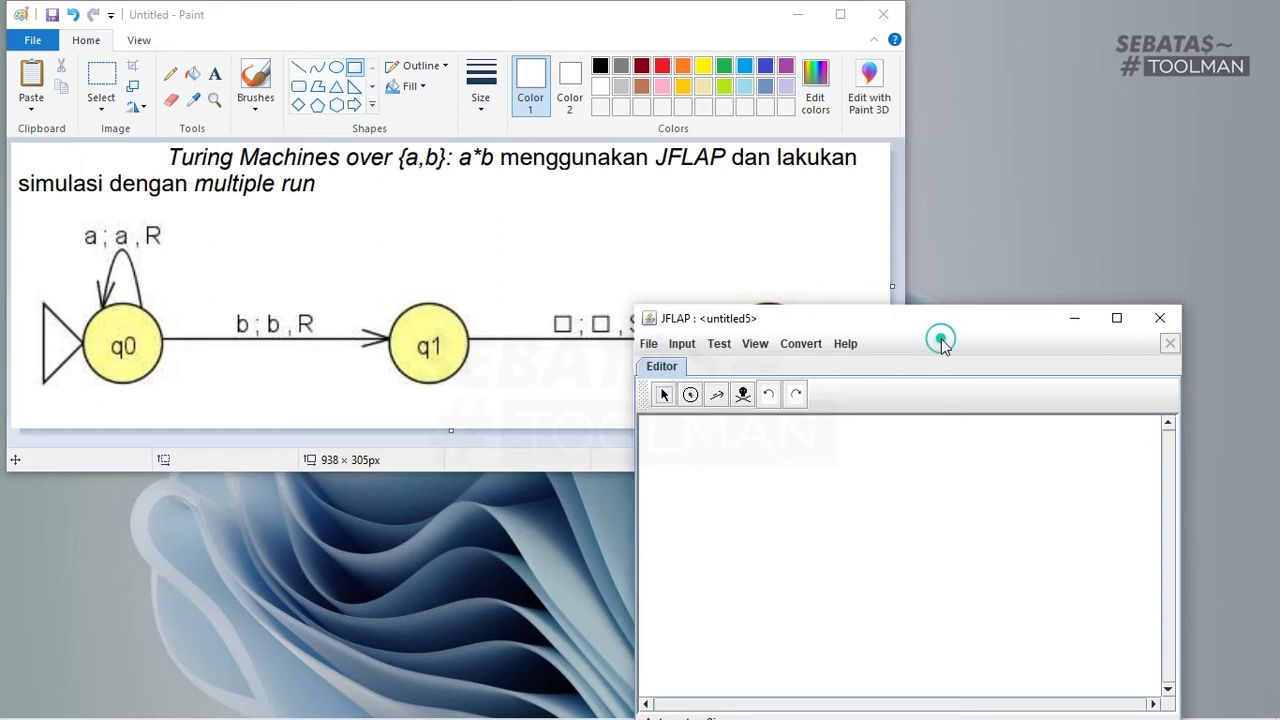
mouse_move(877, 328)
mouse_down()
mouse_move(946, 146)
mouse_move(1150, 136)
mouse_up()
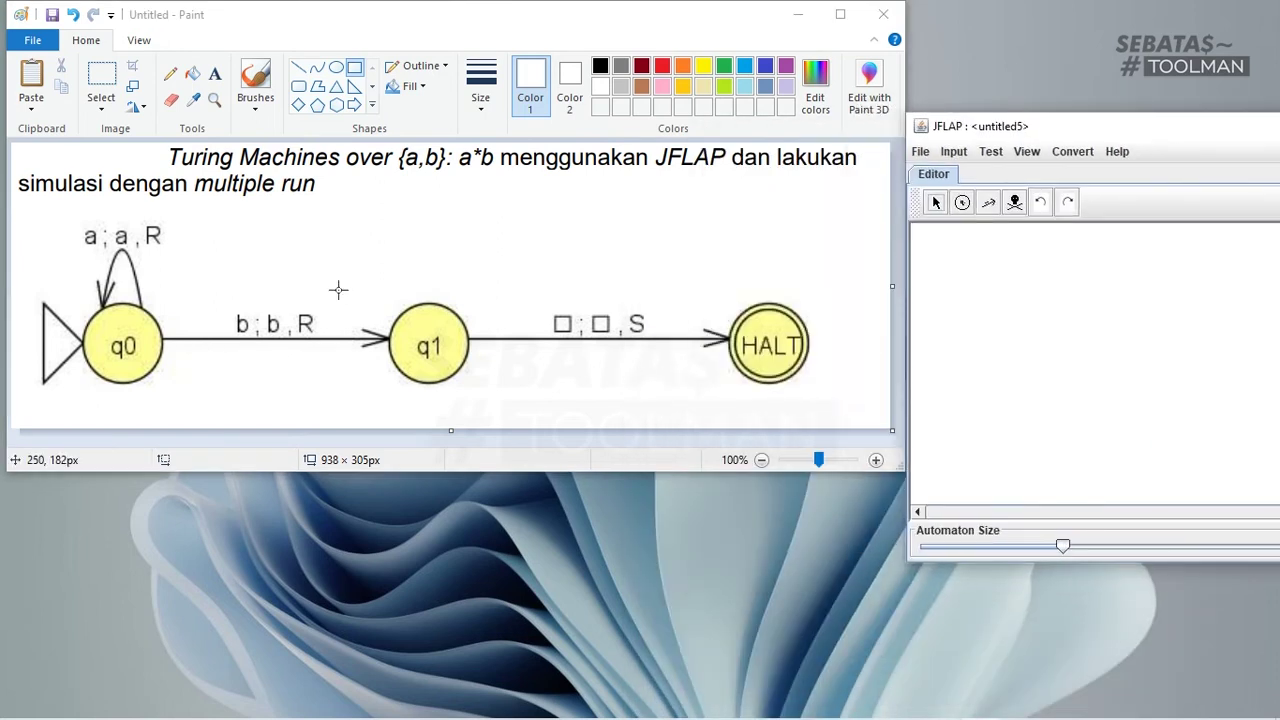
drag(1040, 132, 819, 183)
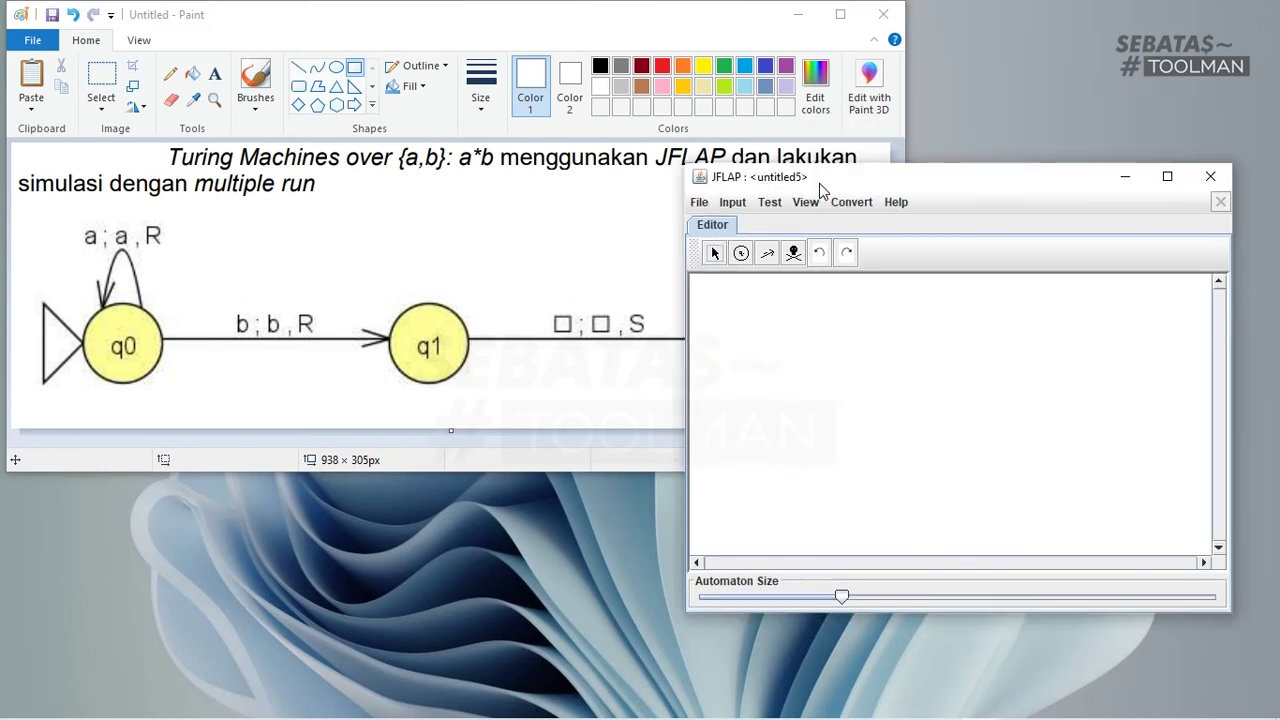
Place three states in a horizontal row across the middle of the empty canvas.
click(741, 254)
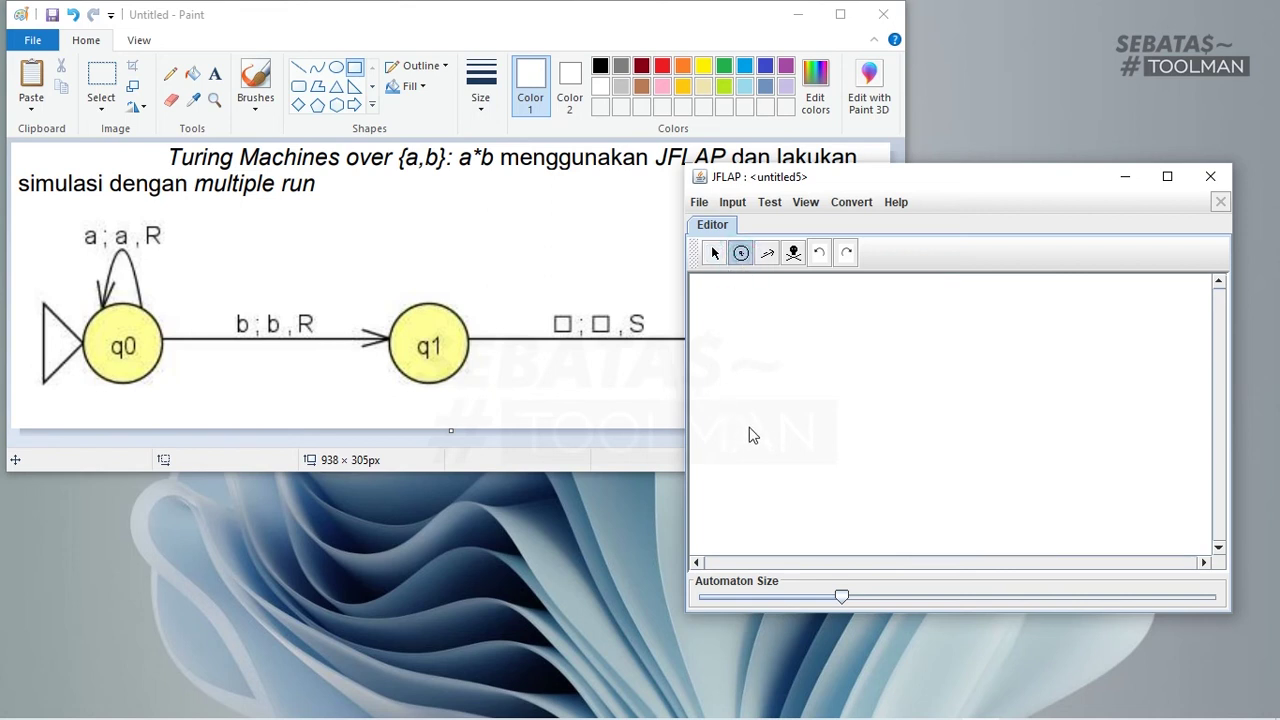
click(792, 437)
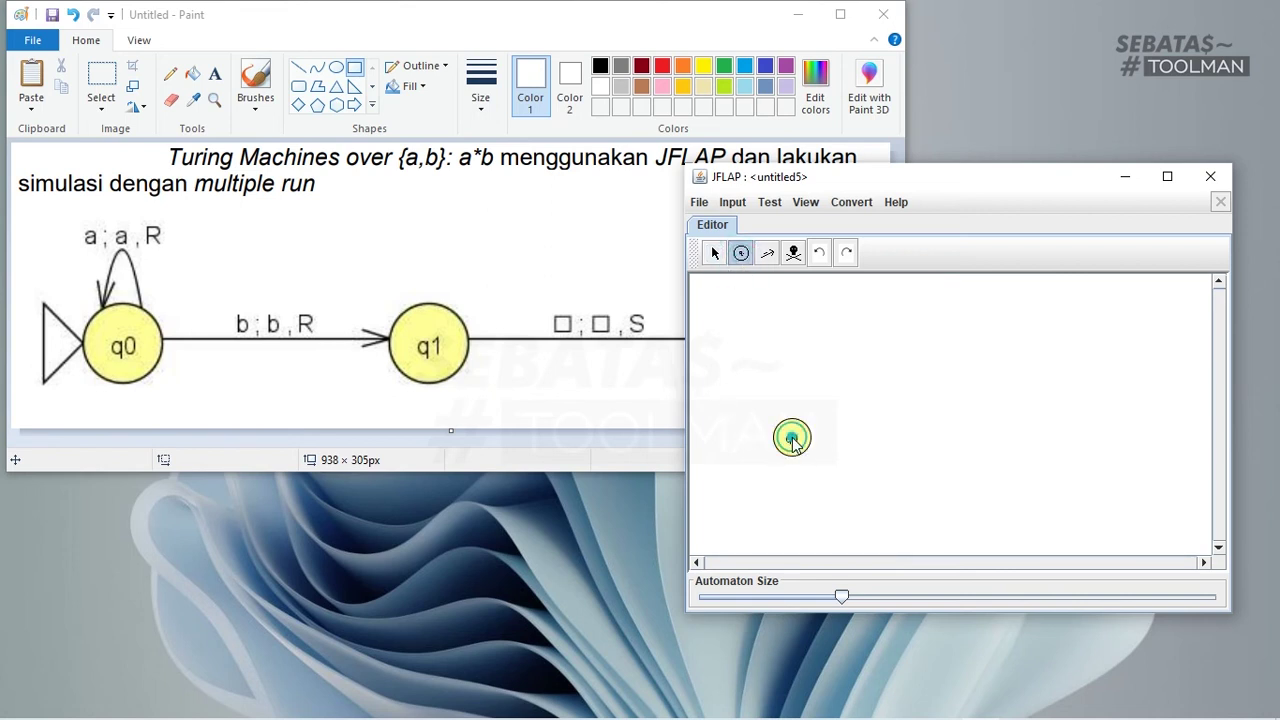
click(962, 430)
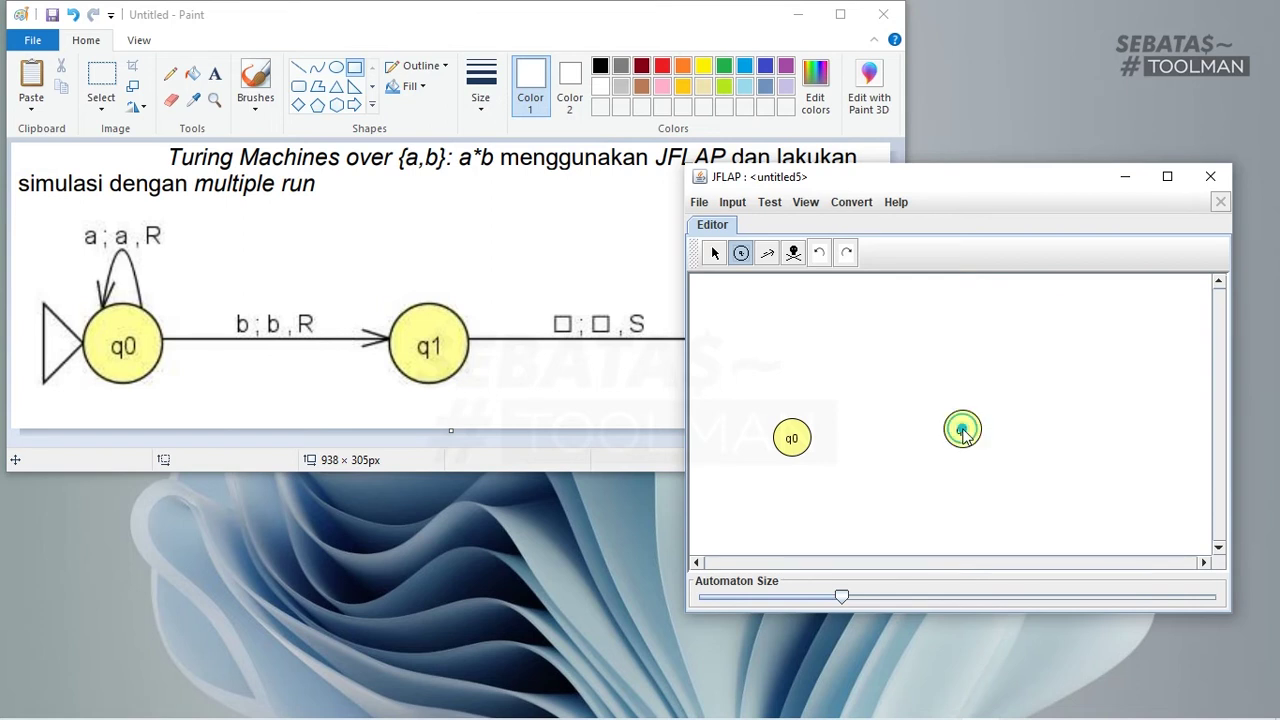
click(1126, 431)
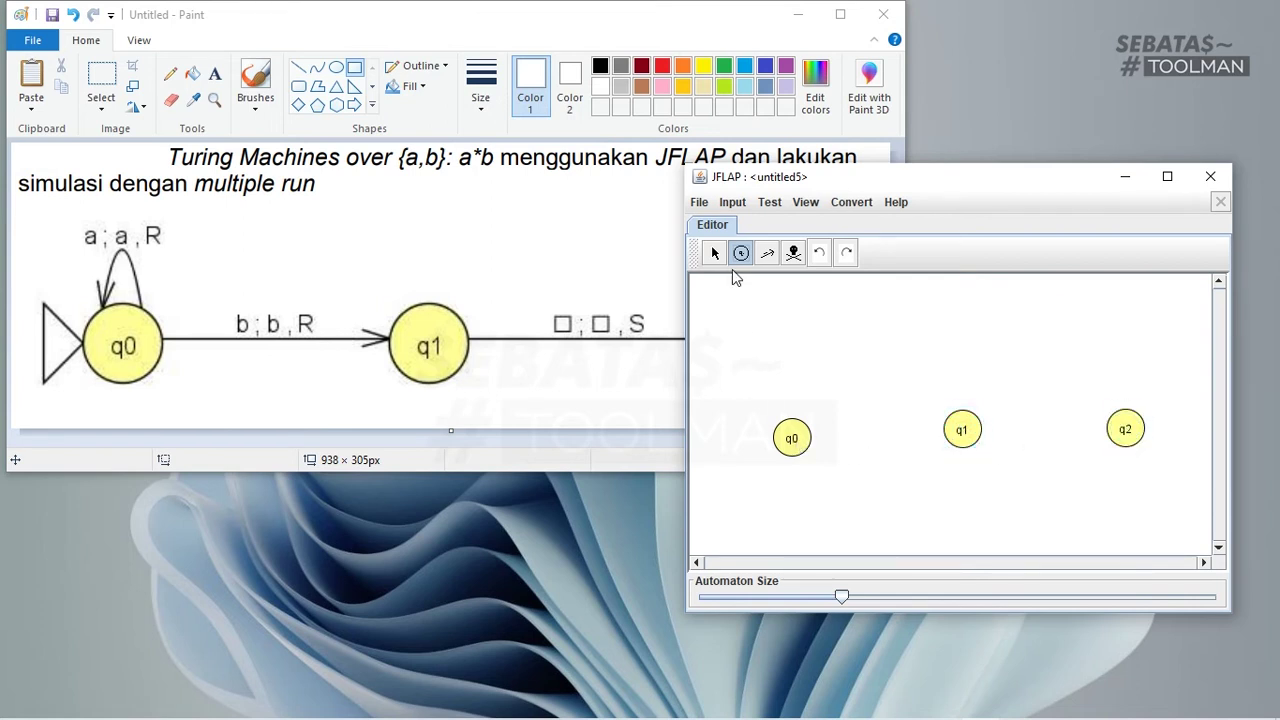
Mark state q0 as the initial state and state q2 as the final state.
click(716, 256)
right_click(796, 452)
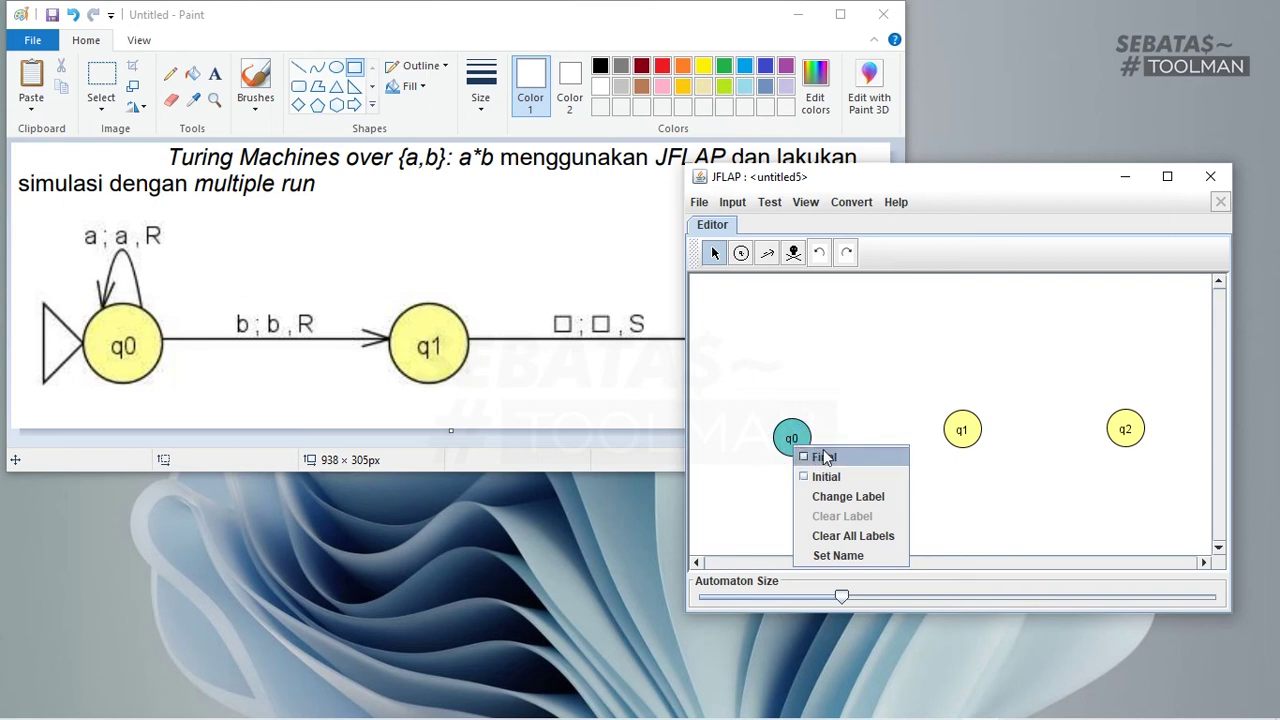
click(838, 479)
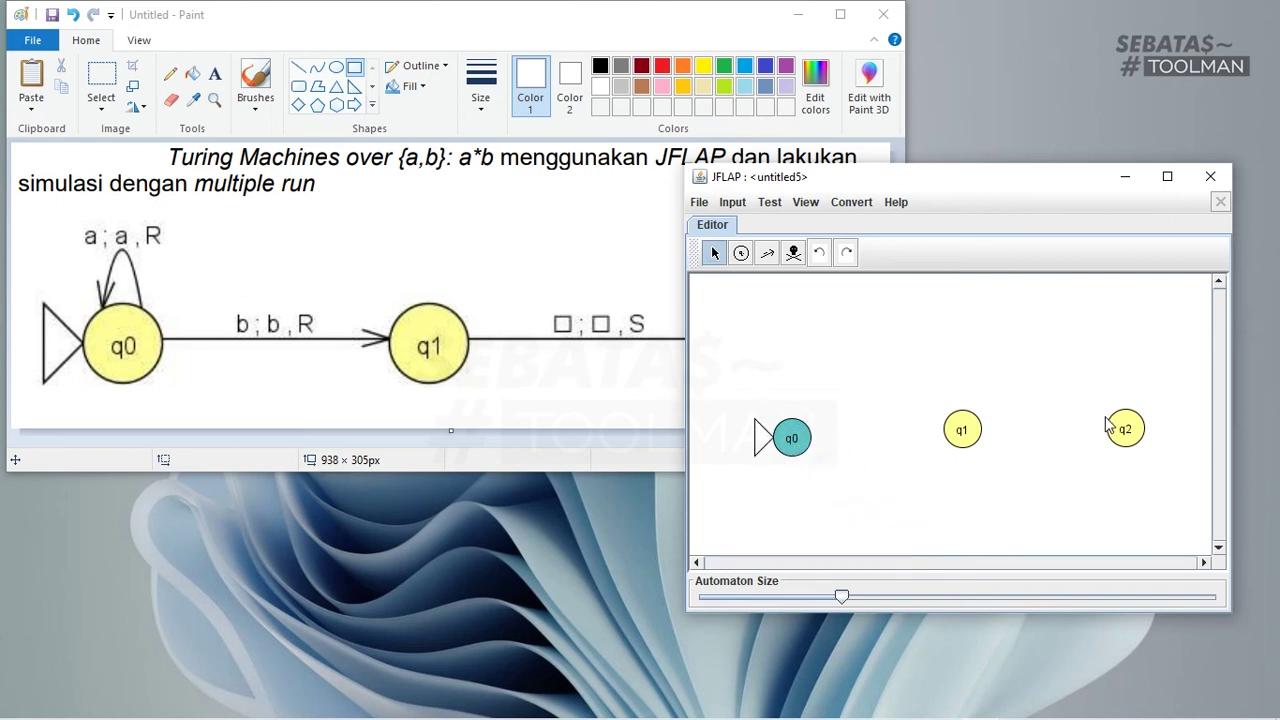
right_click(1127, 429)
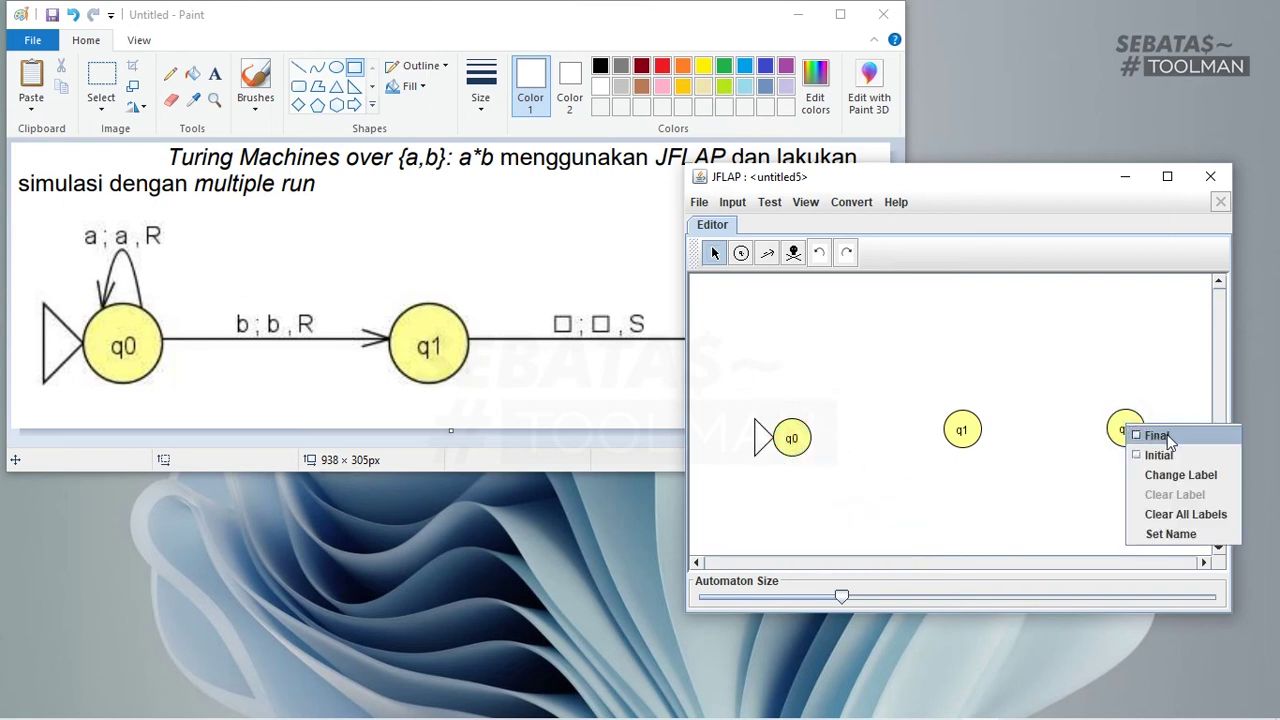
click(1164, 437)
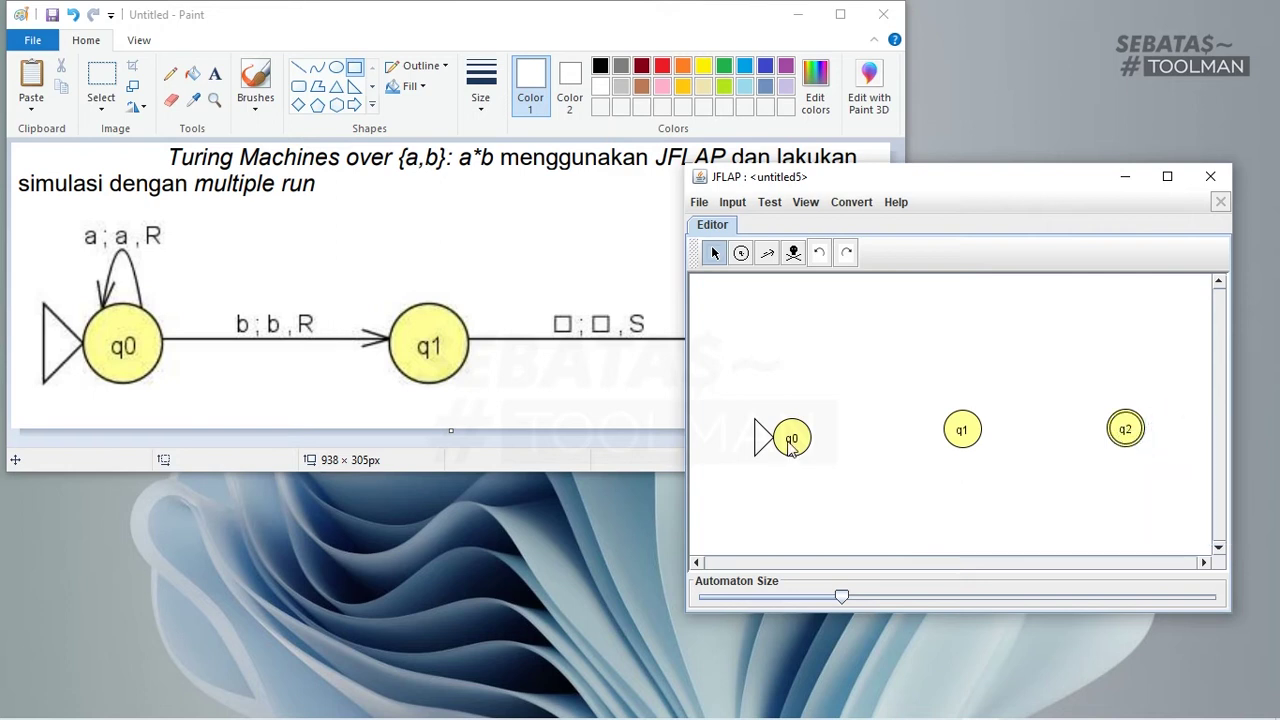
Clear the initial setting of state q0 and mark it as initial again.
right_click(791, 445)
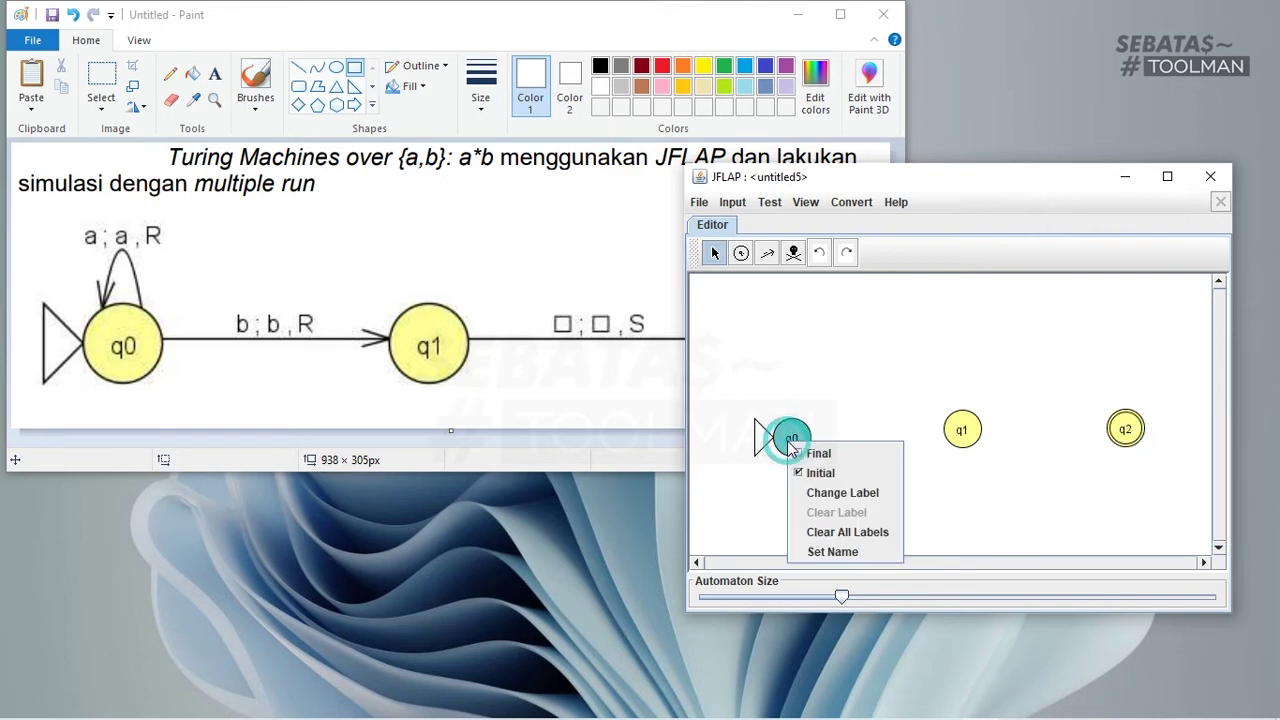
click(833, 474)
right_click(799, 437)
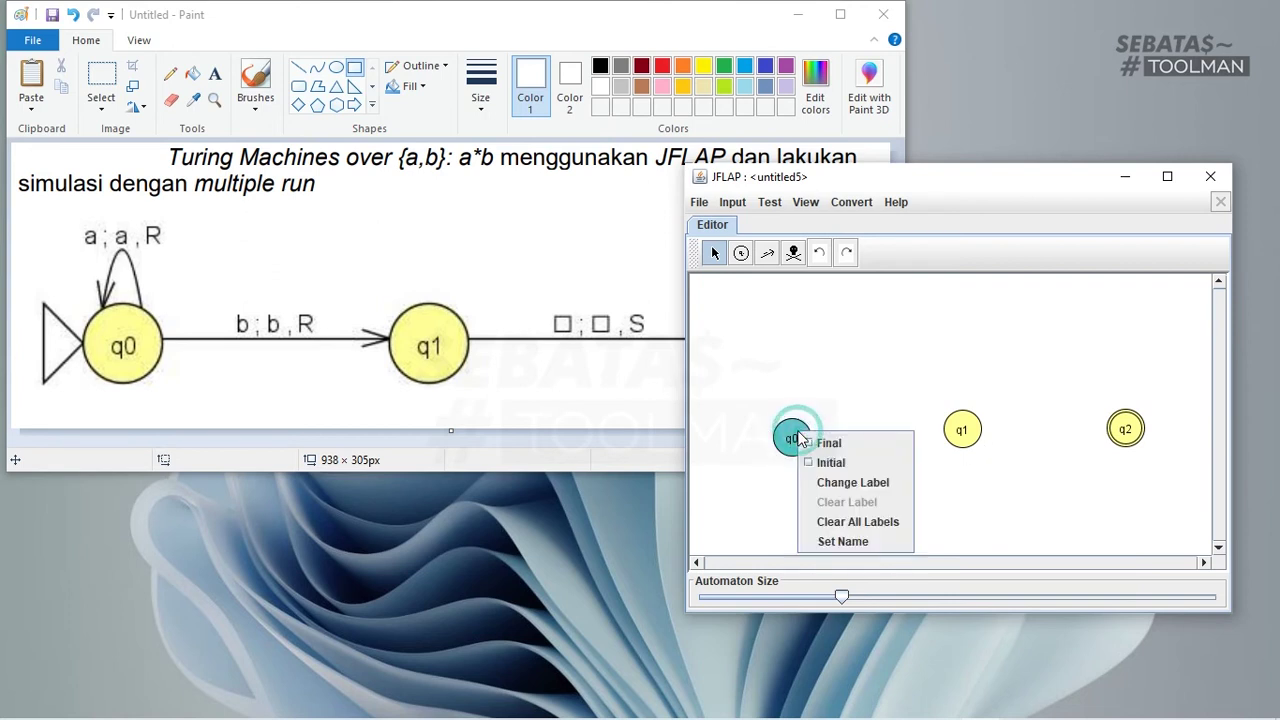
click(830, 462)
click(975, 521)
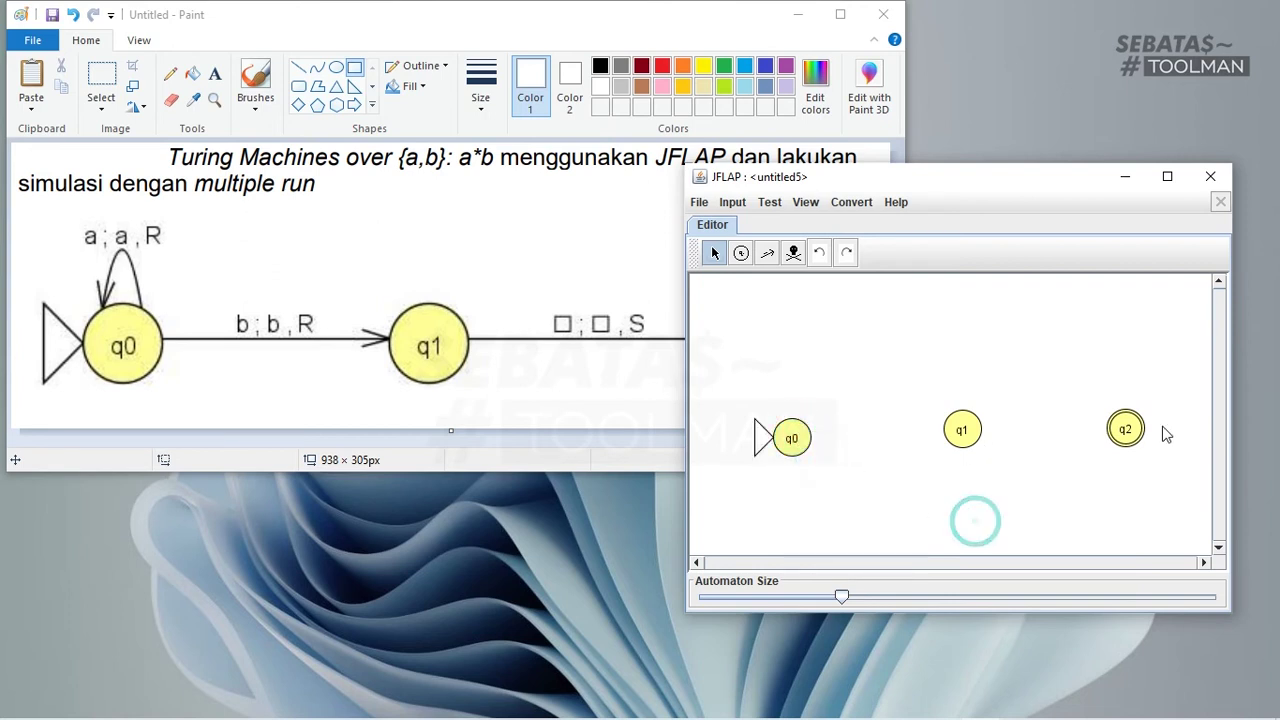
right_click(1125, 430)
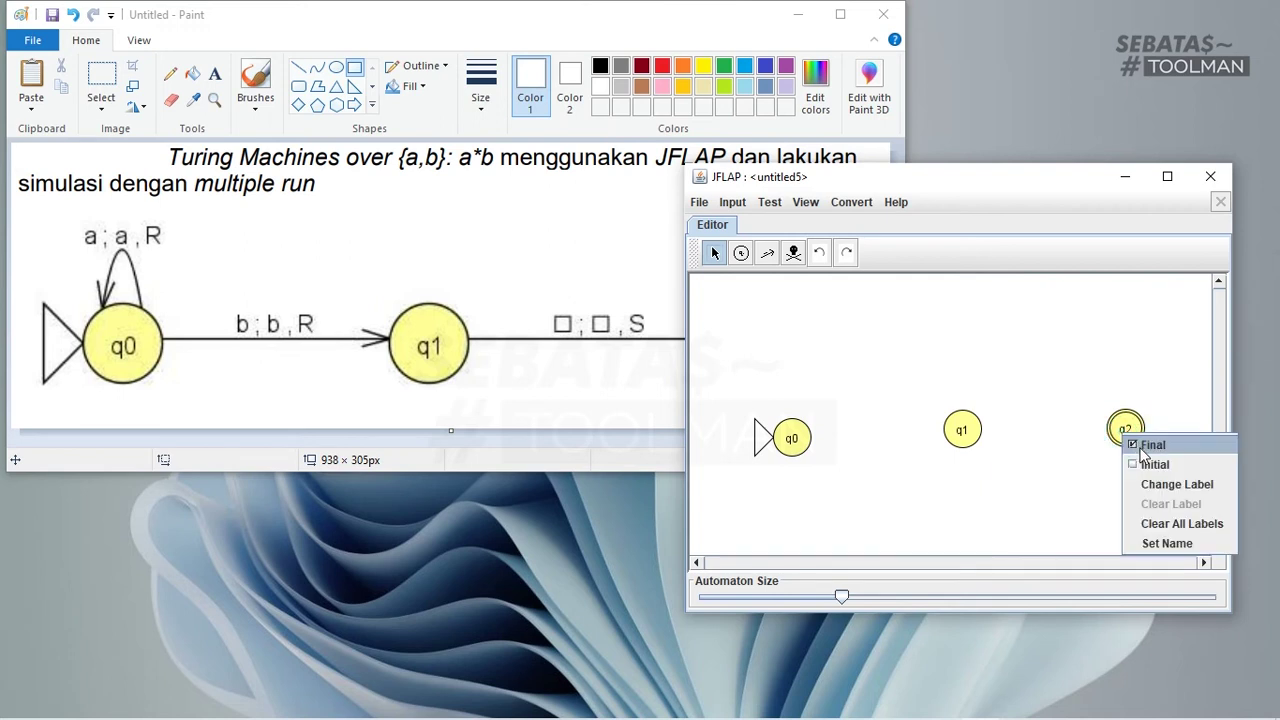
click(1063, 444)
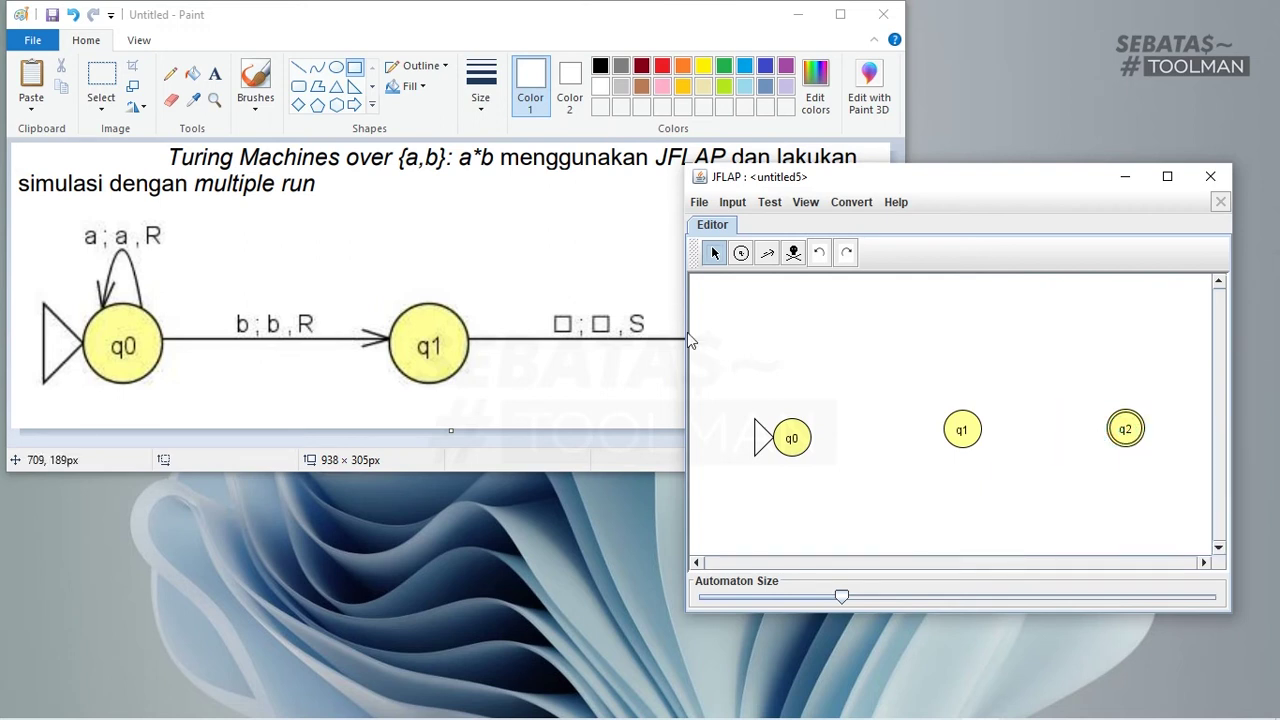
Rename the final state q2 to HALT.
mouse_move(864, 180)
mouse_down()
mouse_move(1067, 205)
mouse_move(880, 186)
mouse_move(1029, 197)
mouse_move(756, 195)
mouse_up()
right_click(1033, 455)
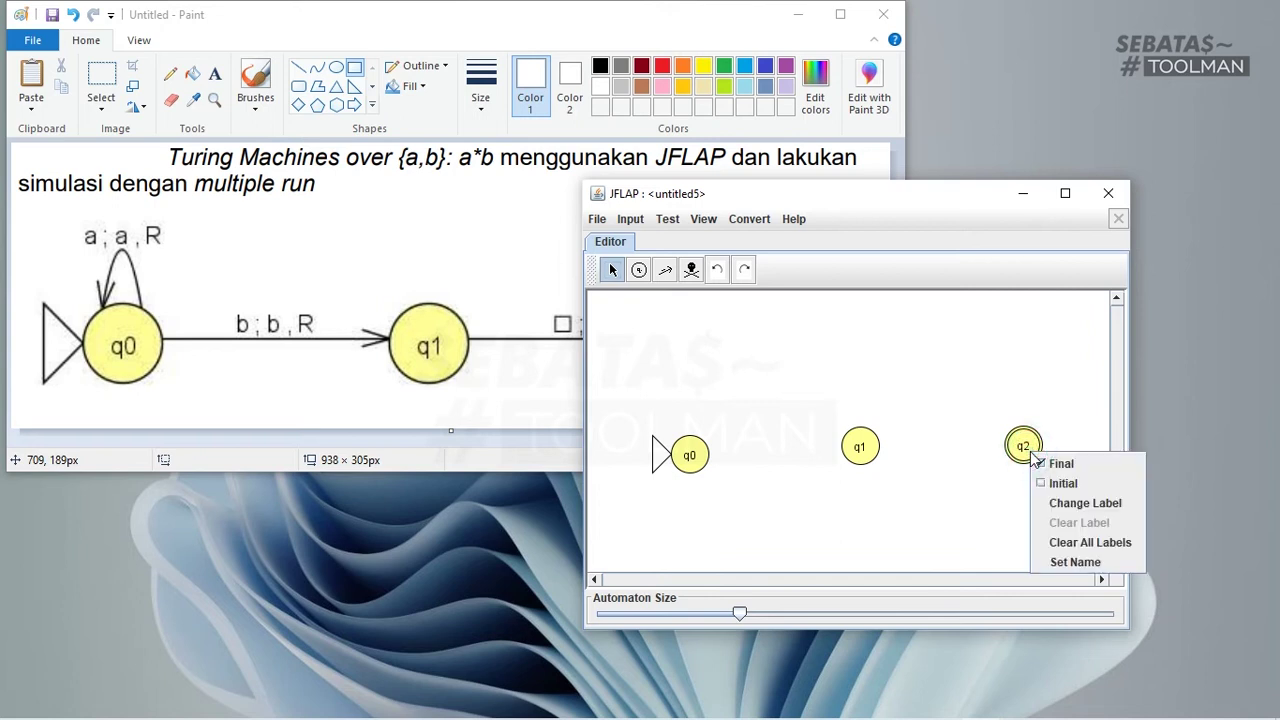
click(1075, 562)
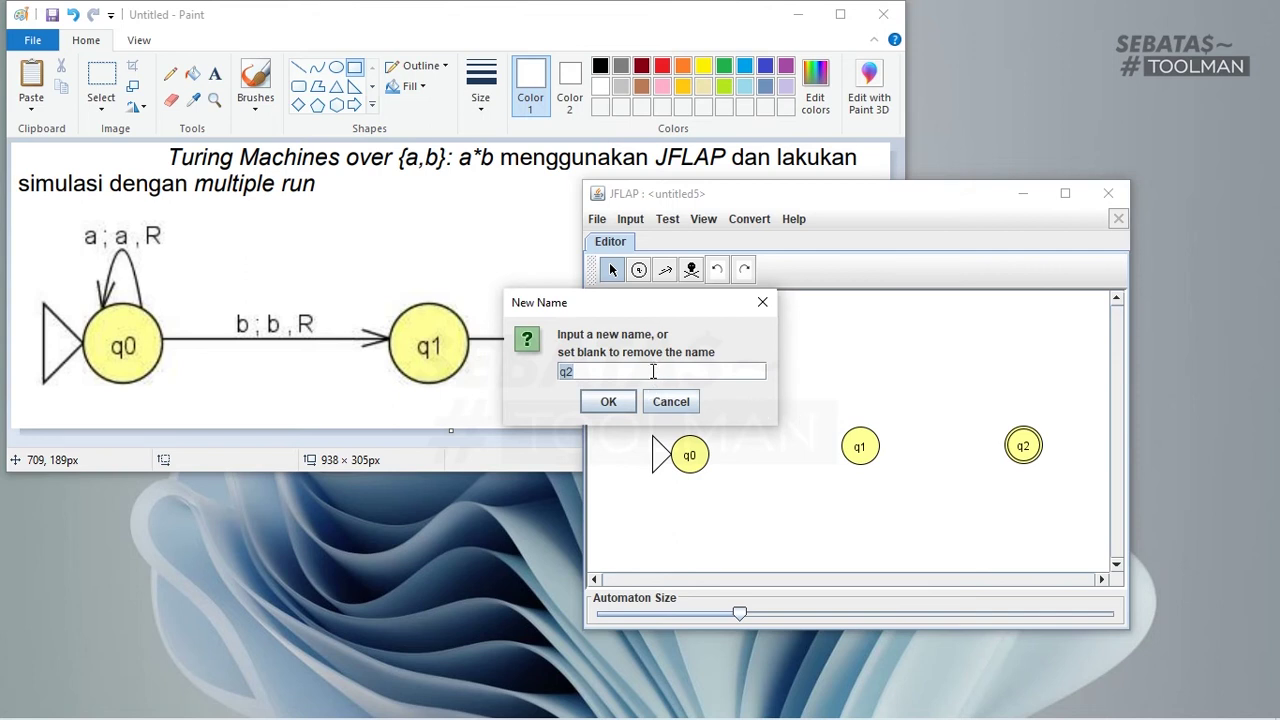
text(HALT)
key(Return)
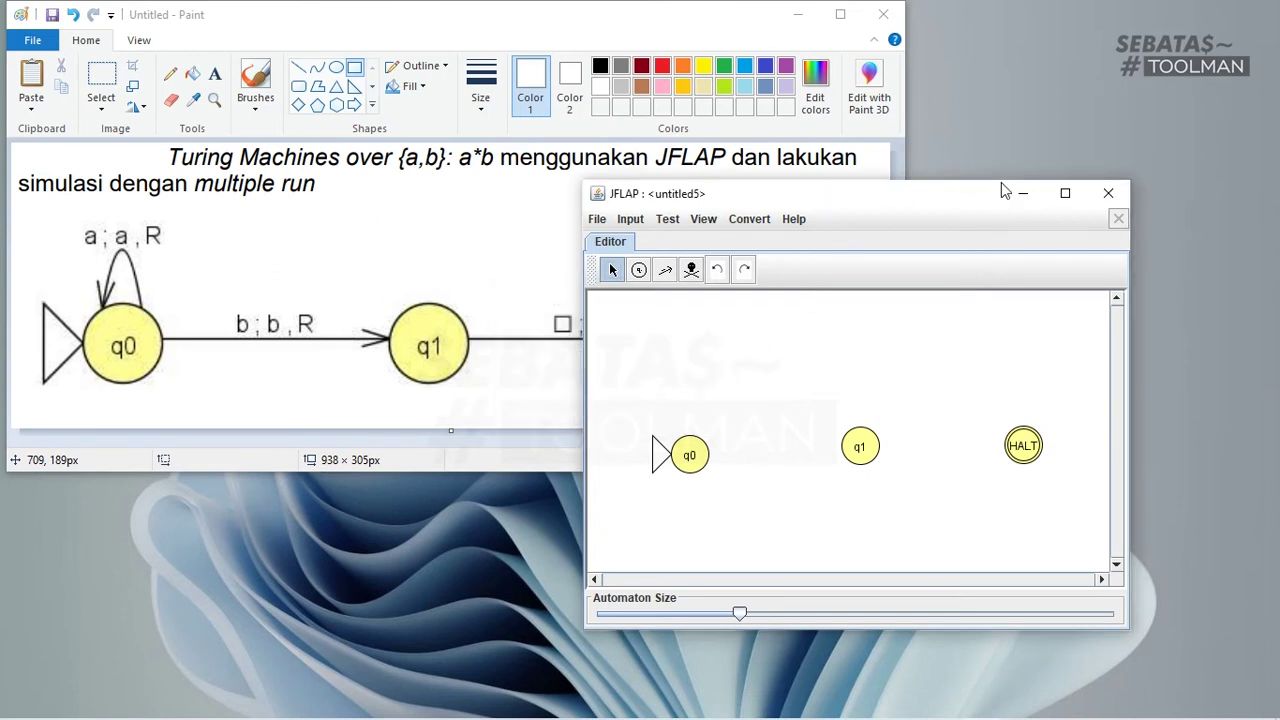
Try a self-loop transition on q0 with the default blank symbols and direction R, and delete it.
mouse_move(817, 194)
mouse_down()
mouse_move(947, 188)
mouse_move(1001, 201)
mouse_move(711, 186)
mouse_move(751, 183)
mouse_move(744, 196)
mouse_up()
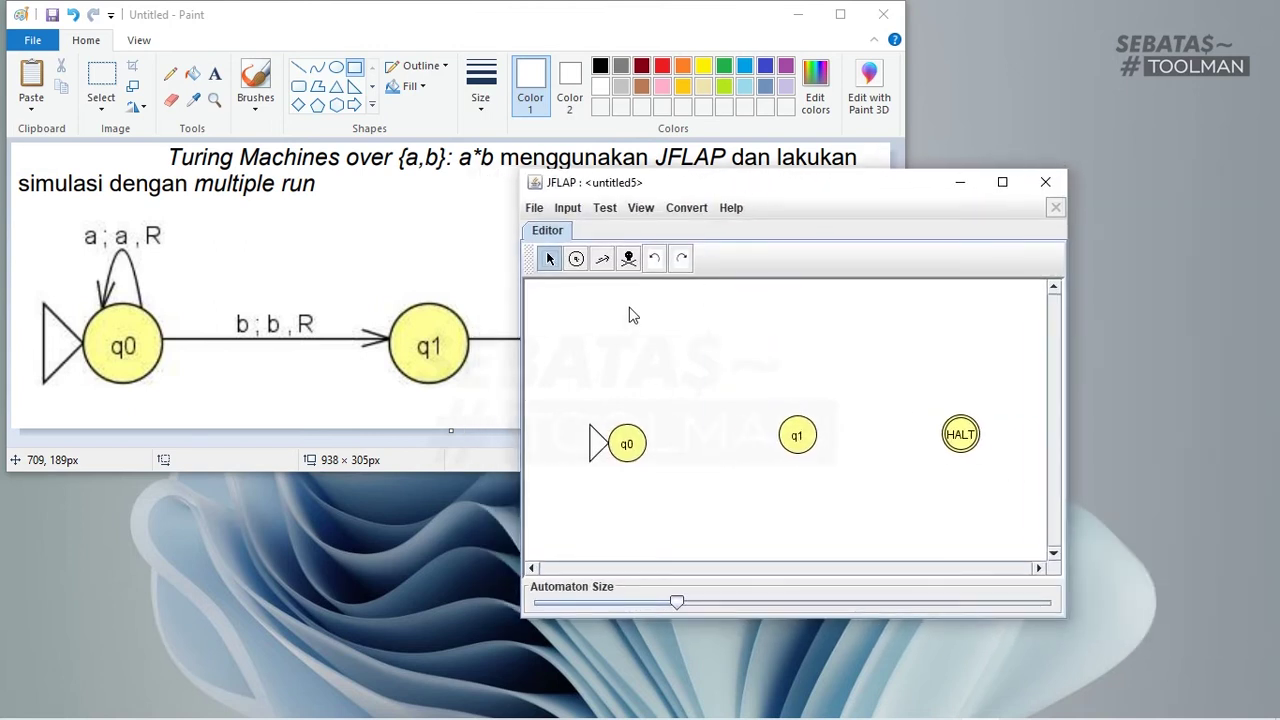
click(599, 262)
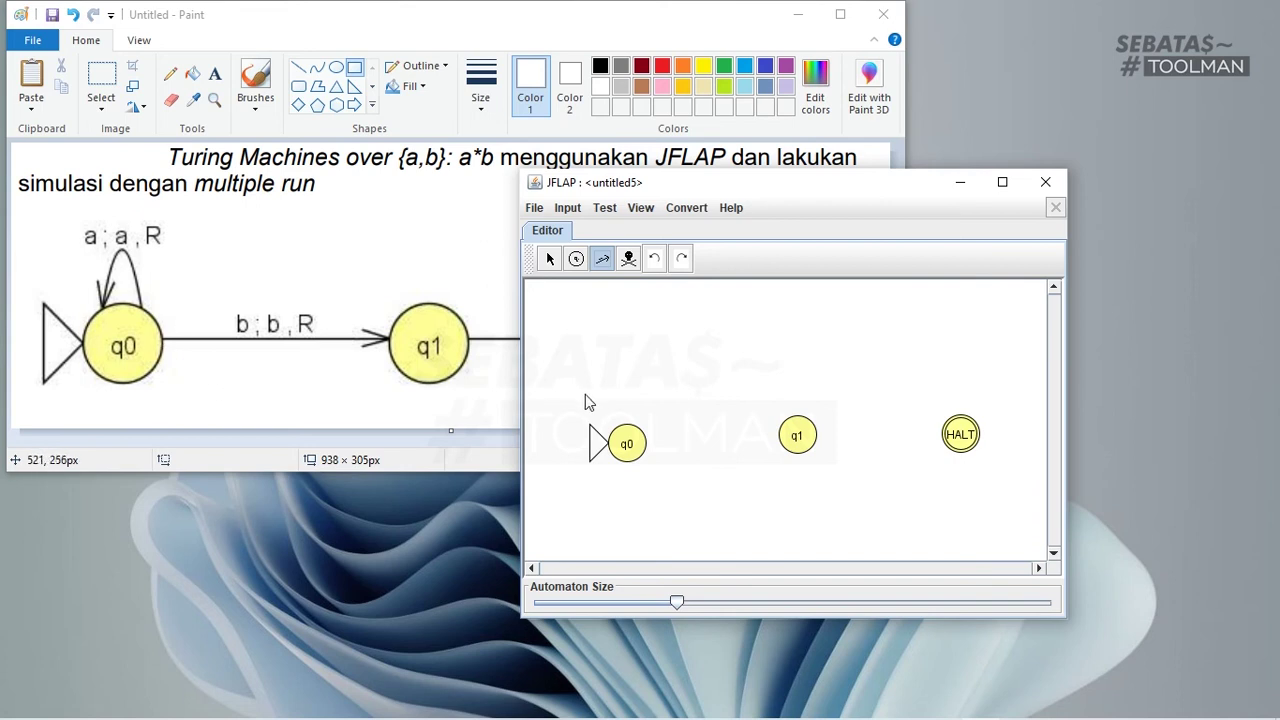
click(629, 437)
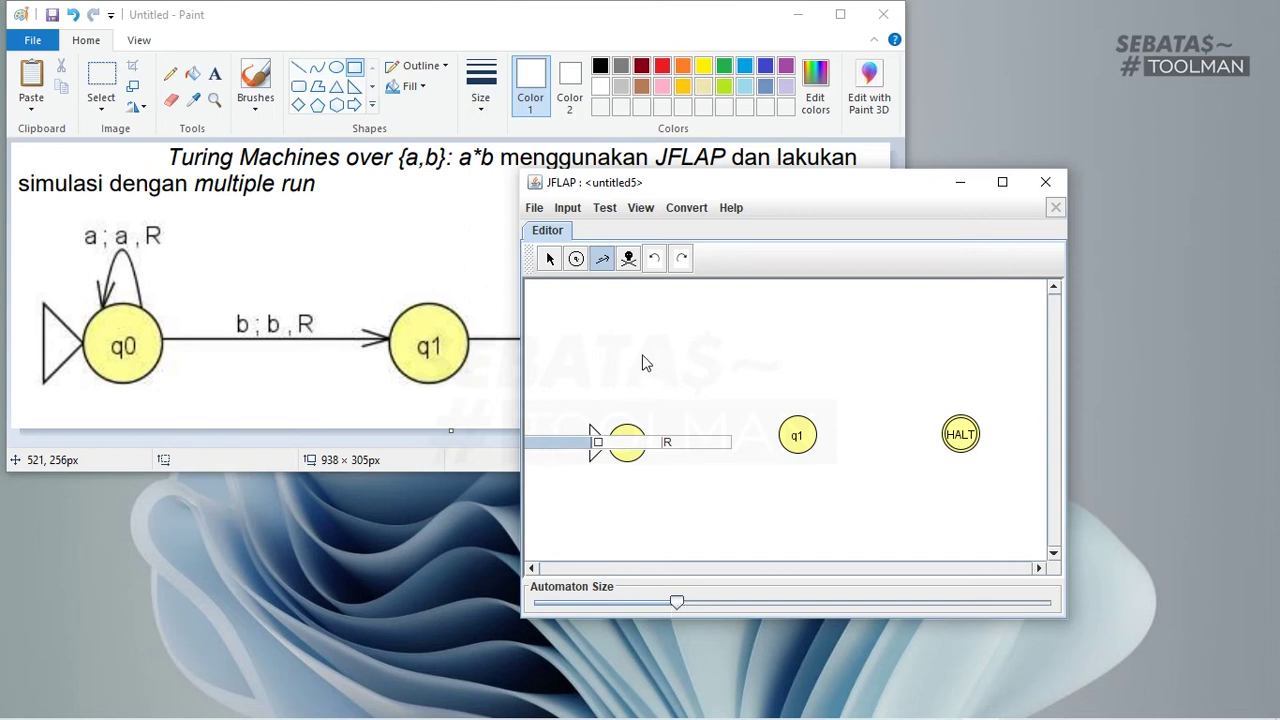
click(632, 362)
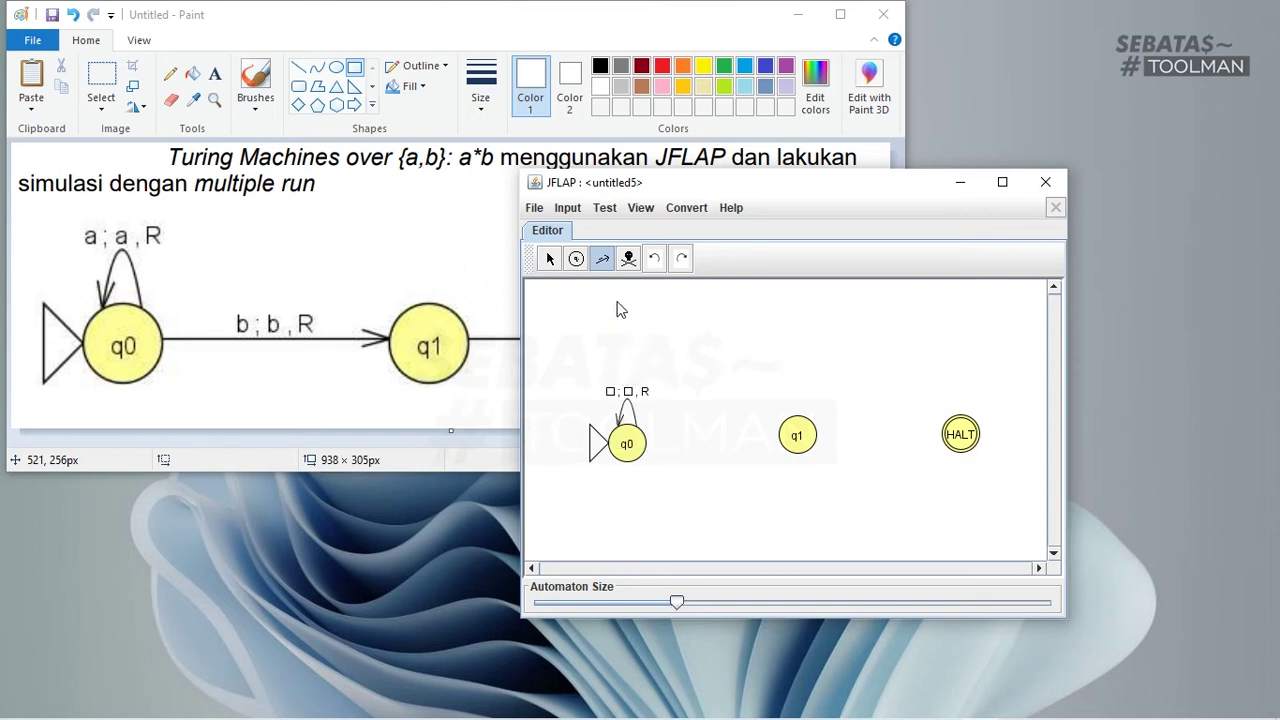
click(627, 260)
click(626, 390)
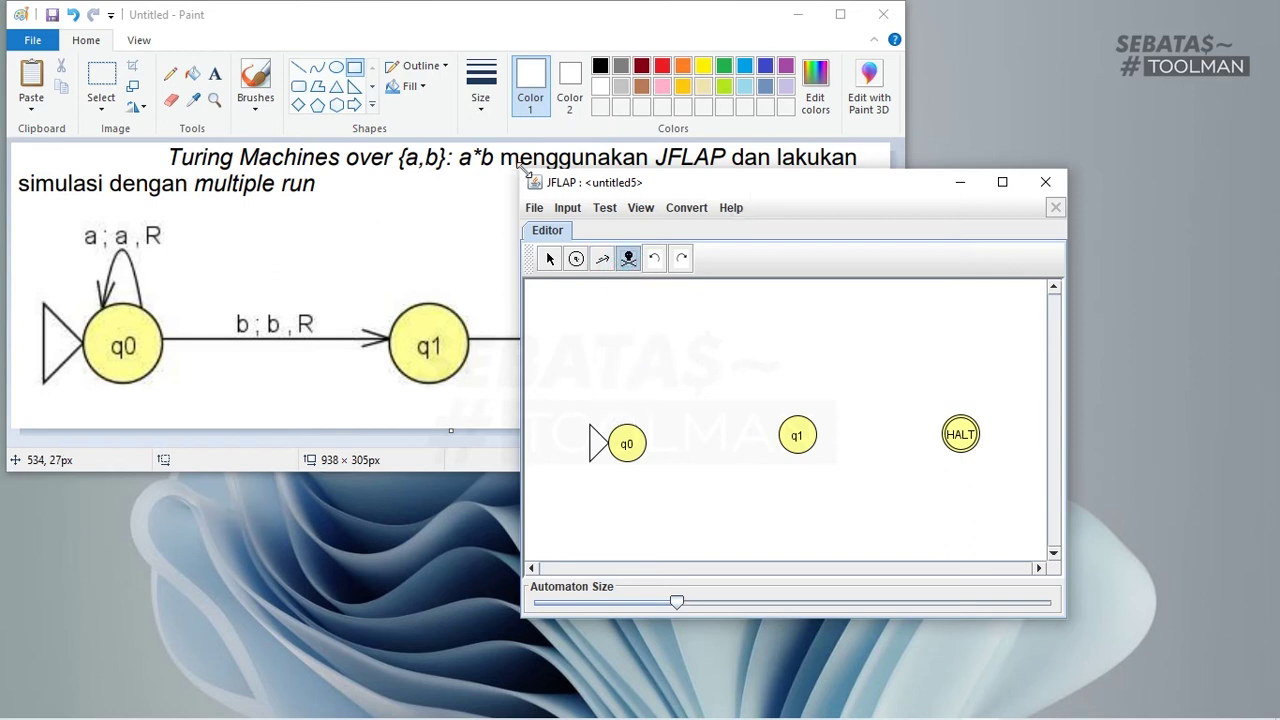
Enlarge the editor window and move all three states together slightly down and to the right on the canvas.
drag(522, 170, 380, 111)
click(408, 199)
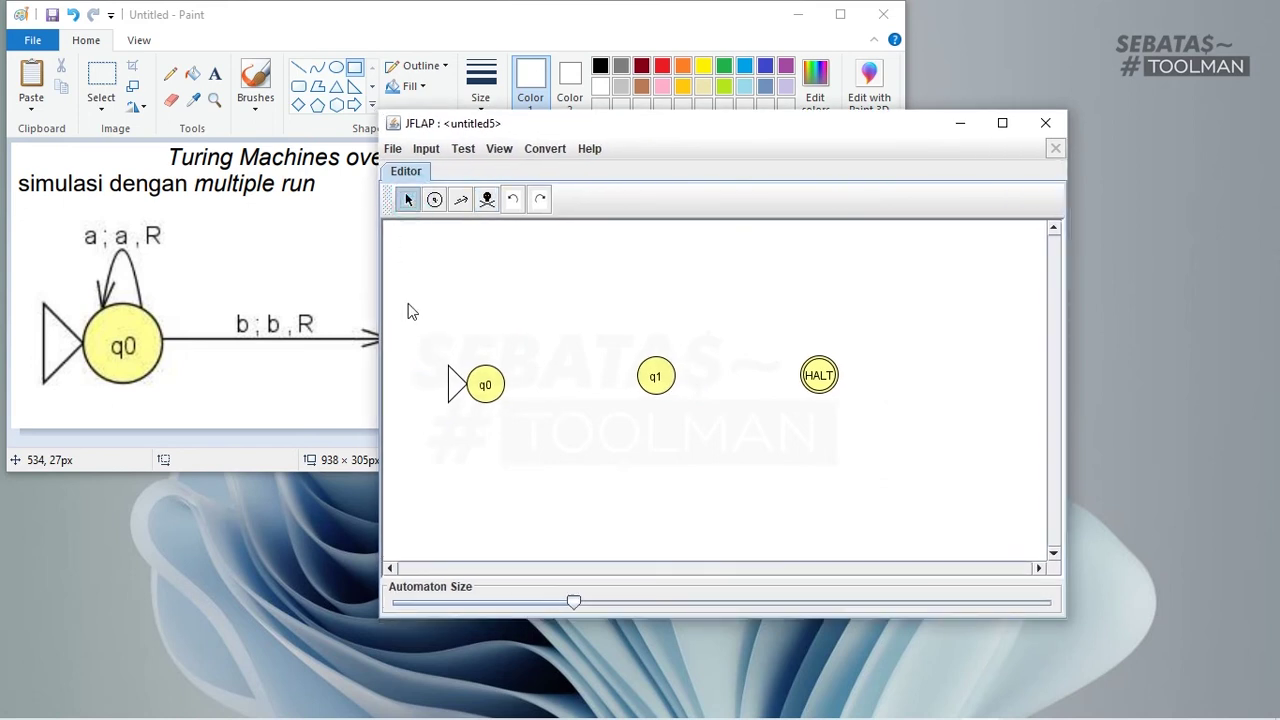
drag(407, 313, 1029, 490)
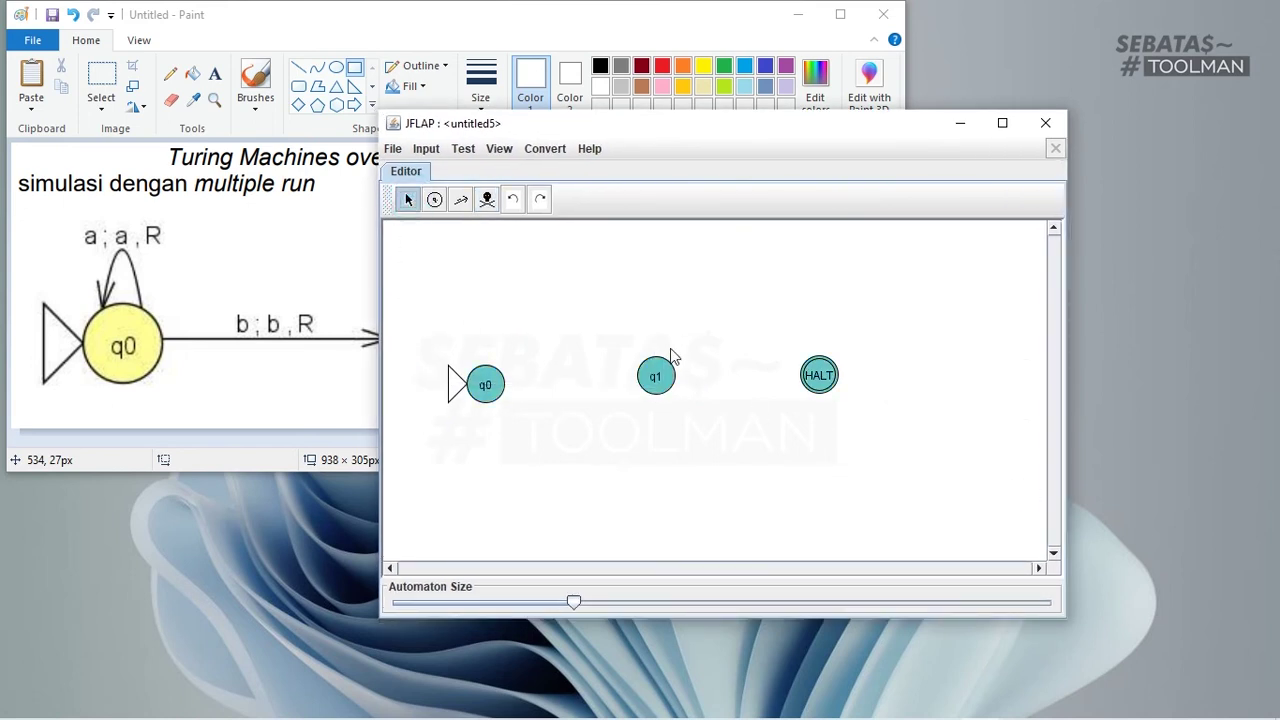
drag(651, 382, 707, 410)
click(745, 331)
Add a self-loop transition on state q0 that reads a, writes a and moves R.
click(461, 199)
click(549, 424)
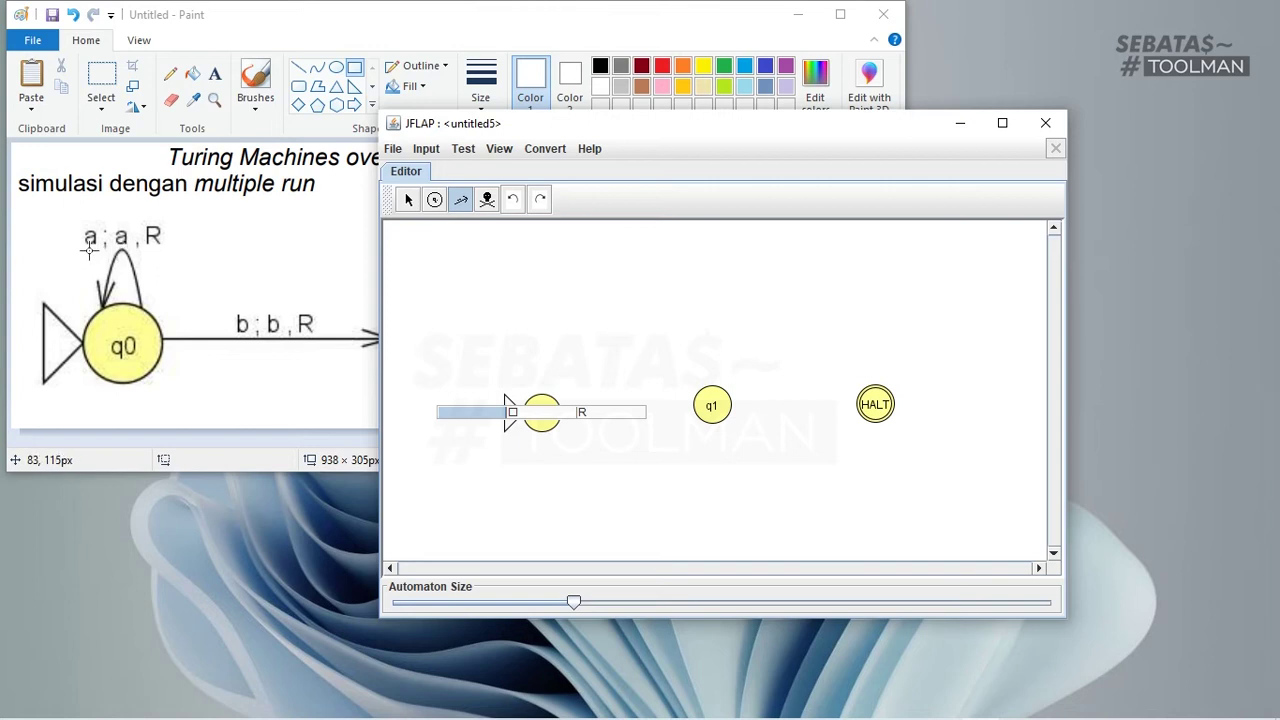
key(BackSpace)
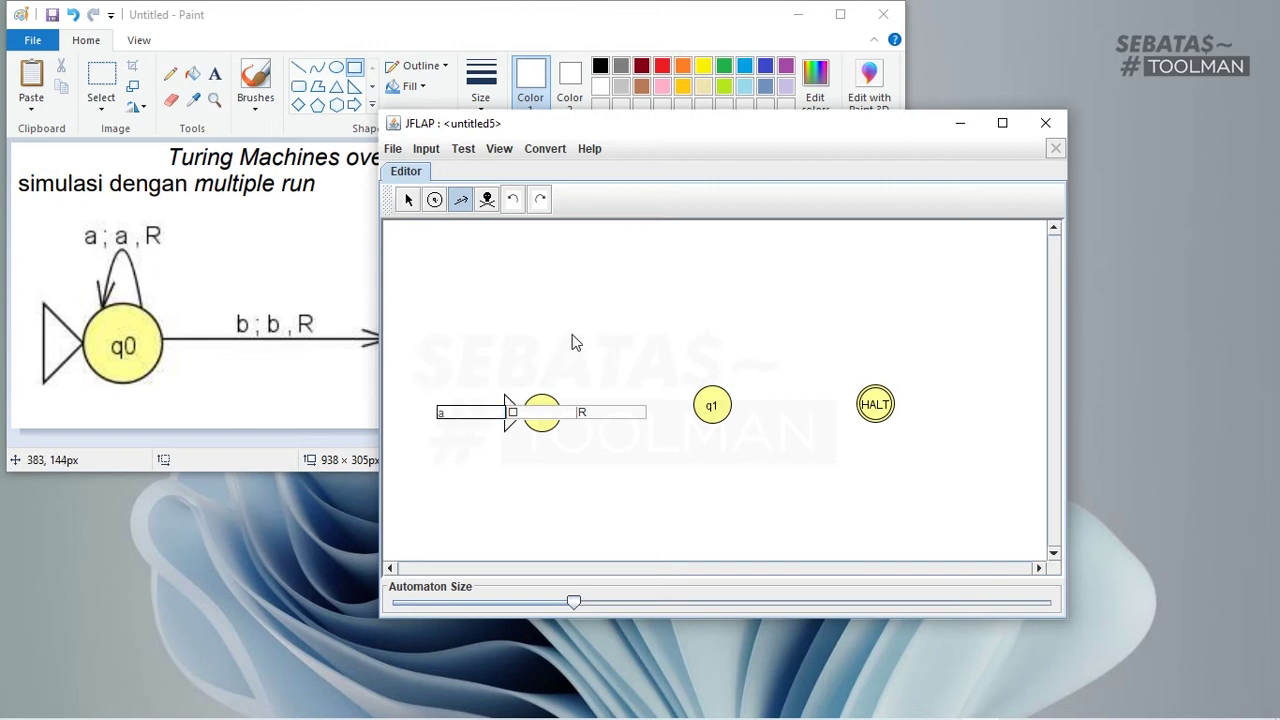
key(Tab)
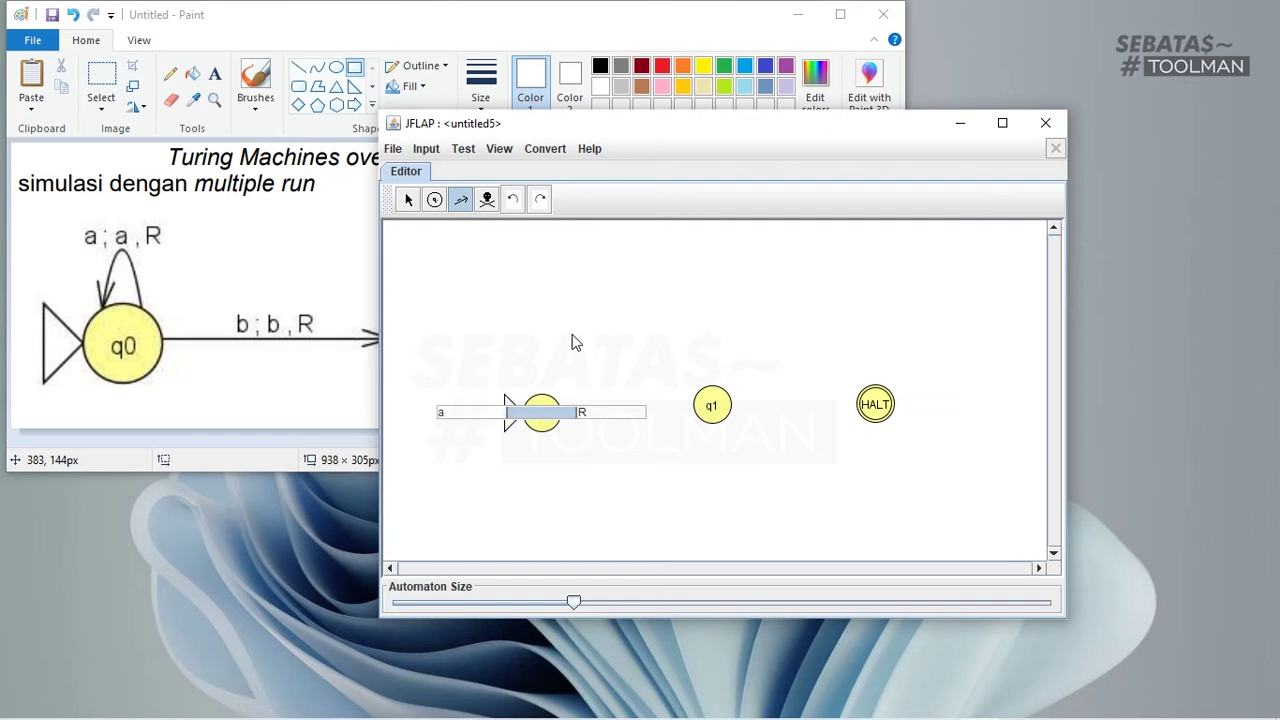
text(a)
key(Tab)
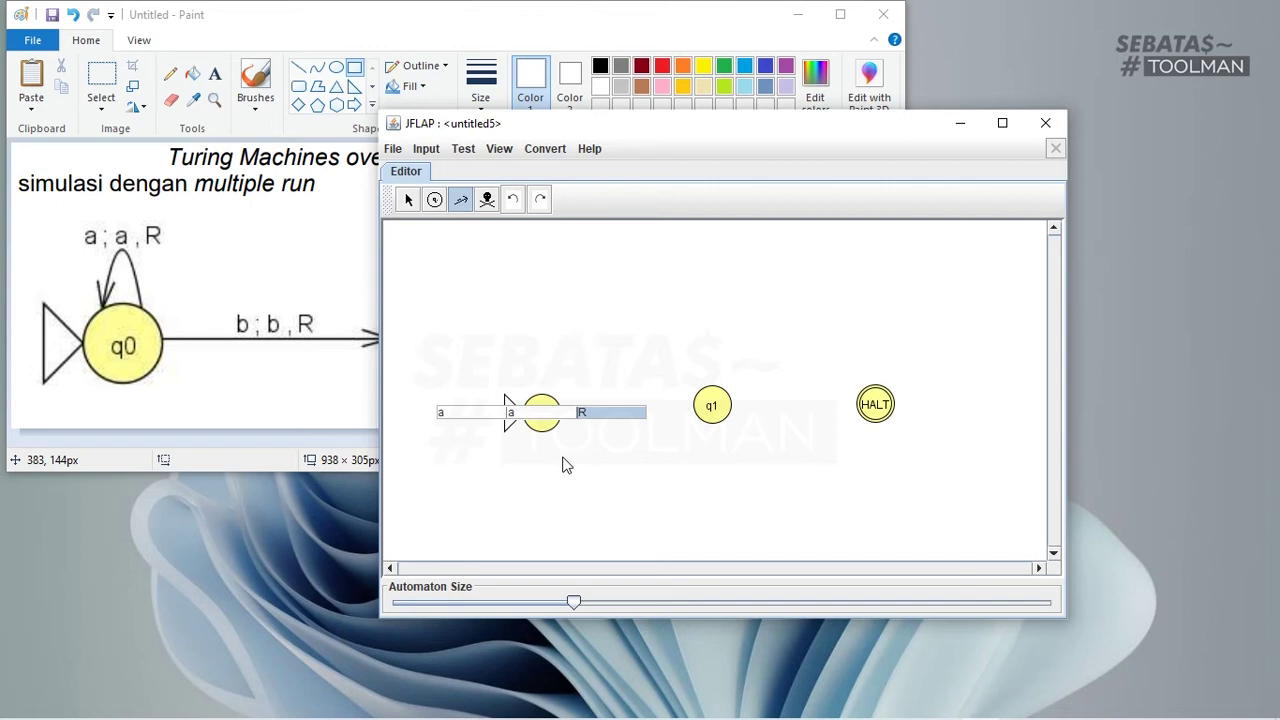
key(Return)
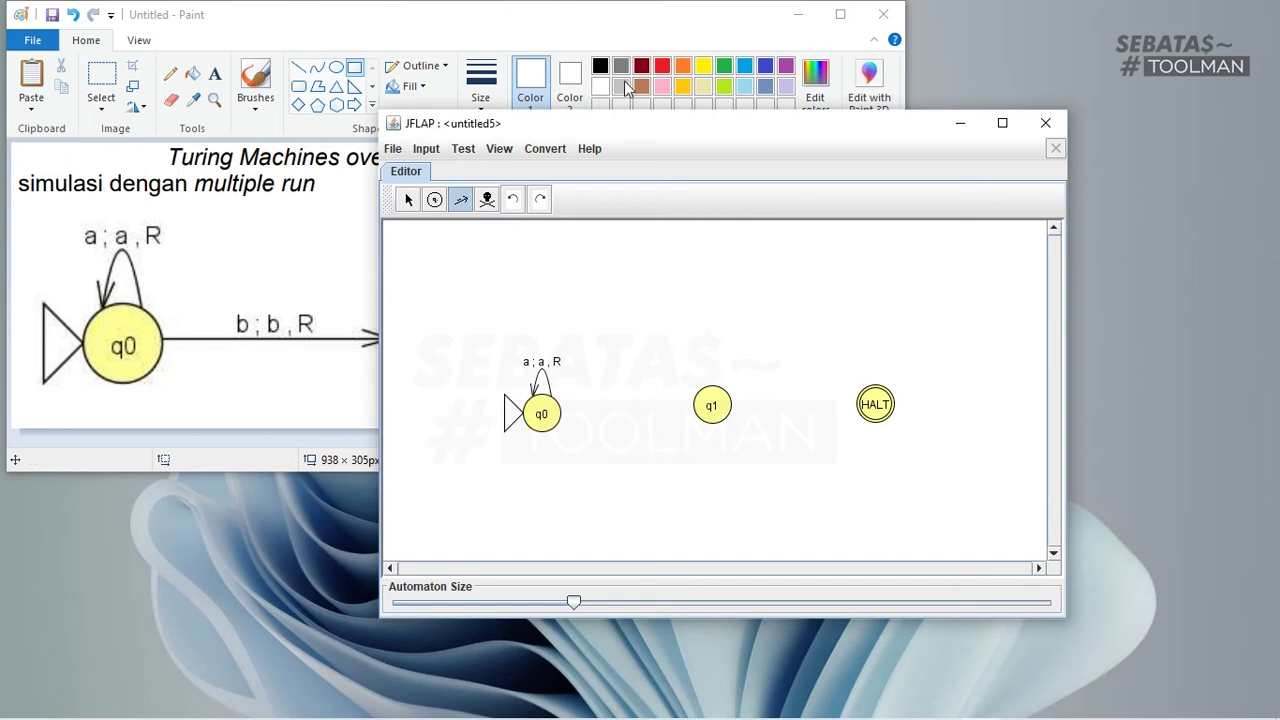
Add a transition from q0 to q1 that reads b, writes b and moves R.
drag(620, 131, 746, 135)
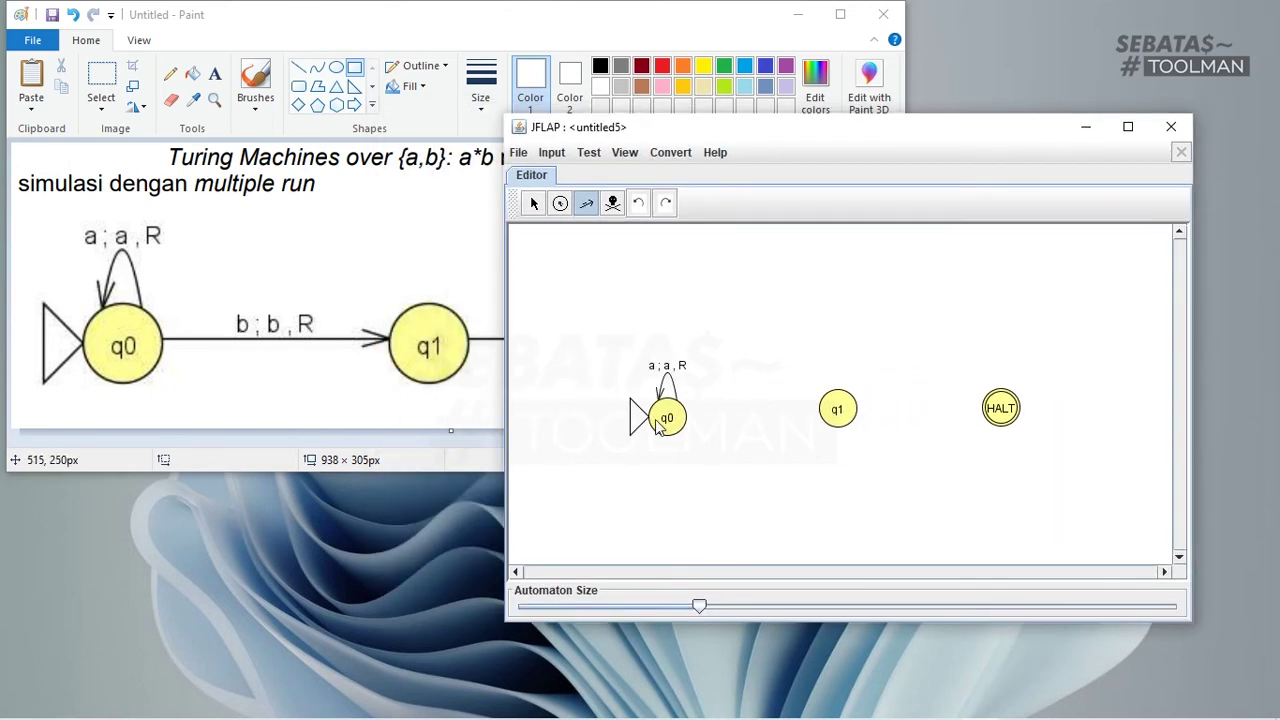
drag(668, 424, 842, 418)
text(b)
key(Tab)
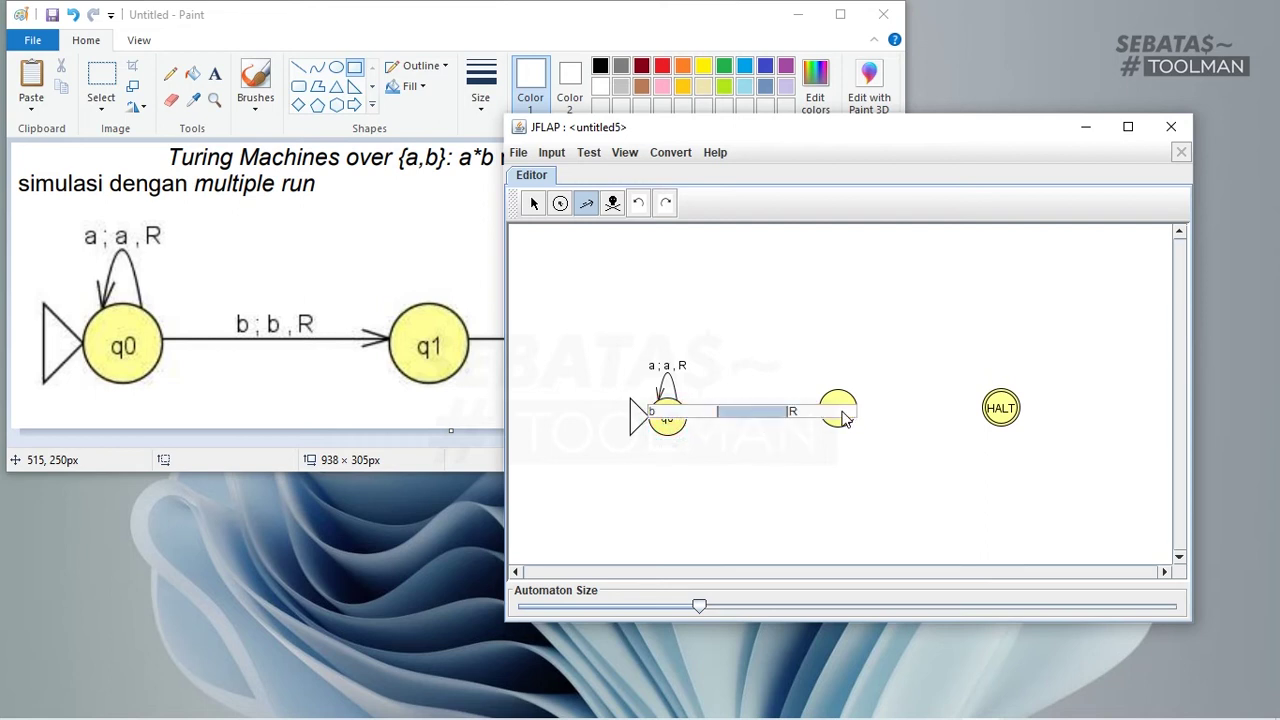
text(b)
key(Tab)
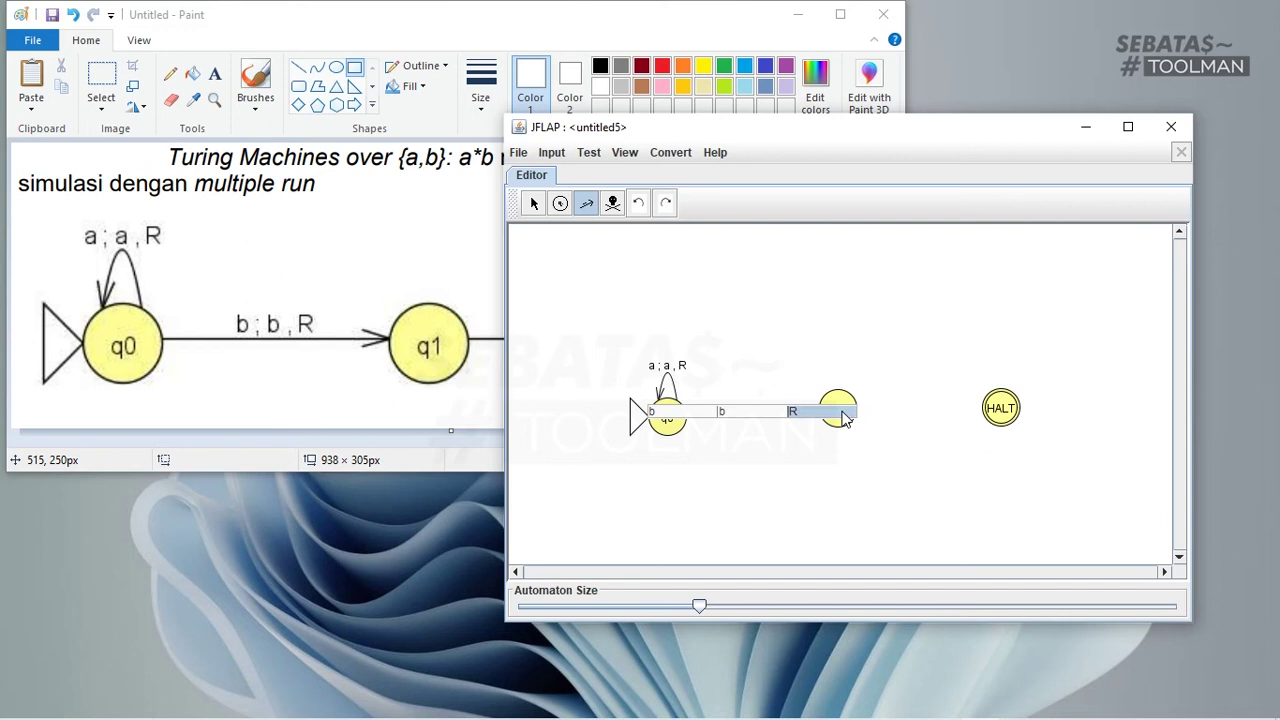
click(844, 482)
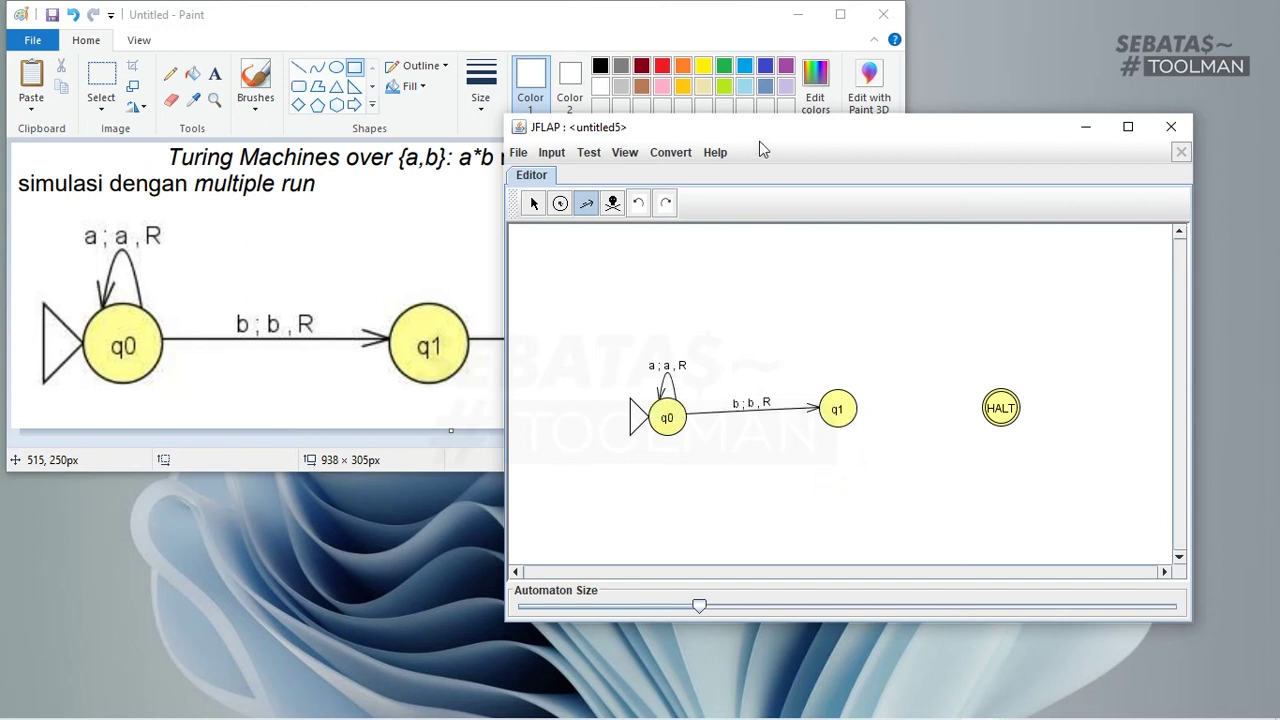
Add a transition from q1 to HALT that reads blank, writes blank and uses direction S, matching the reference diagram.
mouse_move(760, 146)
mouse_down()
mouse_move(943, 178)
mouse_move(772, 298)
mouse_move(1008, 300)
mouse_move(1097, 280)
mouse_move(1067, 238)
mouse_up()
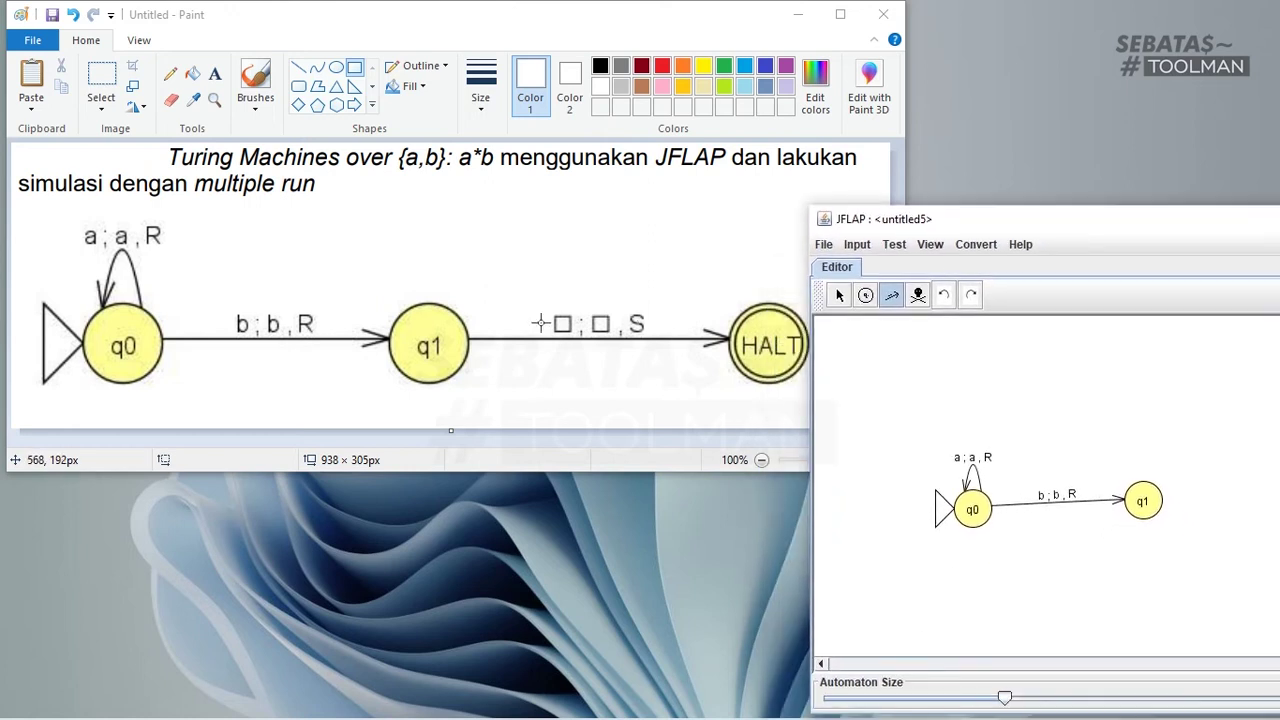
drag(986, 223, 549, 104)
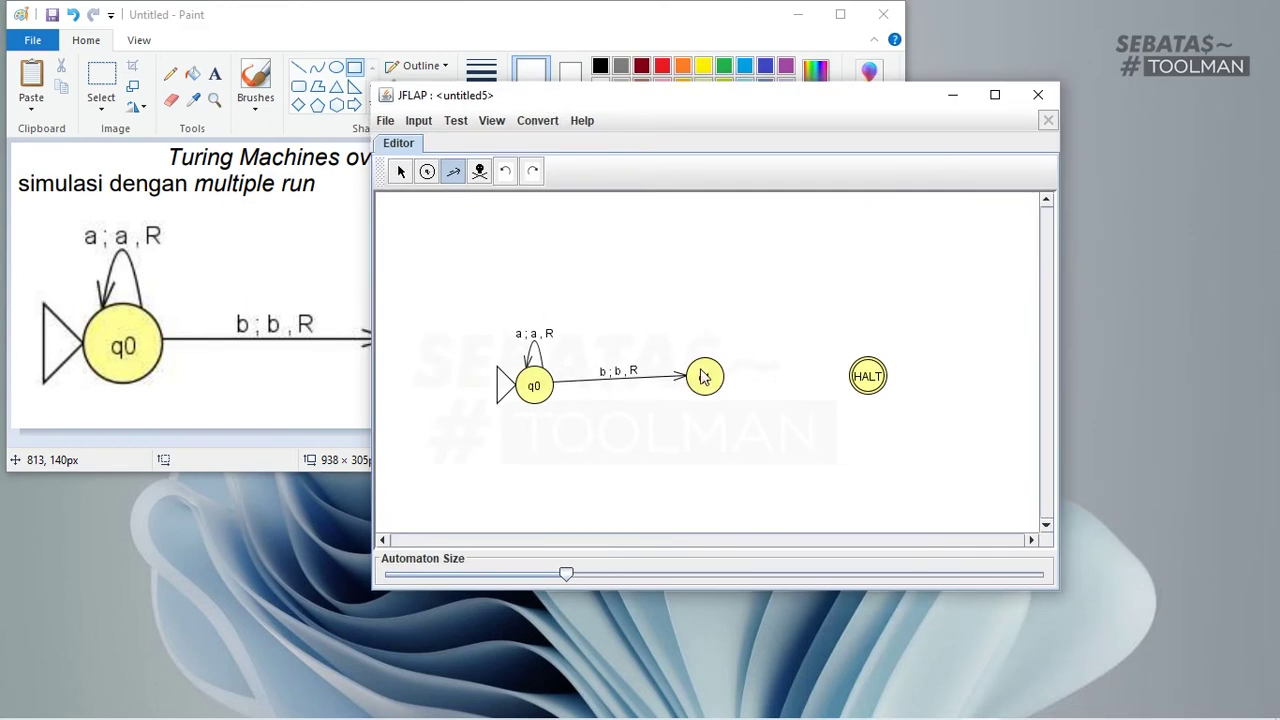
drag(703, 376, 868, 386)
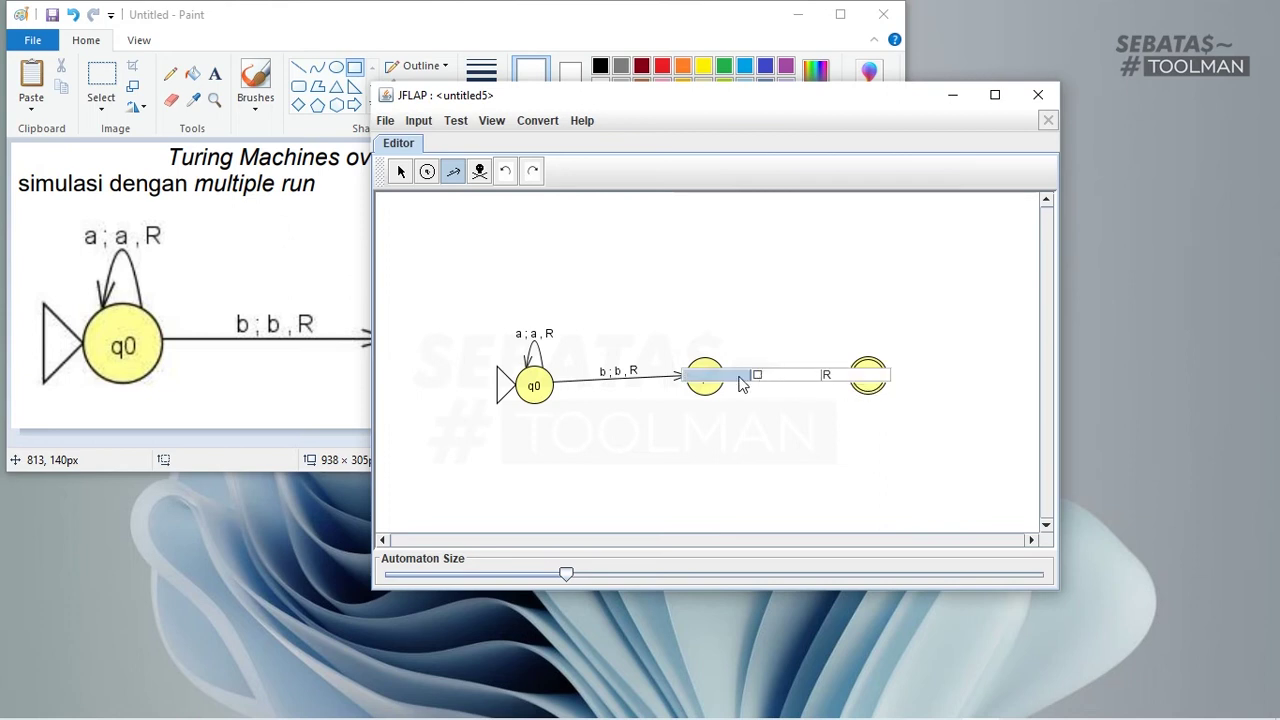
click(770, 380)
click(719, 379)
click(783, 380)
click(723, 376)
click(771, 376)
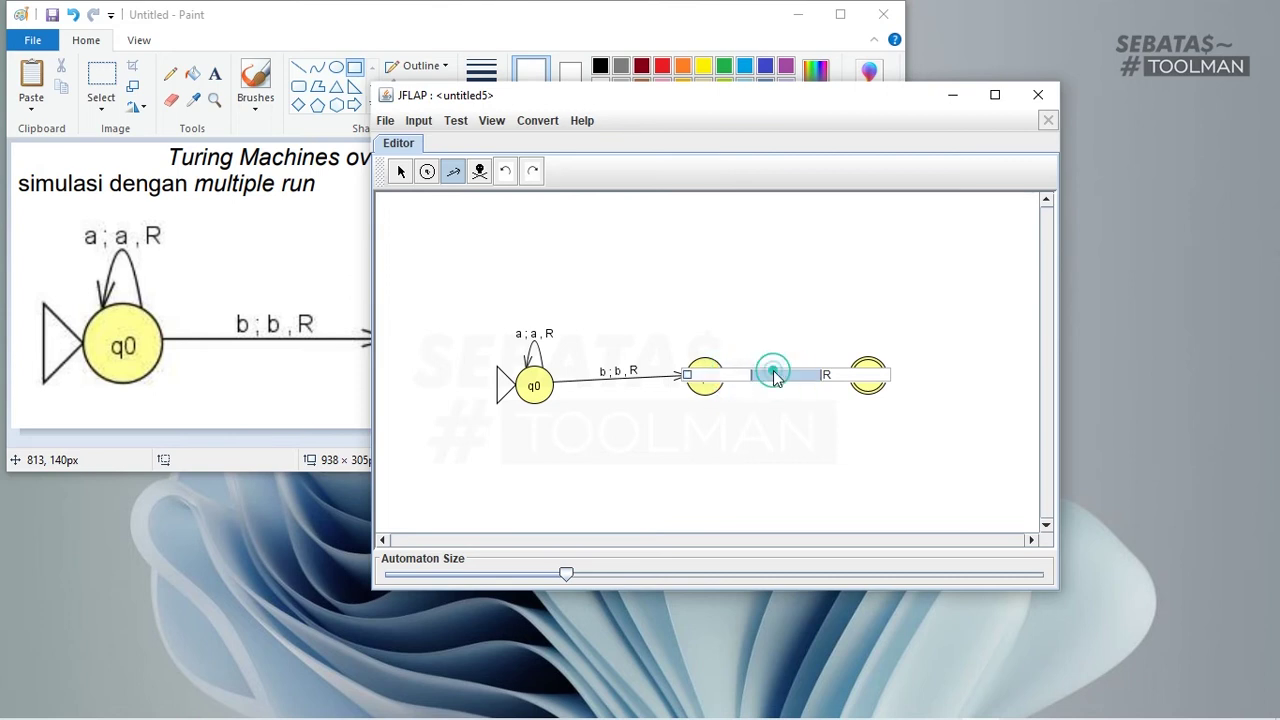
click(830, 377)
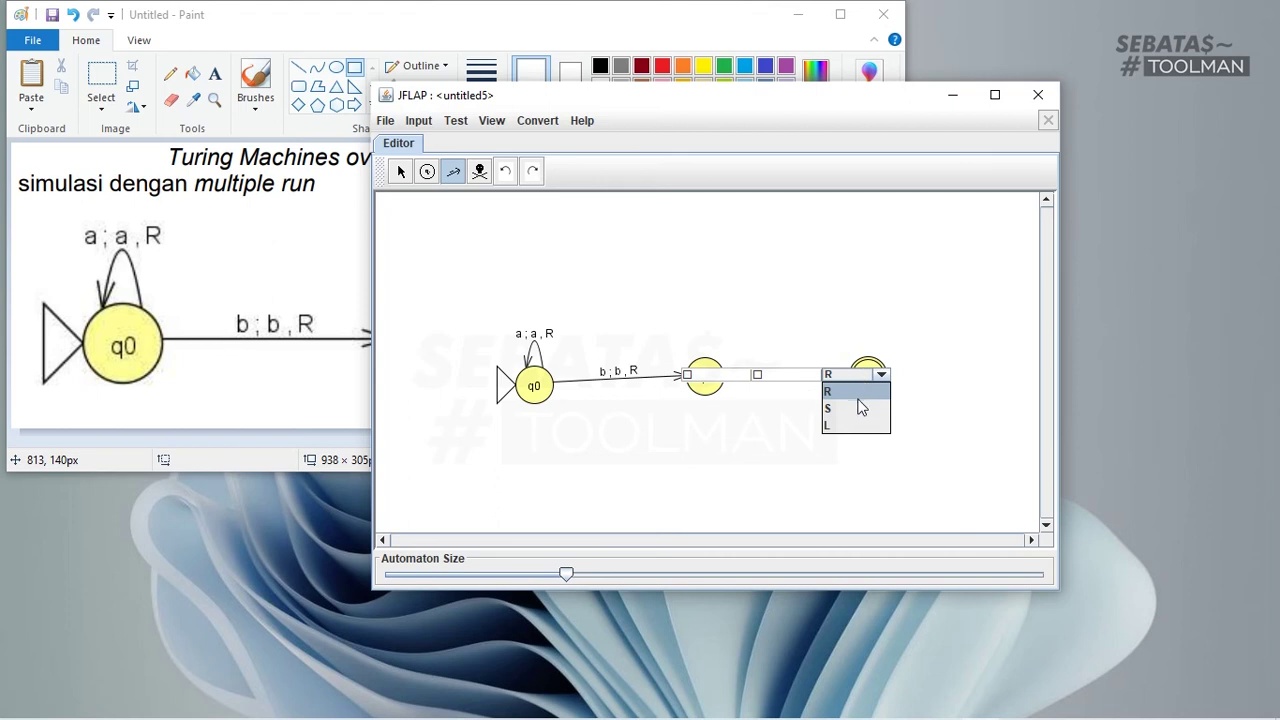
click(856, 409)
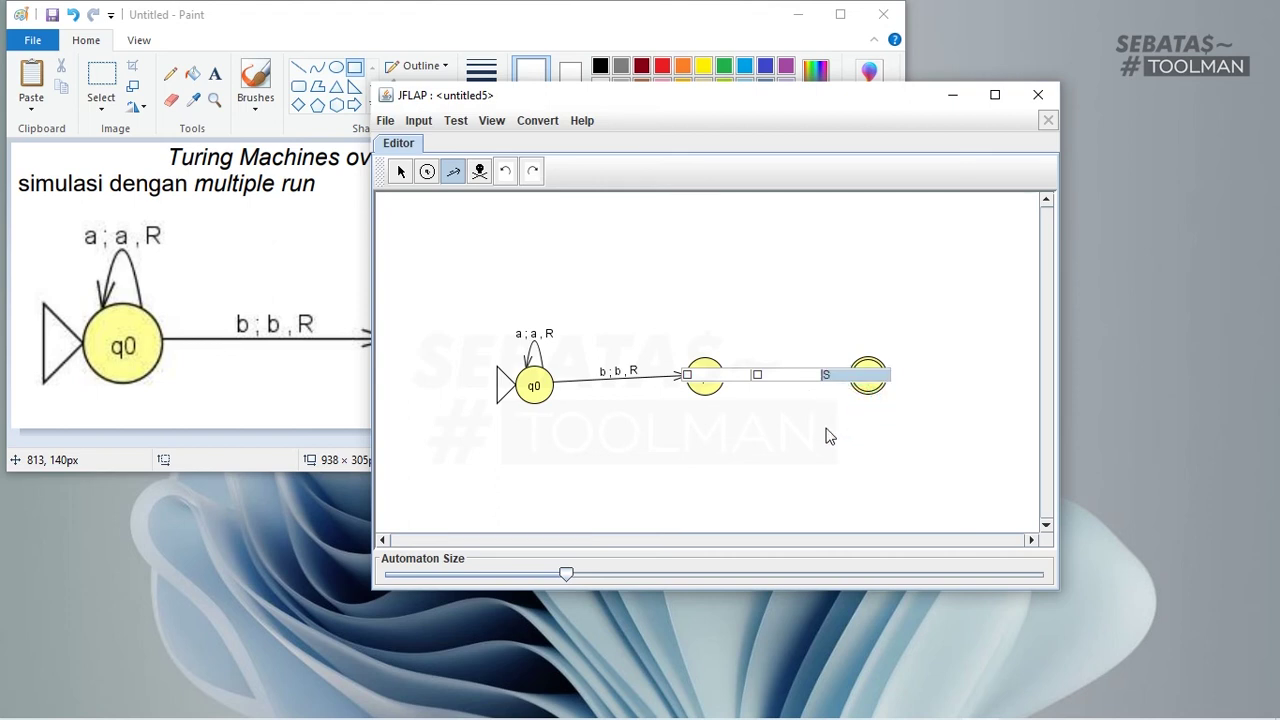
click(824, 430)
click(444, 291)
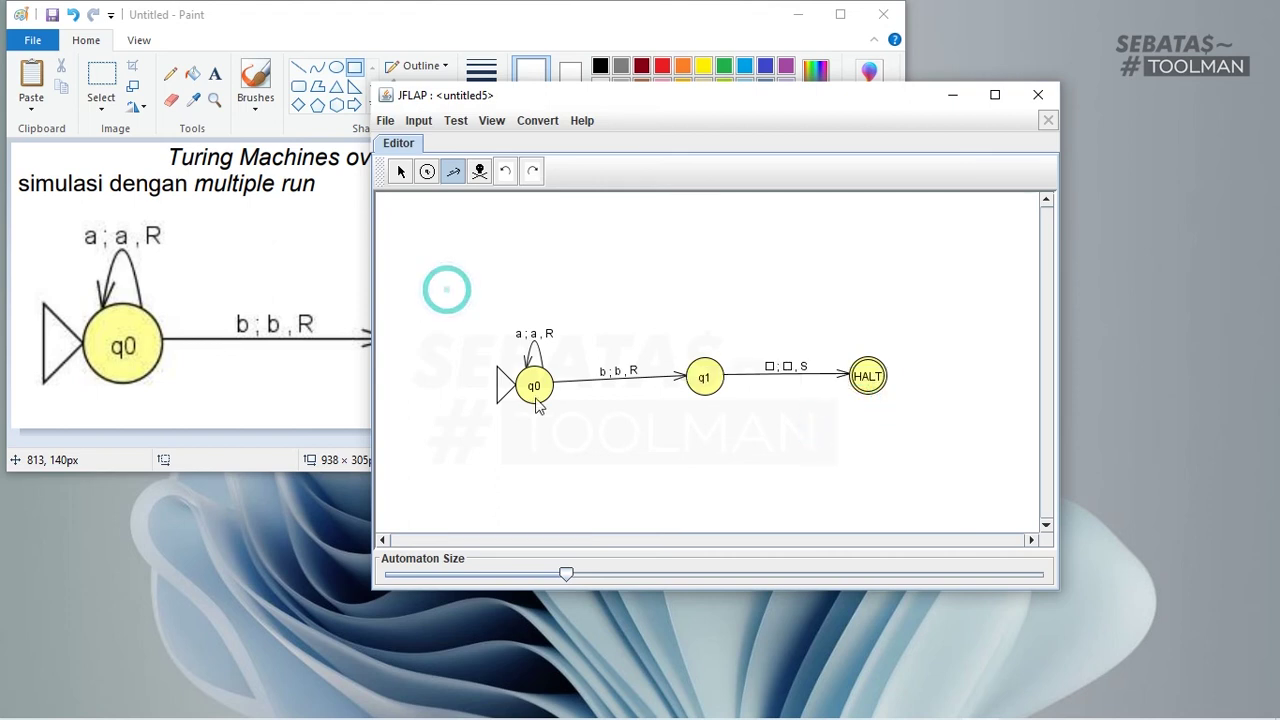
Move state q0 slightly up so that it lines up horizontally with q1 and HALT.
click(400, 172)
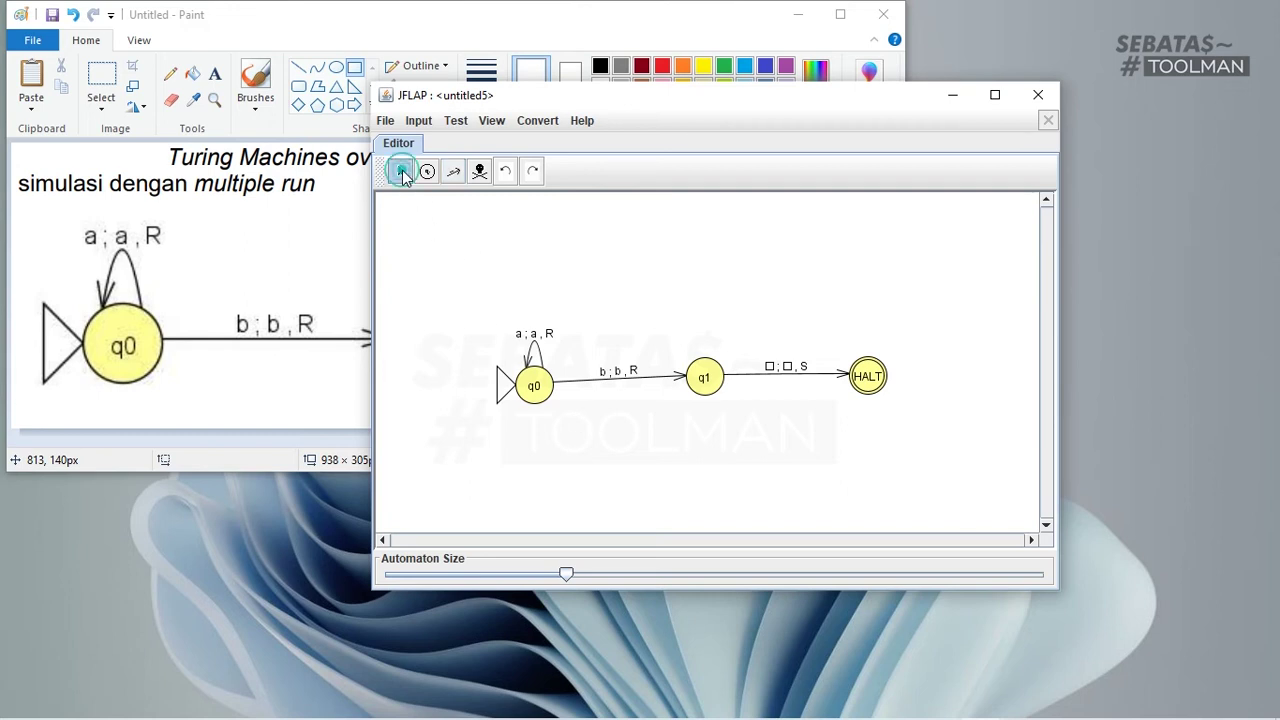
drag(452, 300, 540, 388)
click(671, 411)
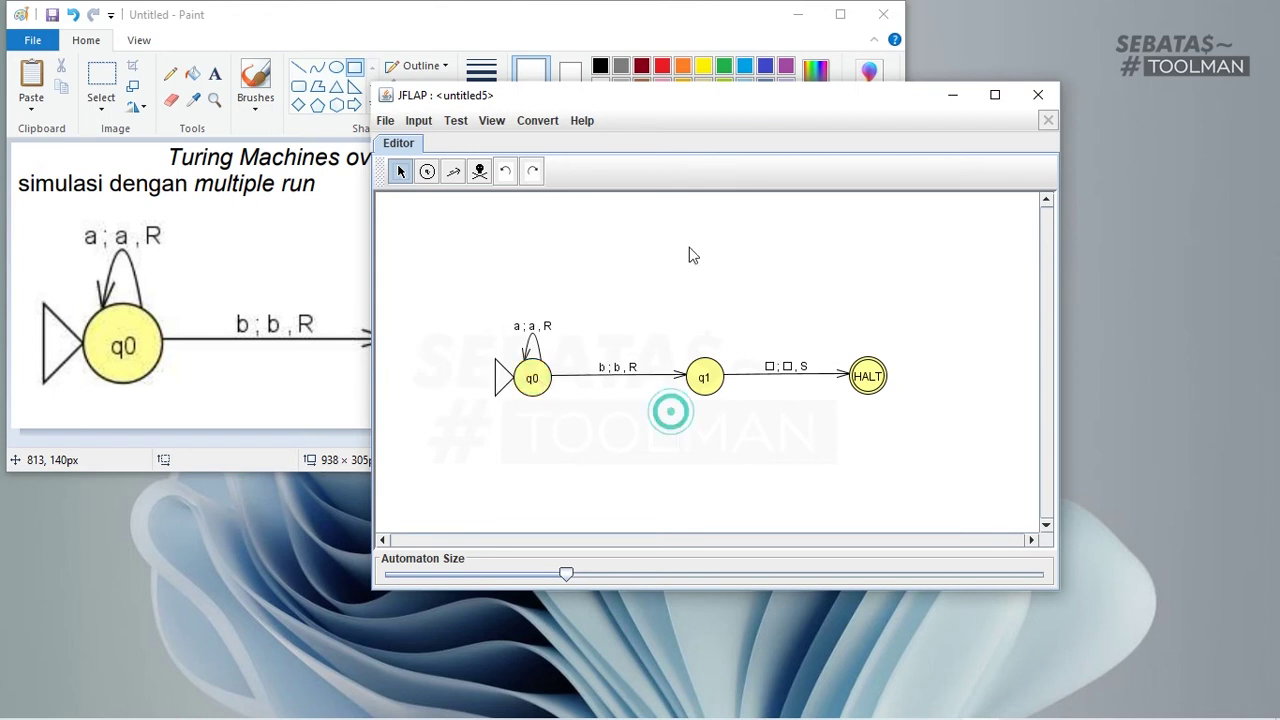
Open the Multiple Run simulation for the finished machine and shift its window over for a clear view.
mouse_move(655, 101)
mouse_down()
mouse_move(1120, 135)
mouse_move(806, 92)
mouse_move(711, 117)
mouse_move(700, 106)
mouse_up()
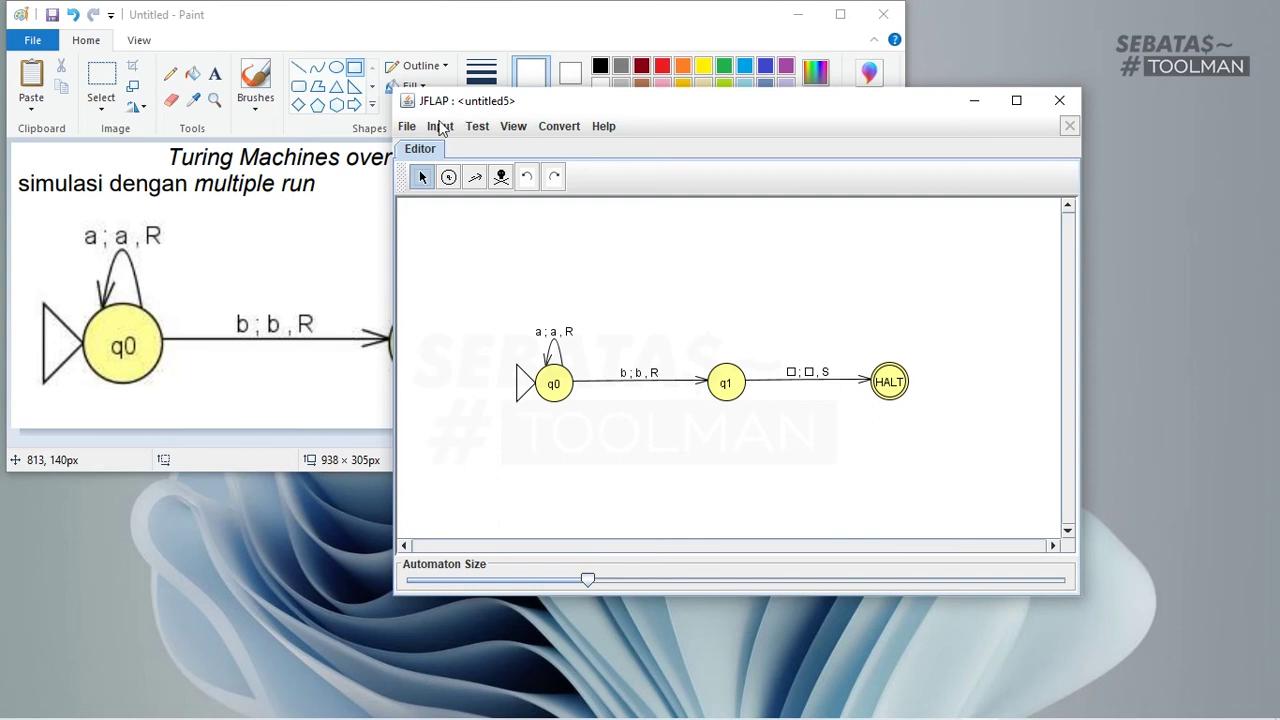
click(441, 128)
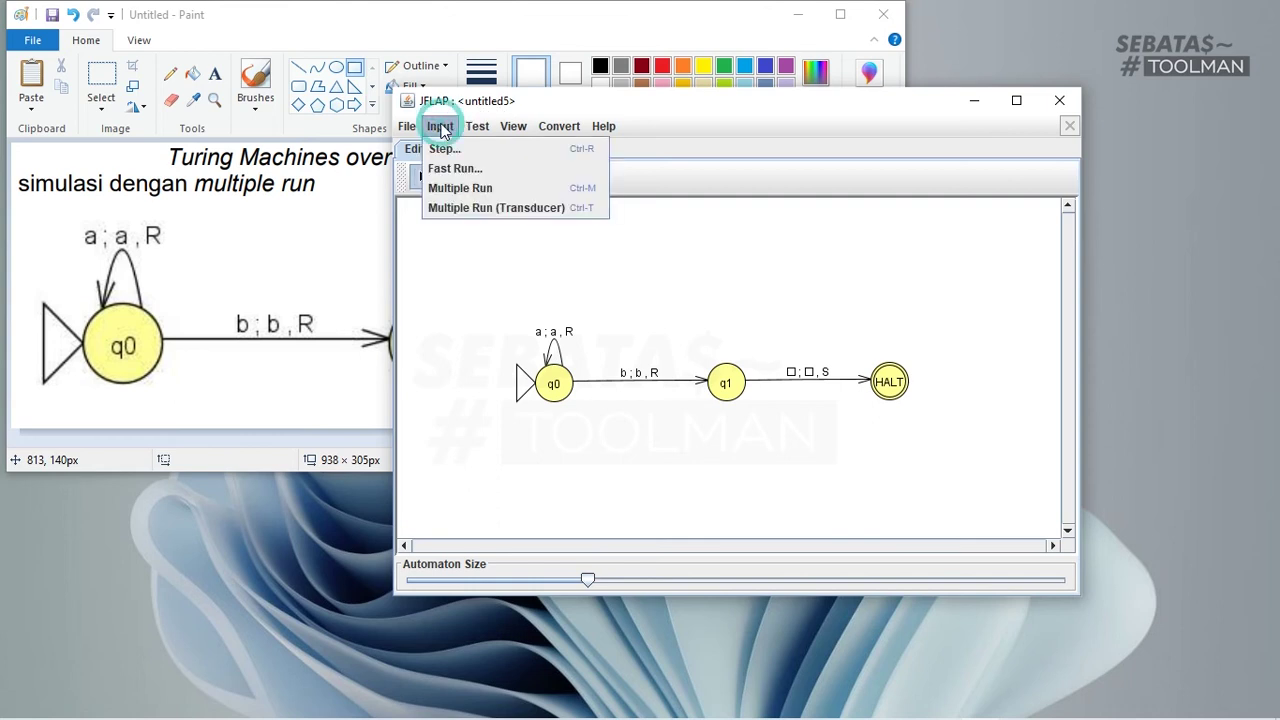
click(504, 187)
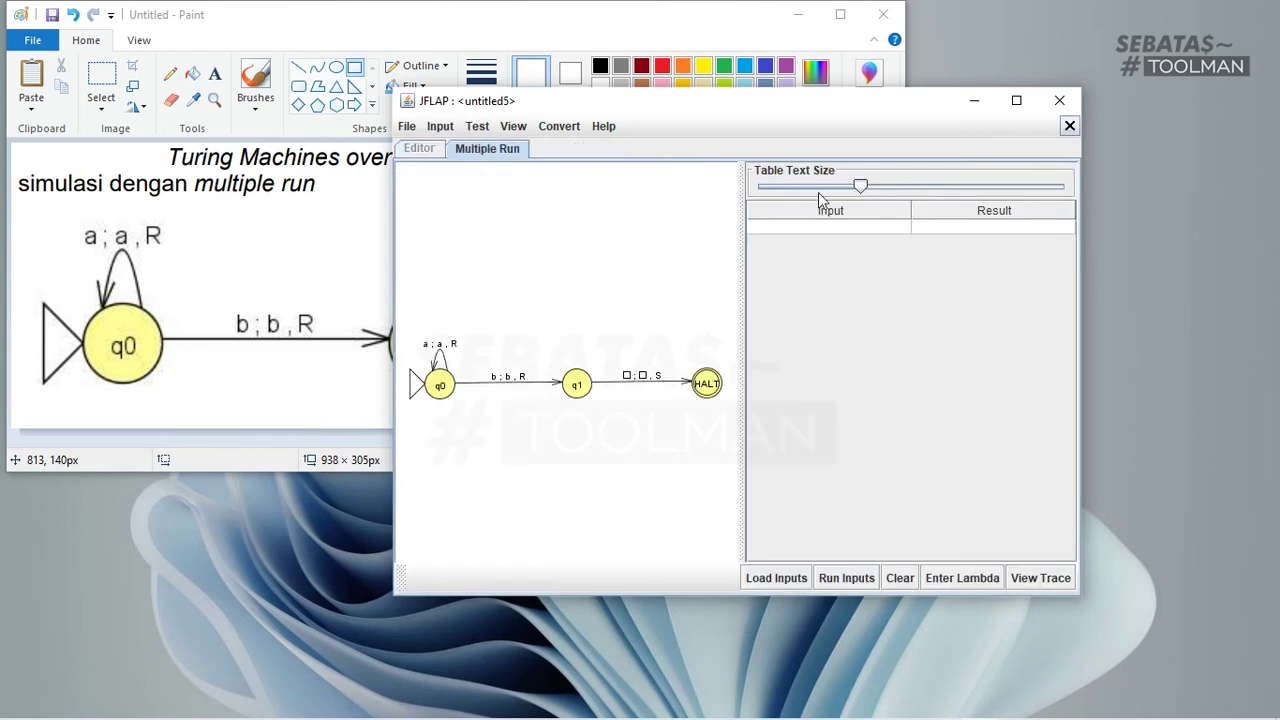
drag(785, 109, 645, 119)
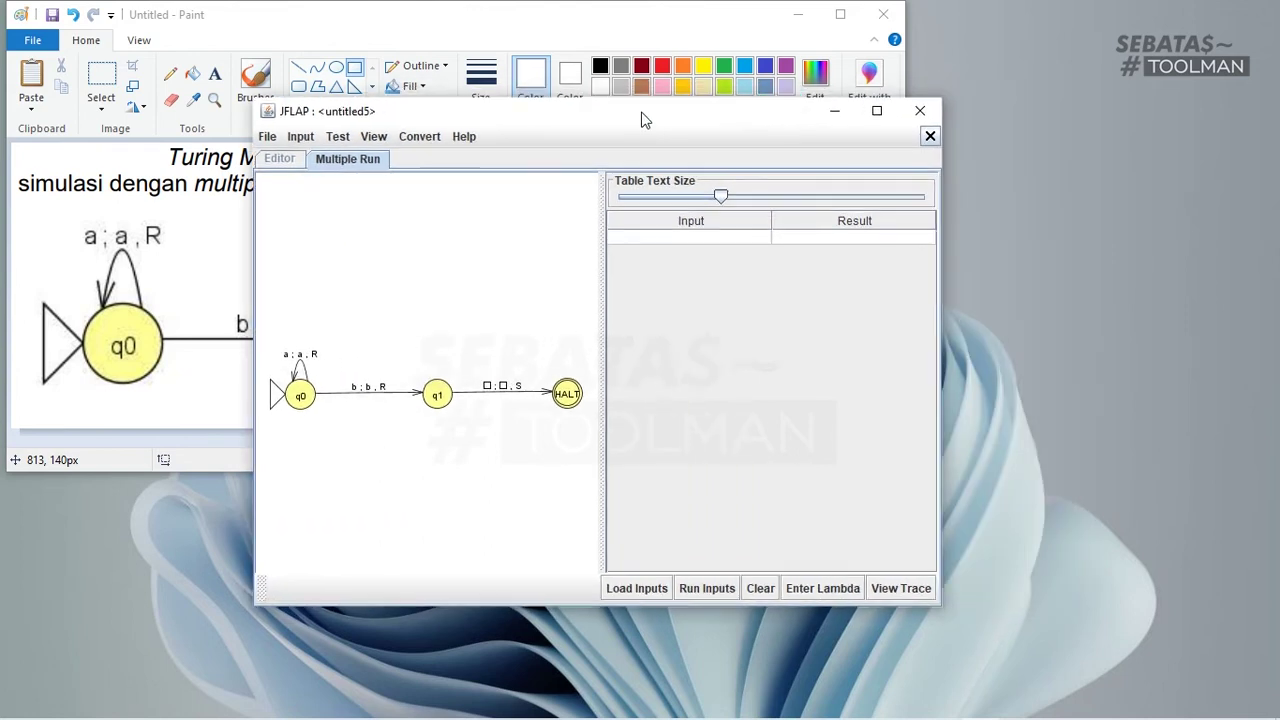
Enter the test strings ab, ba, aa and bb as separate rows in the input table.
click(728, 237)
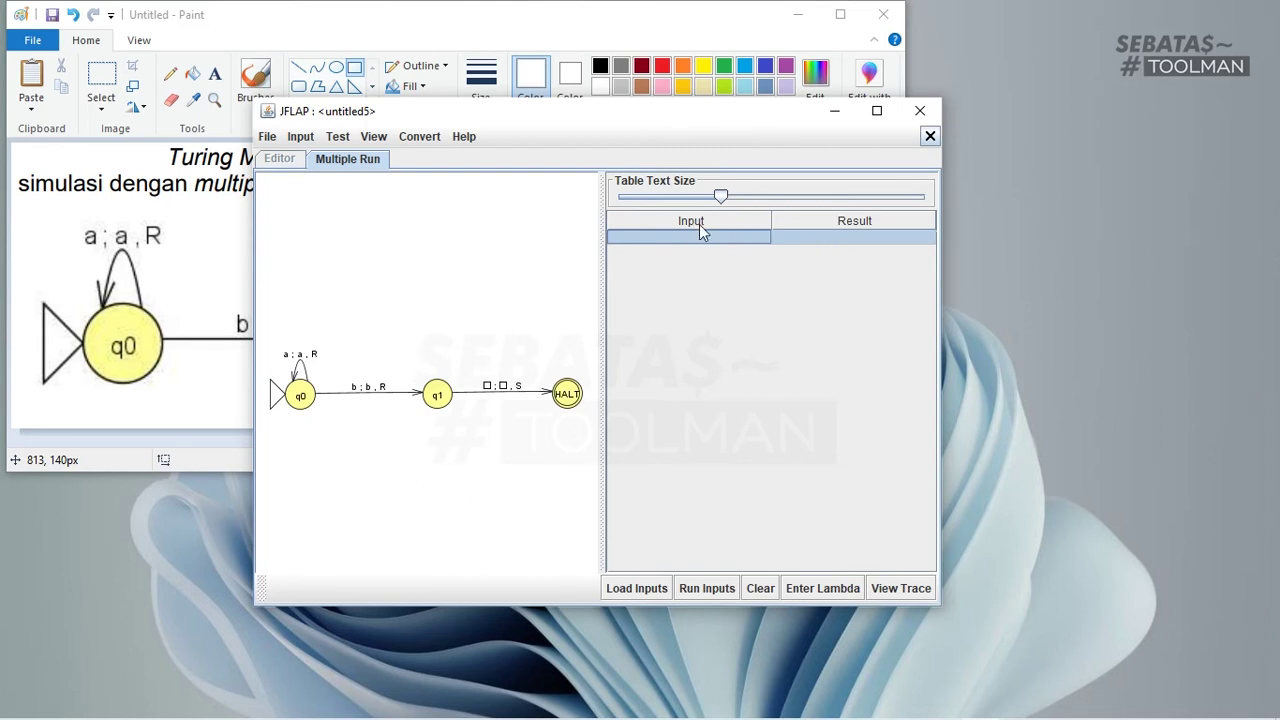
click(838, 238)
click(817, 238)
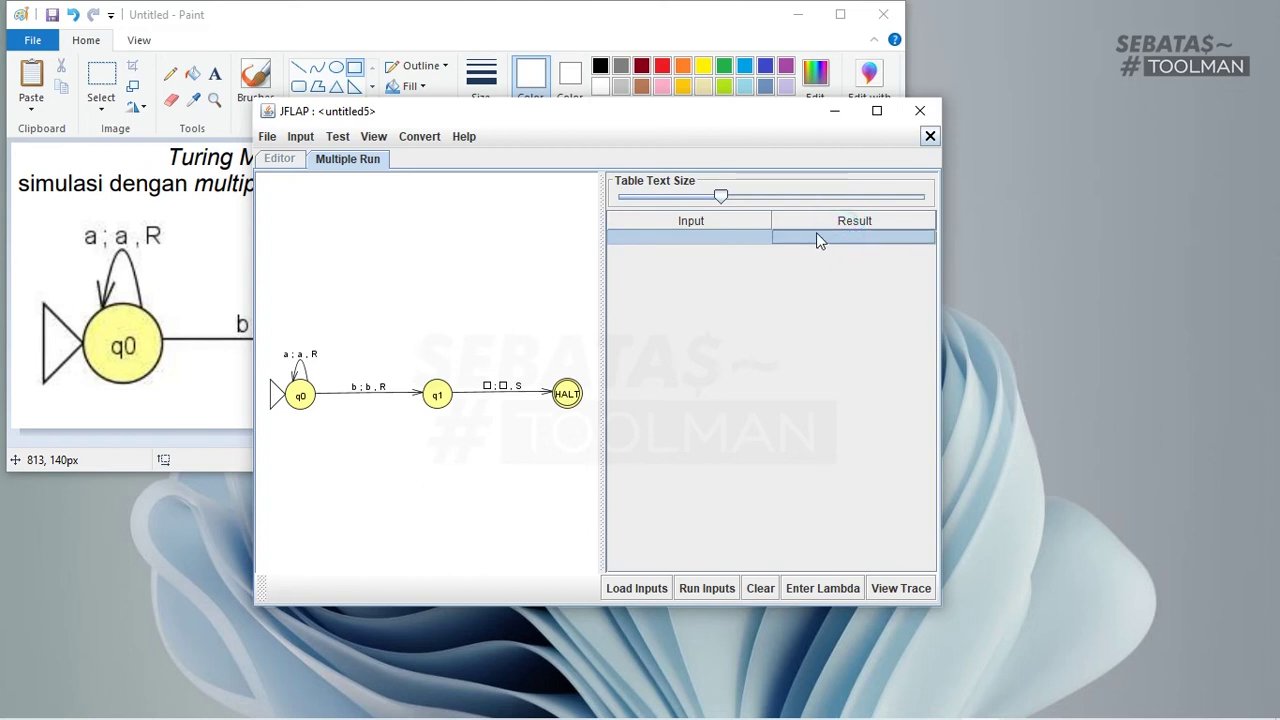
click(716, 236)
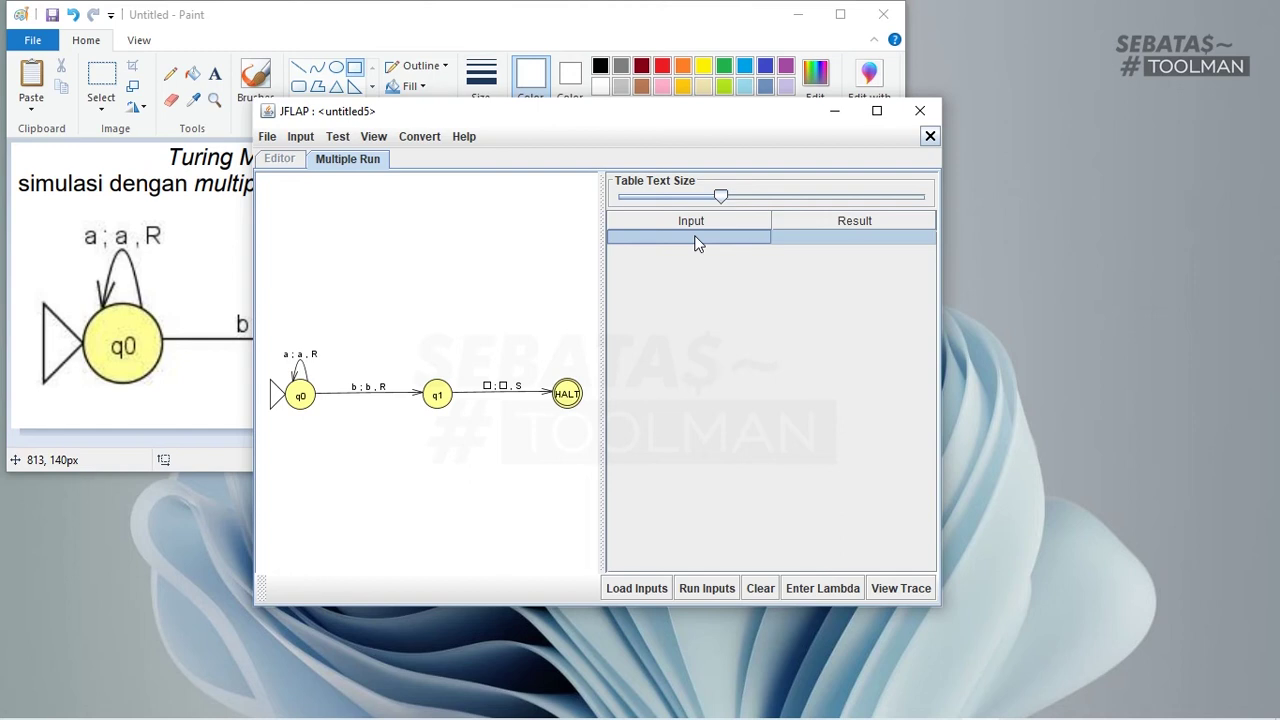
text(ab)
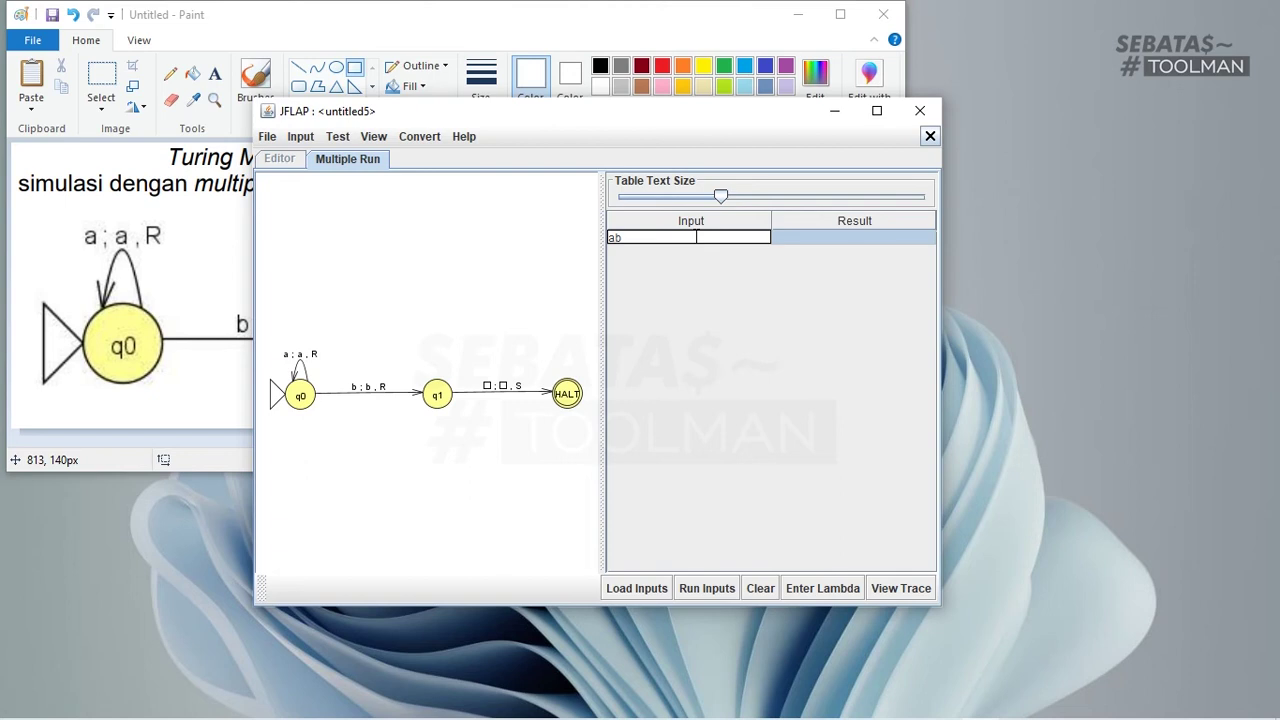
key(Return)
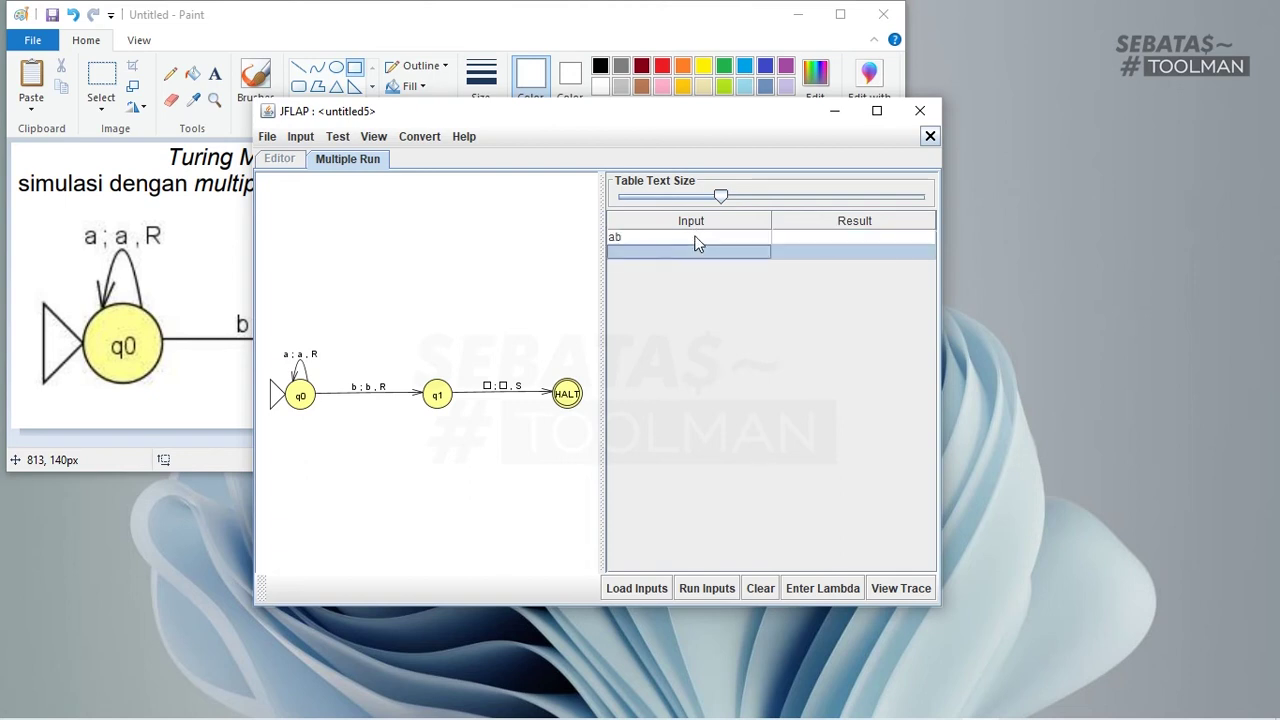
text(b)
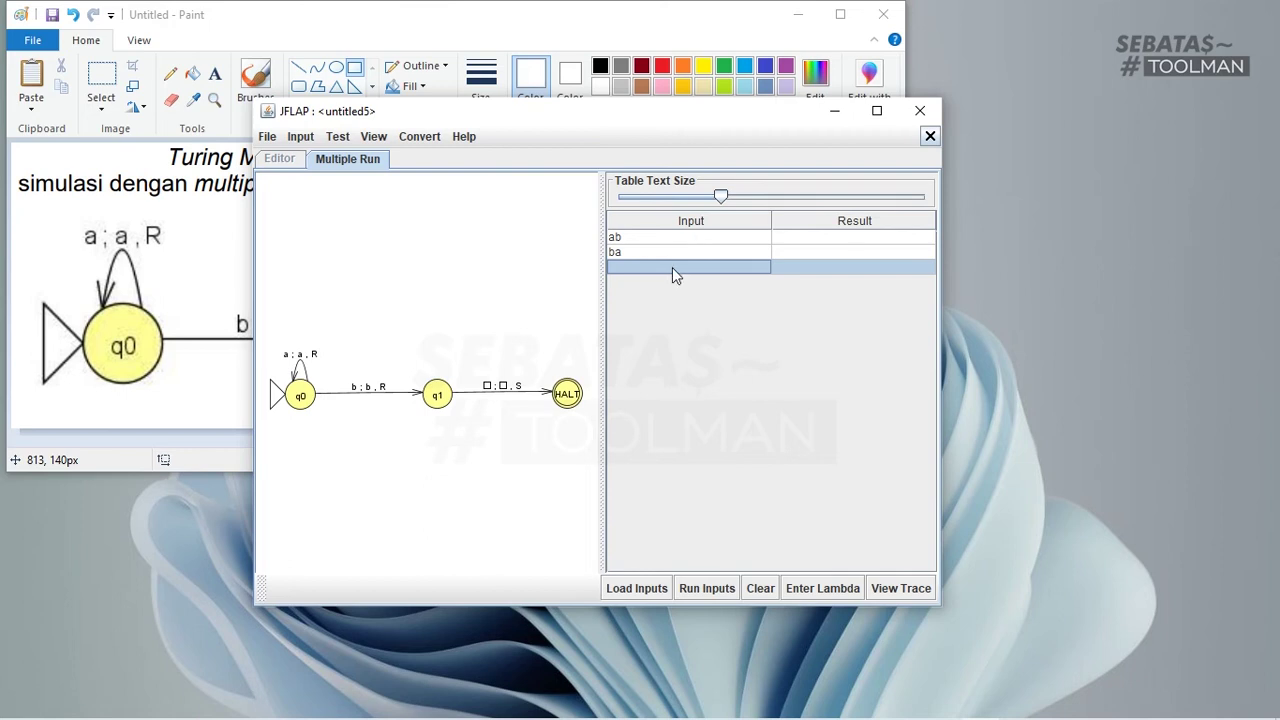
text(aa)
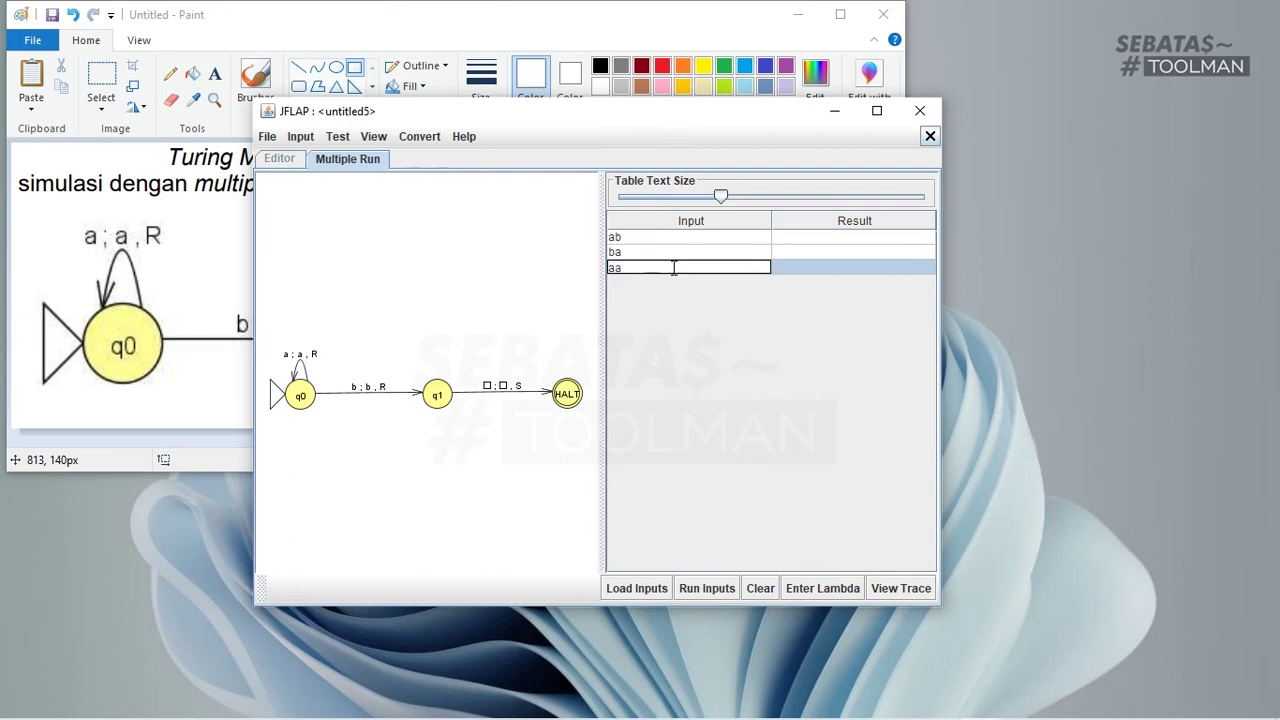
key(Return)
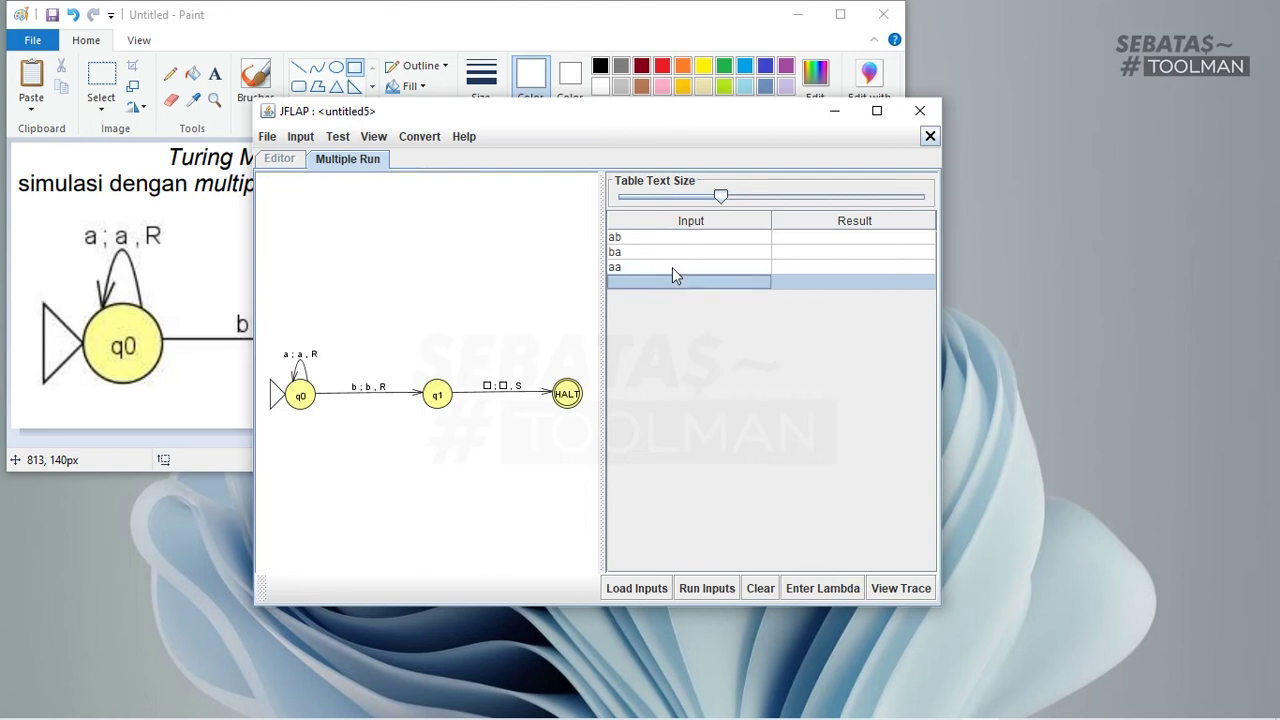
text(bb)
key(Return)
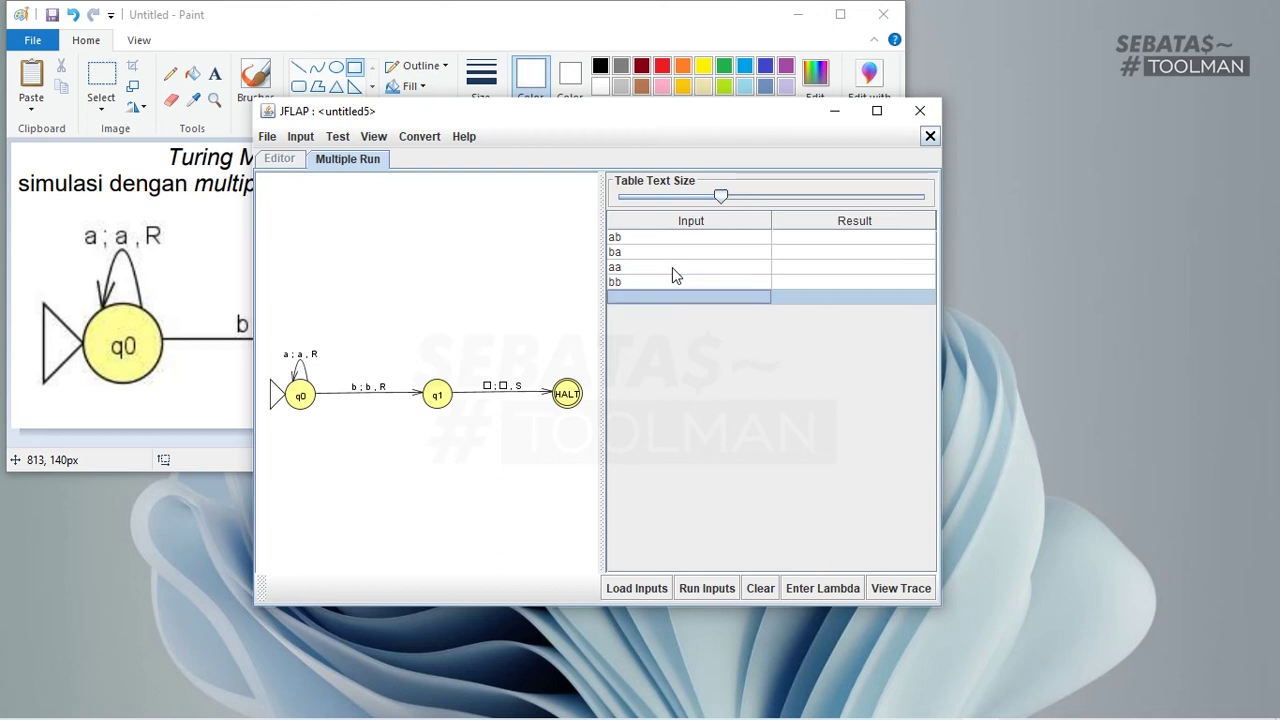
Run all entered inputs and check the result for each of the strings ab, bb, ba and aa.
click(708, 591)
click(750, 434)
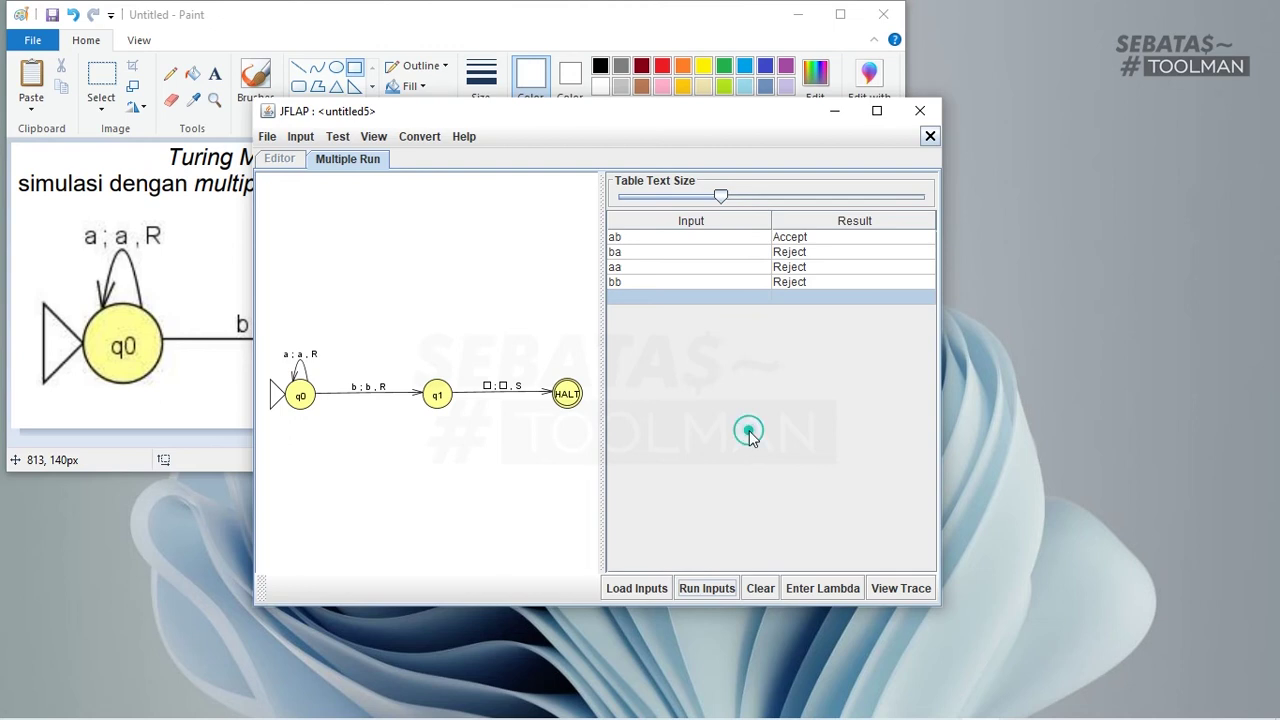
click(668, 240)
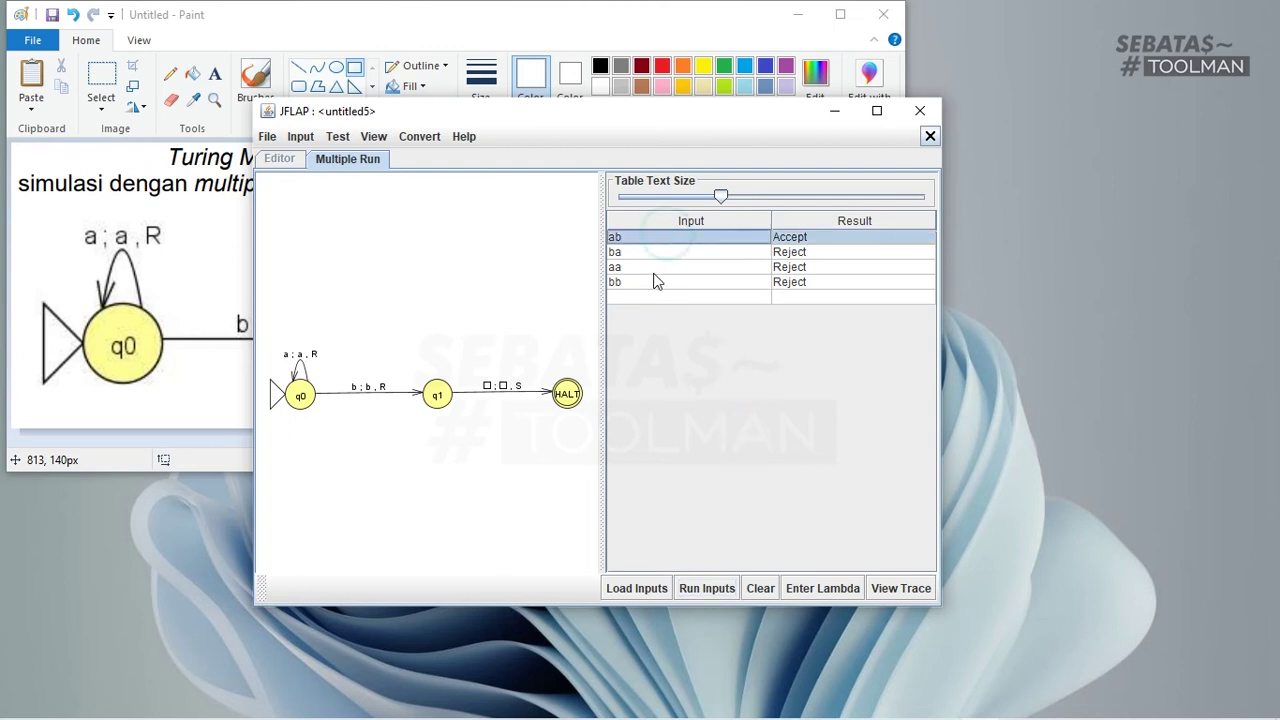
click(655, 282)
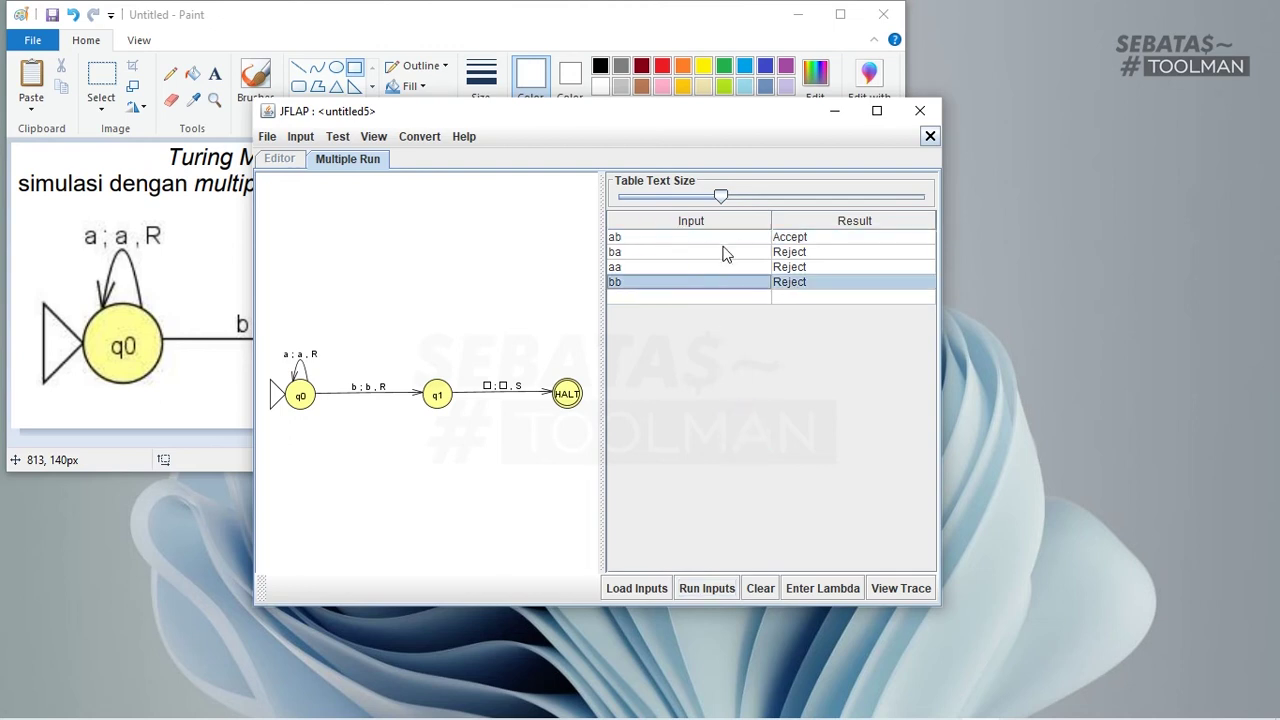
click(726, 252)
click(713, 266)
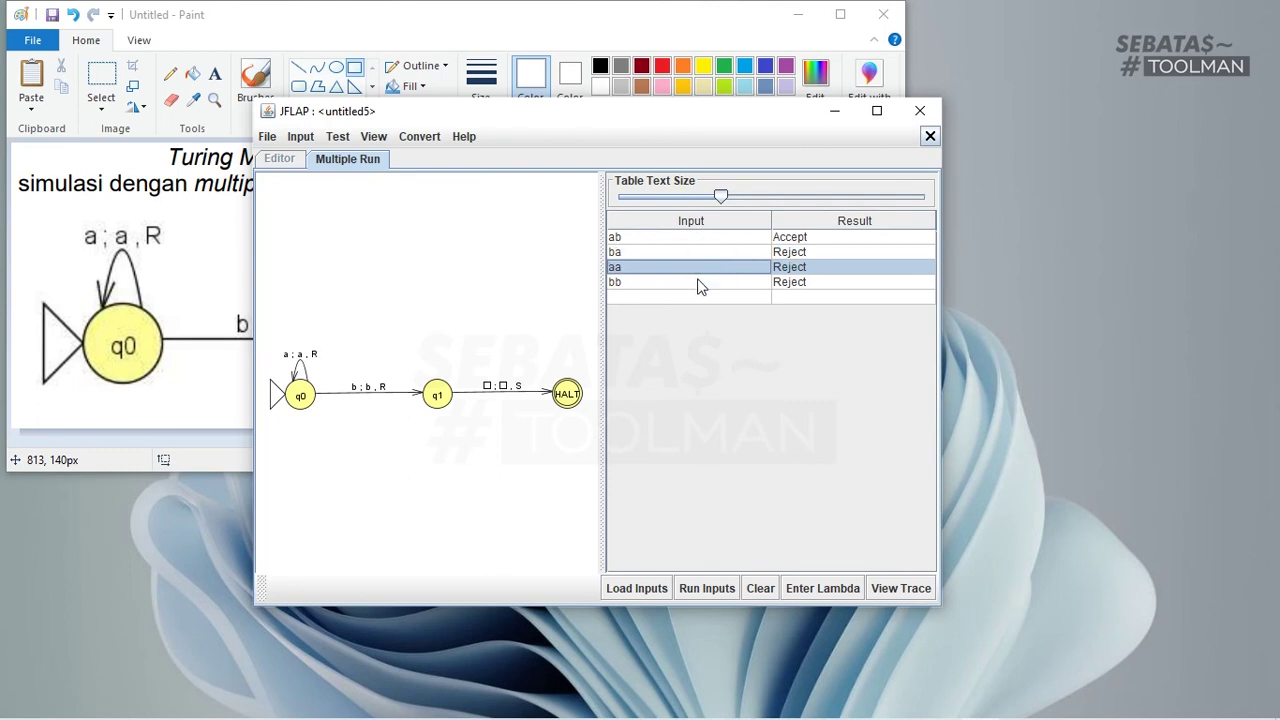
Review the results of the two-letter strings ab, ba, aa and bb row by row.
click(709, 251)
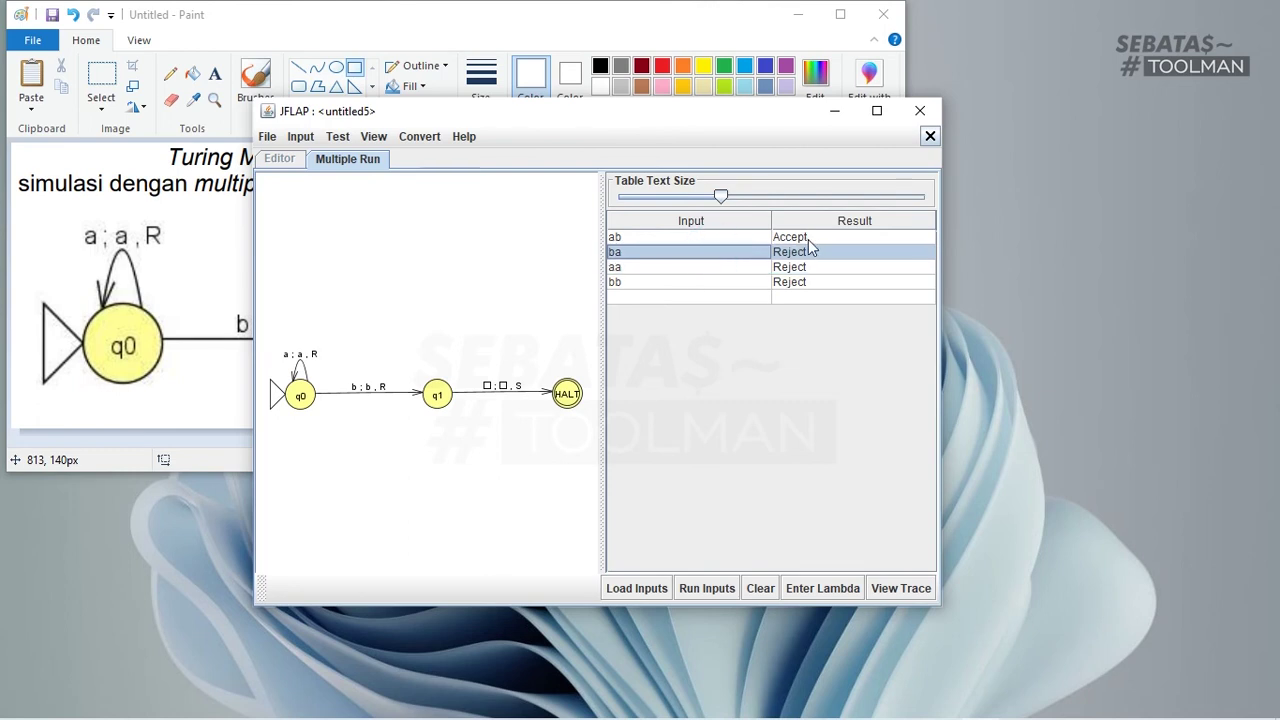
click(654, 233)
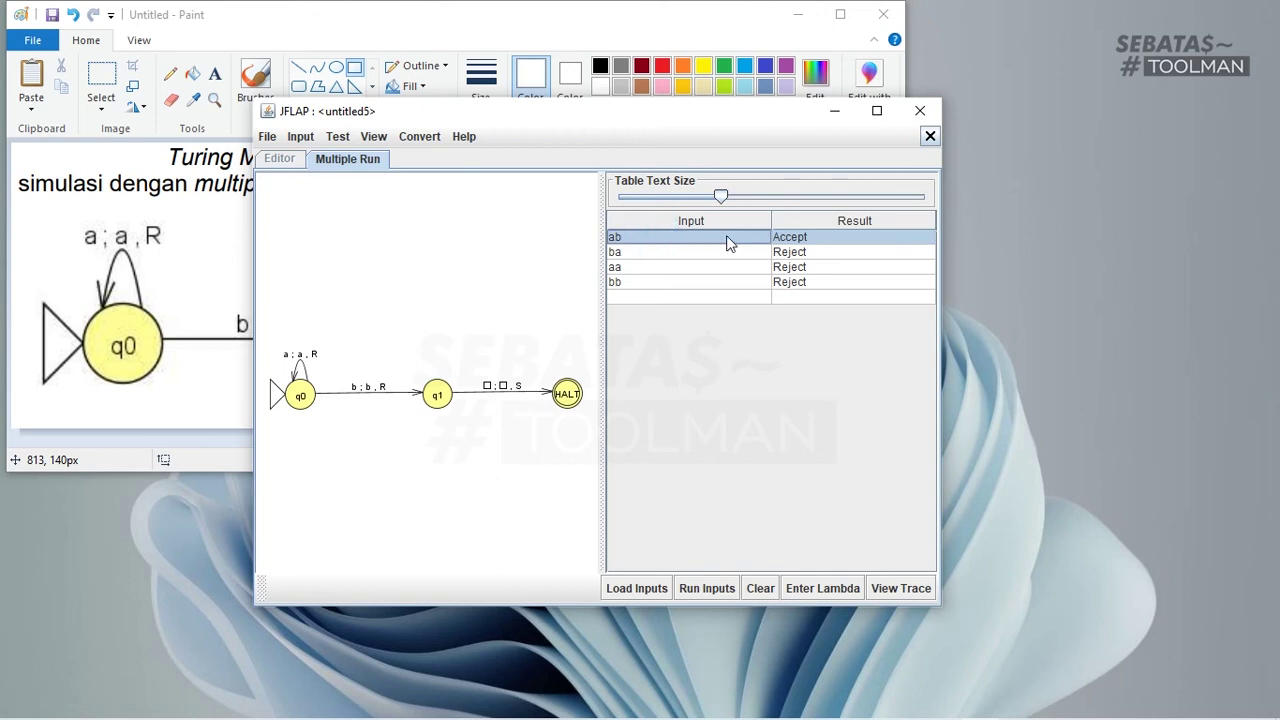
click(711, 281)
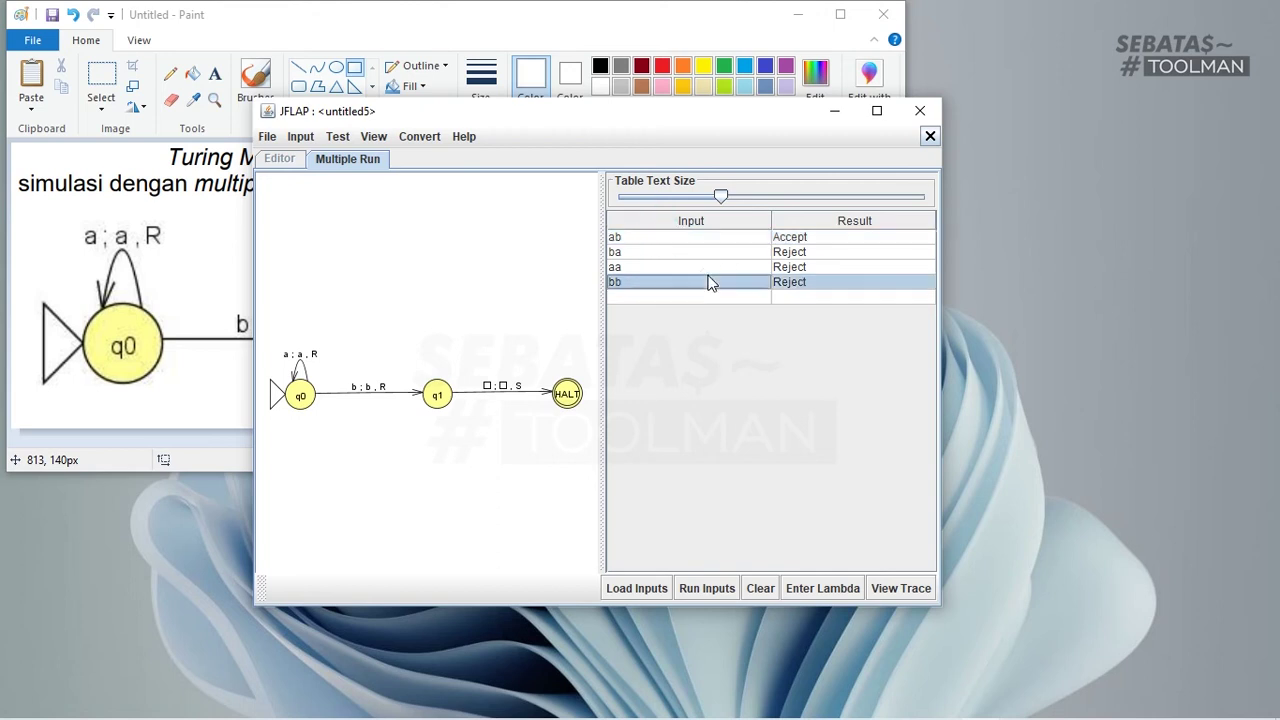
click(665, 252)
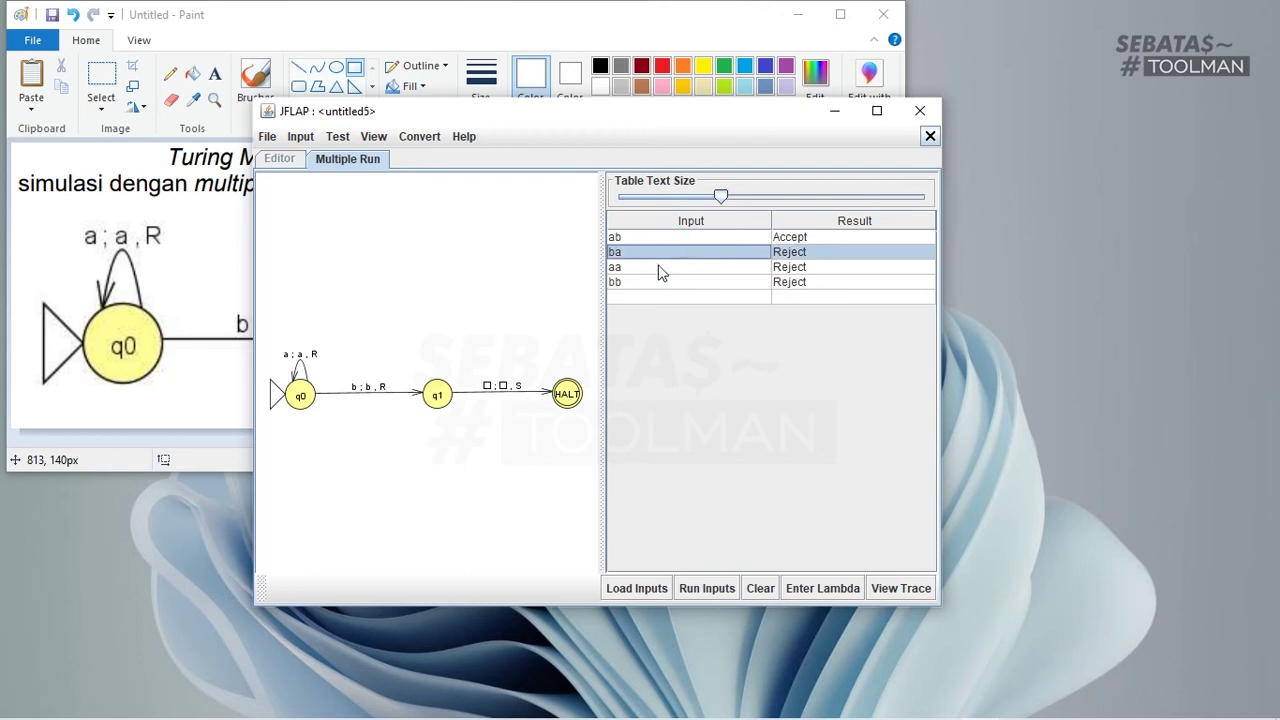
click(660, 269)
click(655, 283)
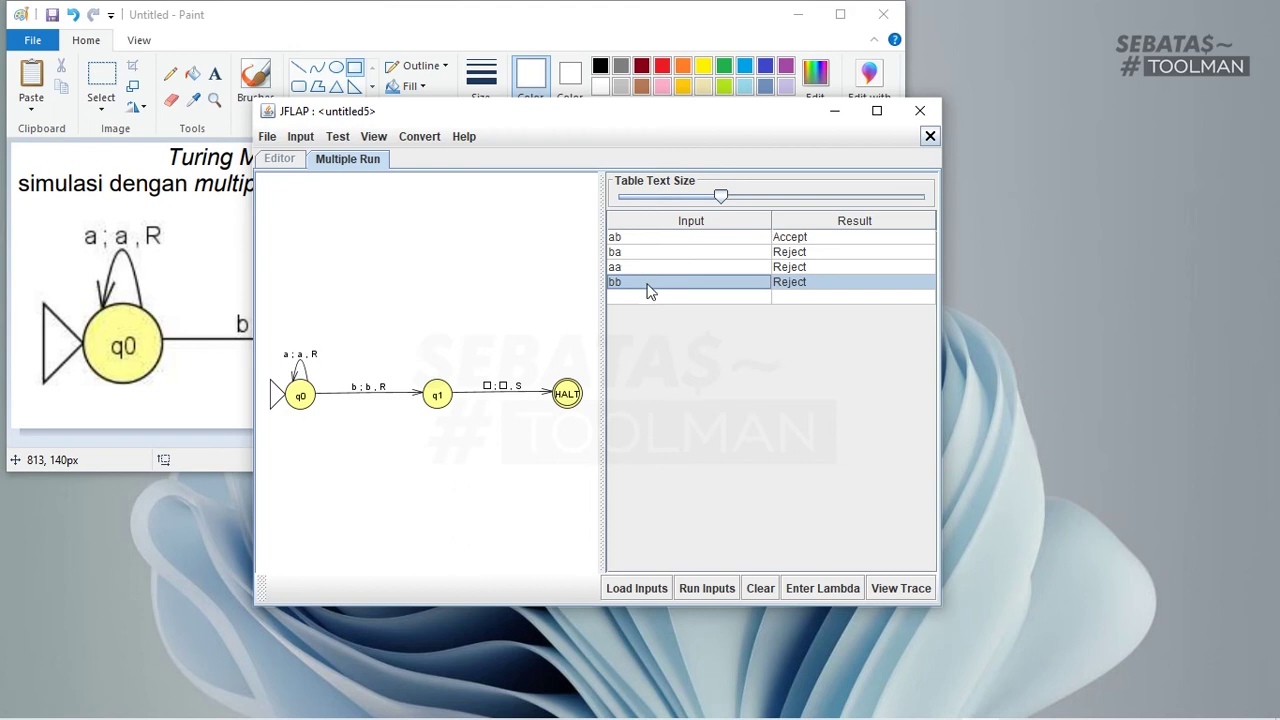
Add the three-letter test strings aaa, bbb, aab, abb, baa and bba as new rows in the input table.
click(640, 299)
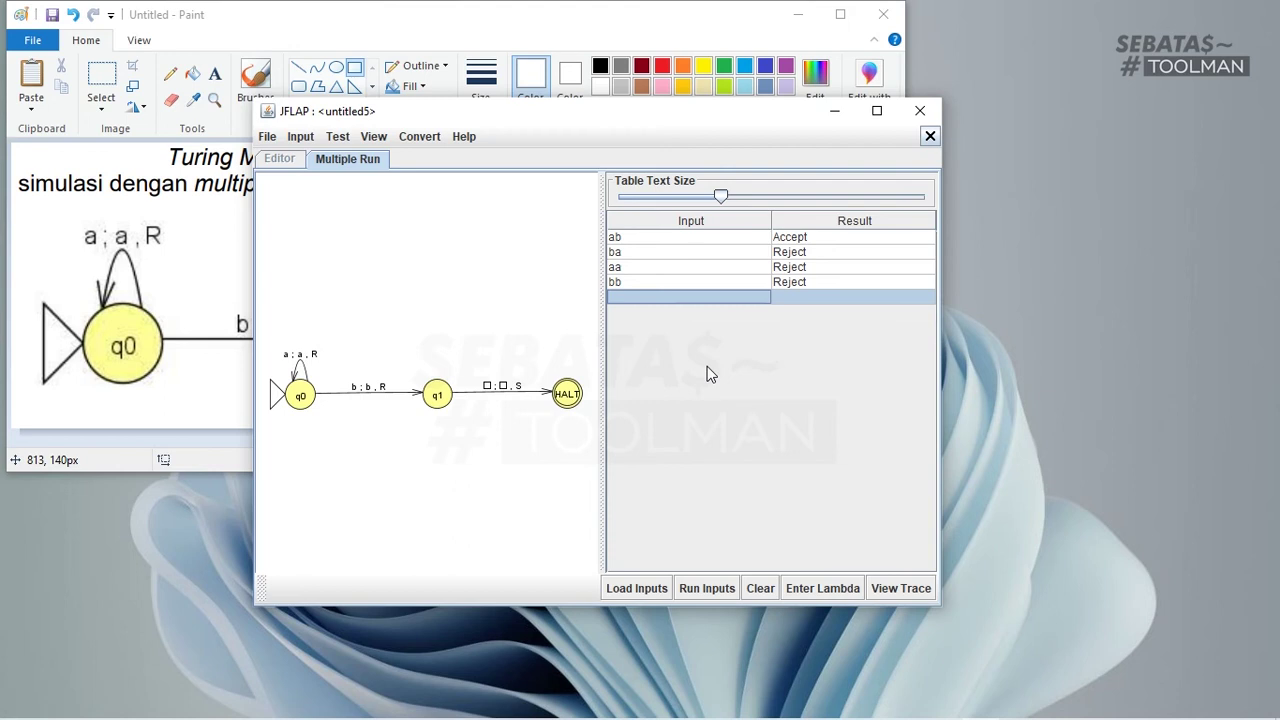
text(aaa)
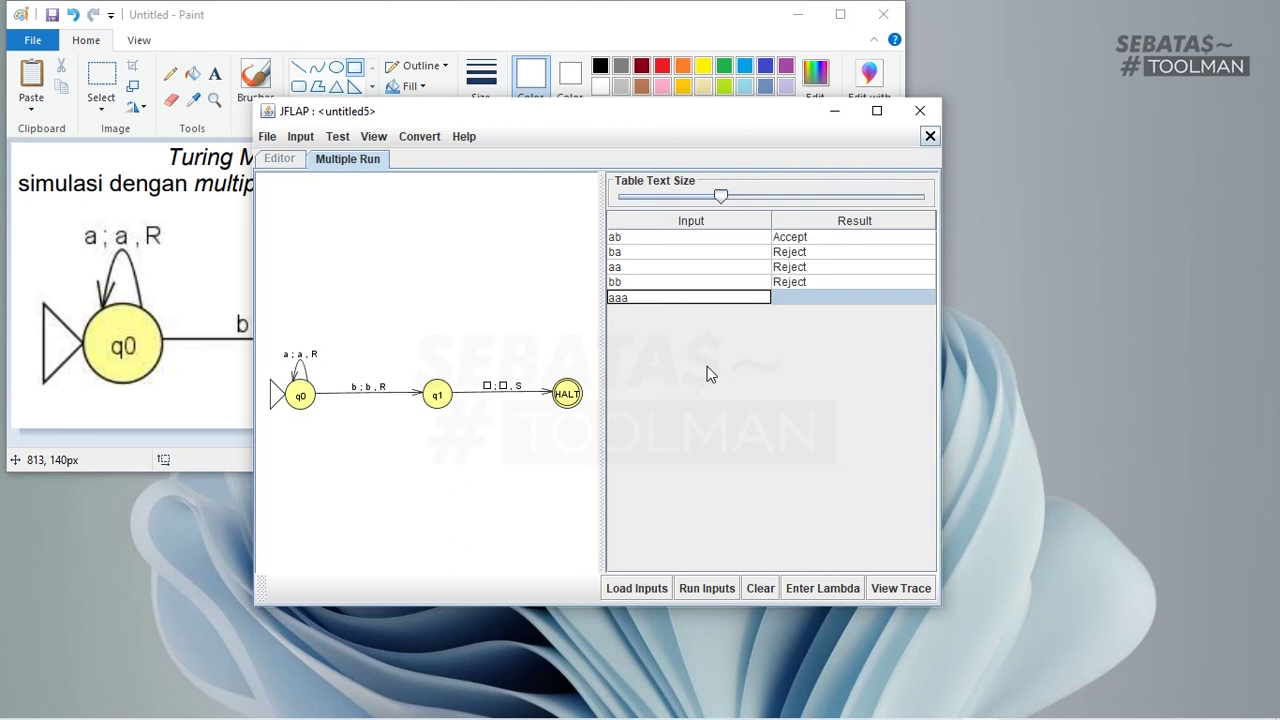
key(Return)
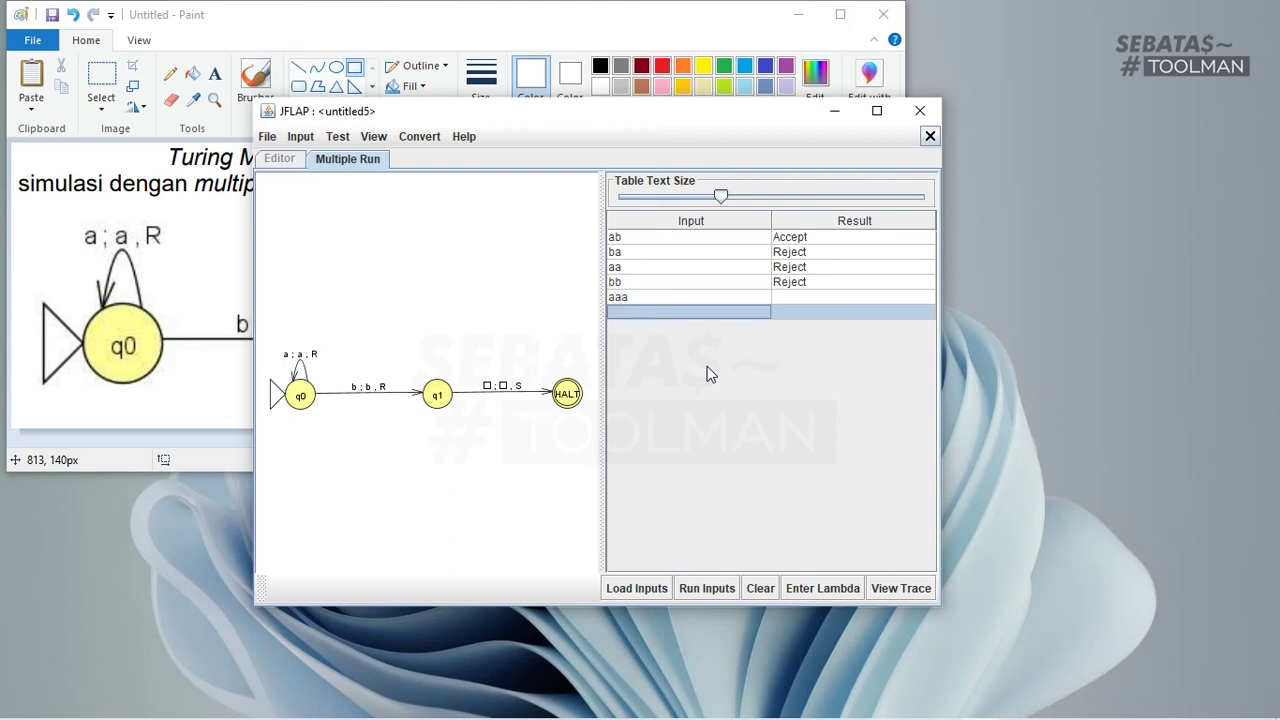
text(bbb)
key(Return)
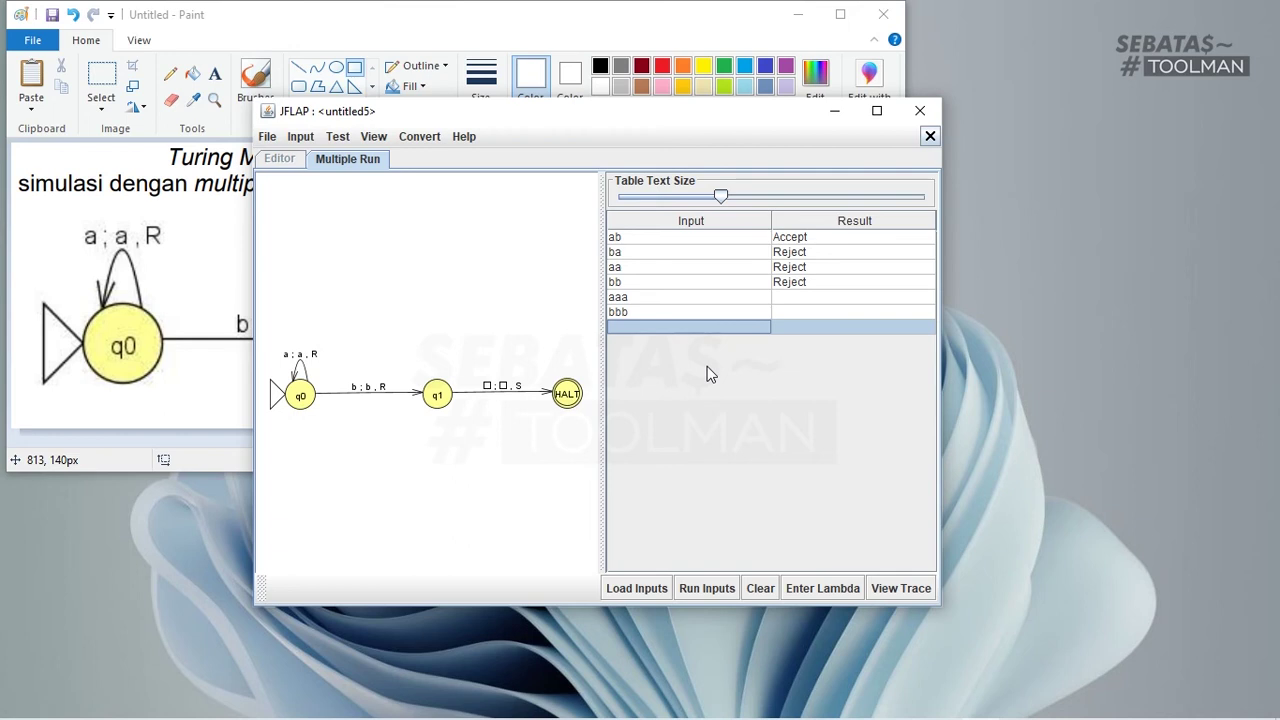
text(aab)
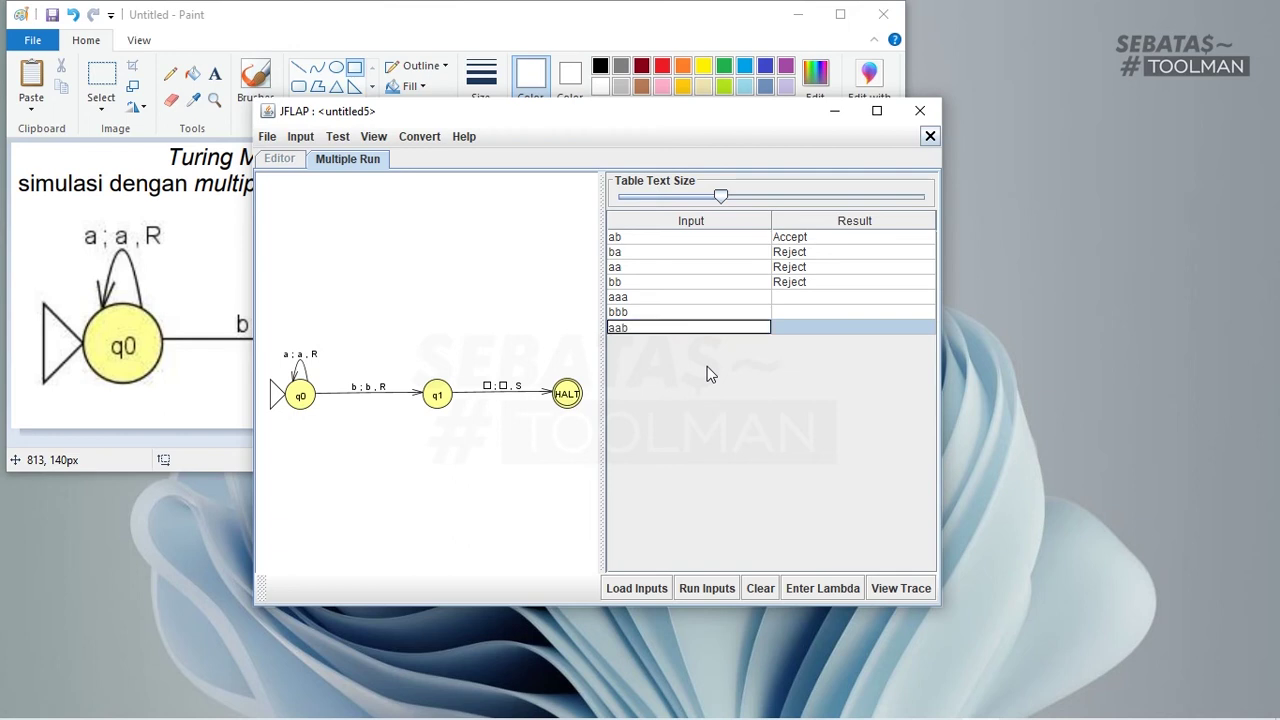
key(Return)
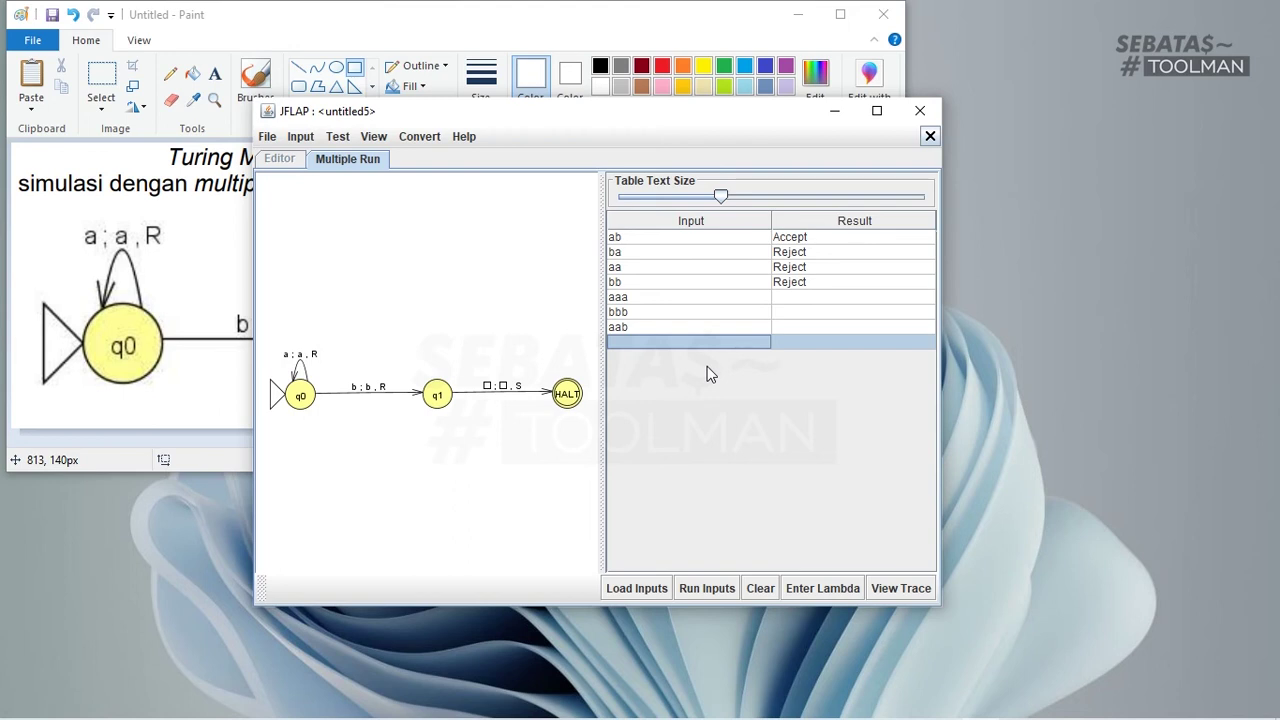
text(a)
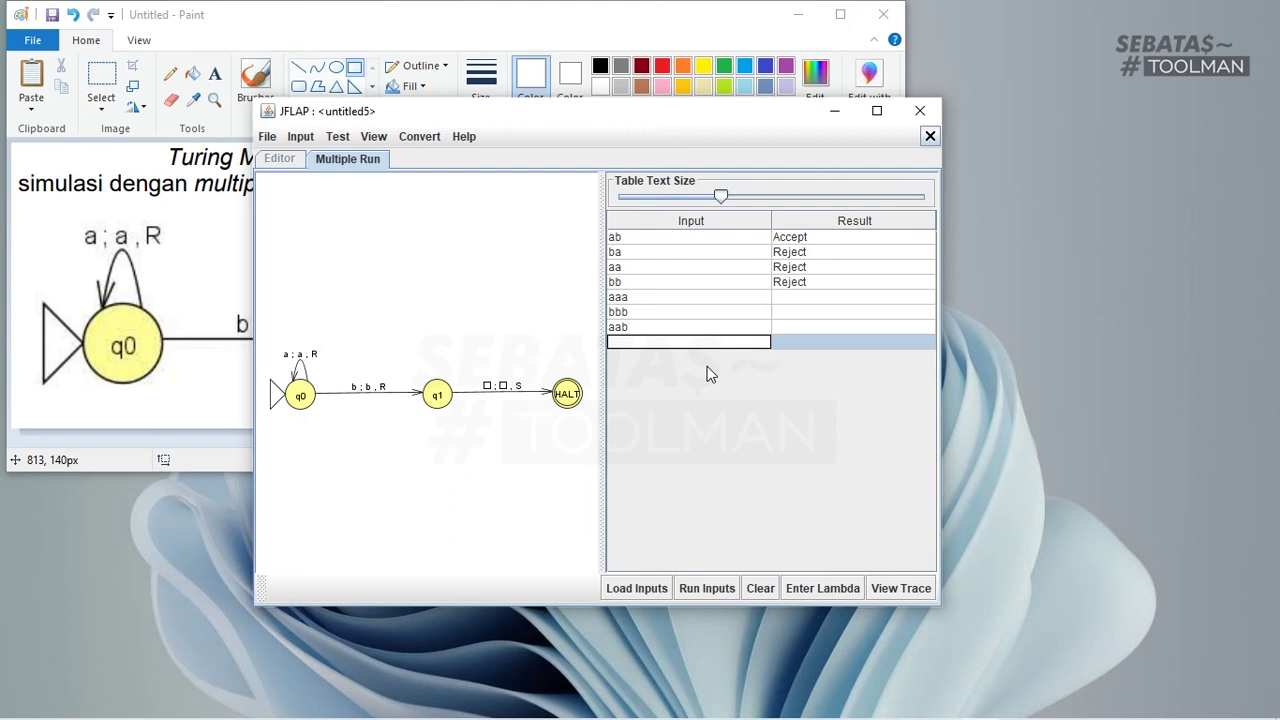
text(bb)
key(Return)
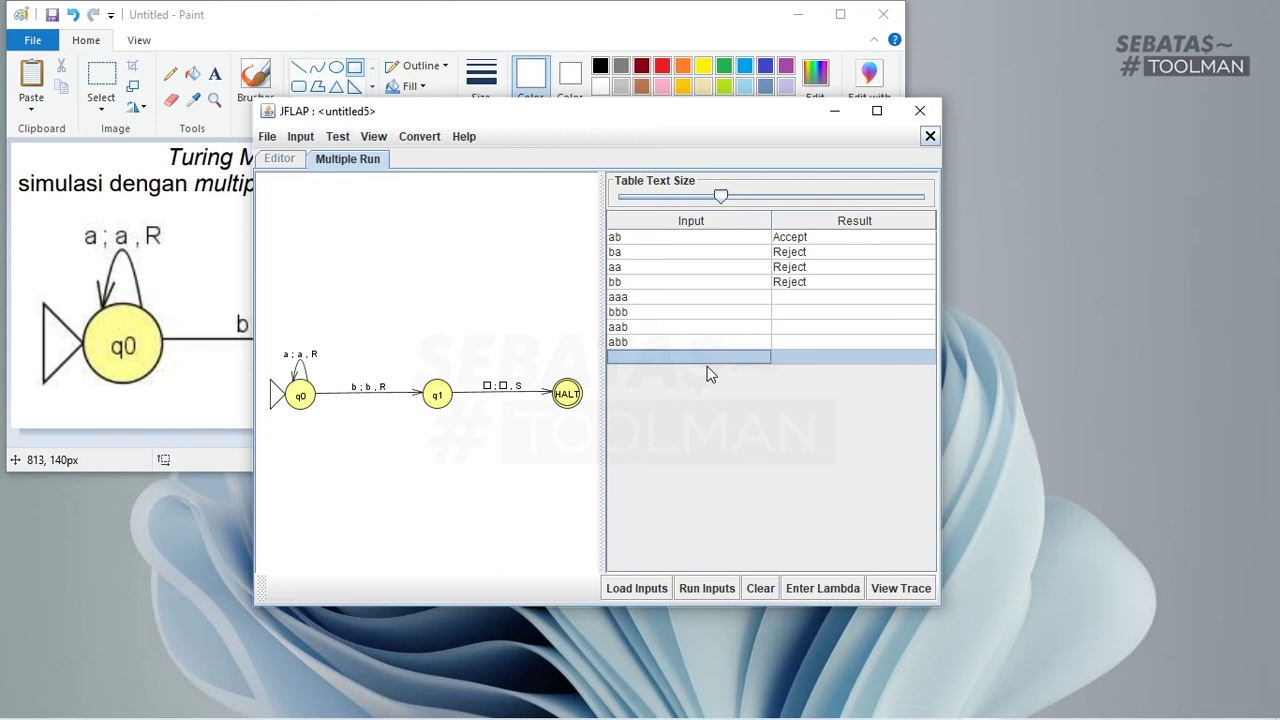
text(baa)
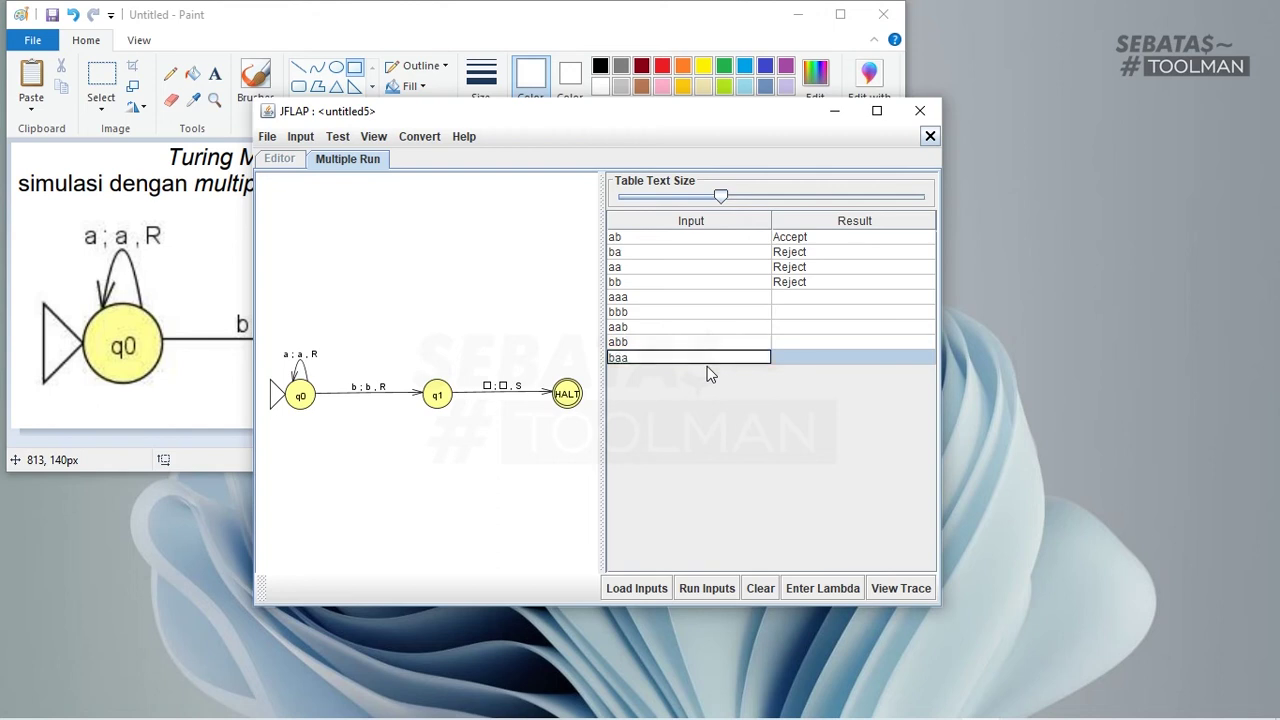
key(Return)
text(bba)
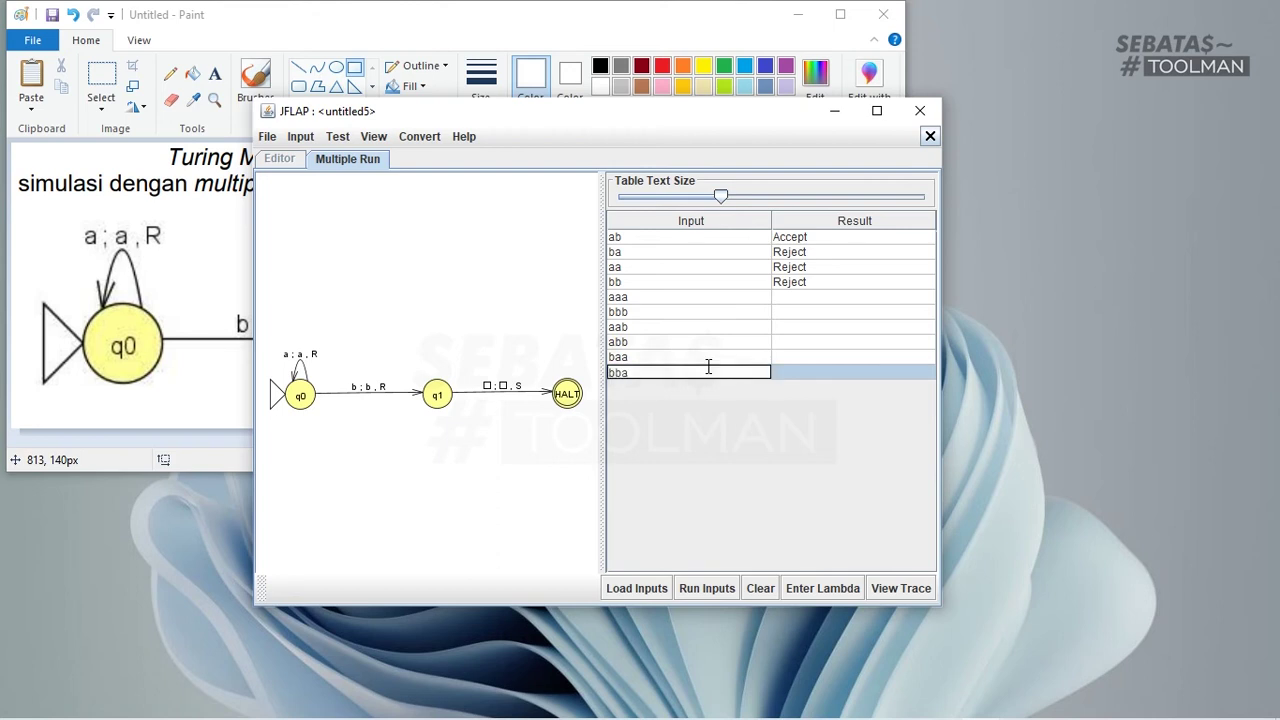
key(Return)
Run the simulation on all entered inputs, including the new three-letter strings.
click(660, 343)
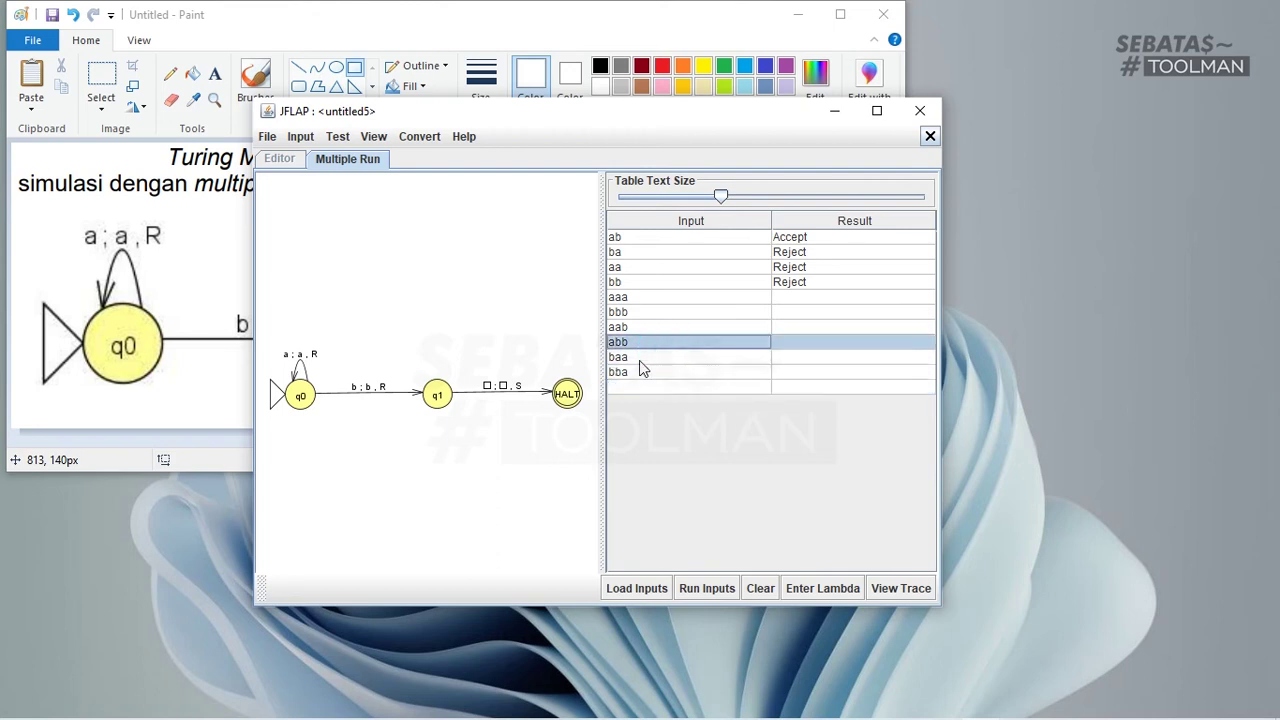
click(640, 360)
click(636, 388)
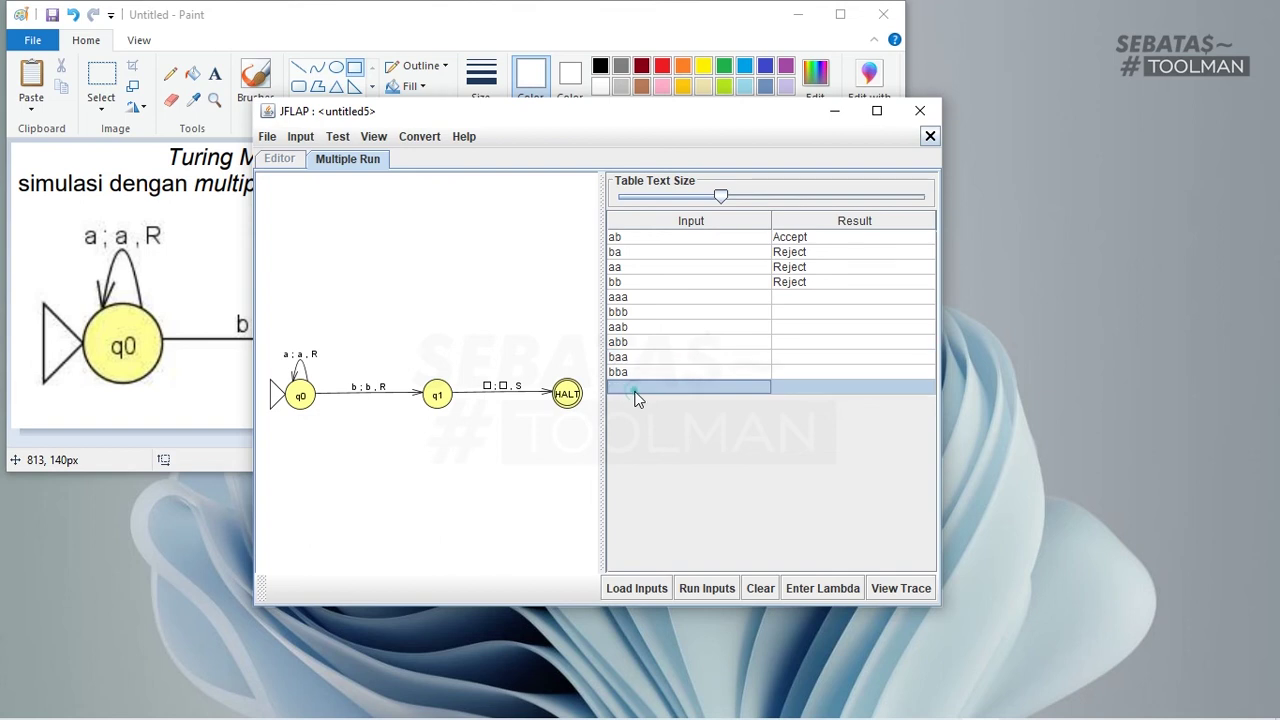
click(706, 589)
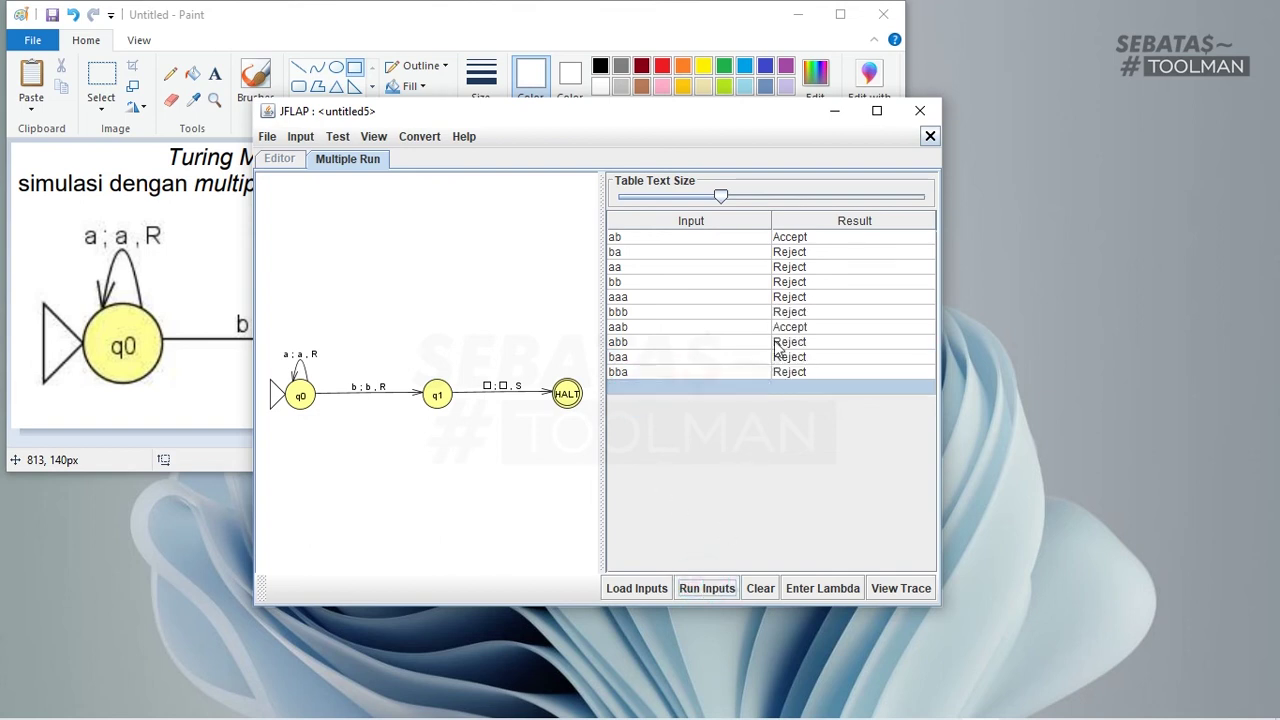
Examine the results of the three-letter strings, comparing aaa, aab, abb, baa and bba with the transitions of the machine.
click(803, 329)
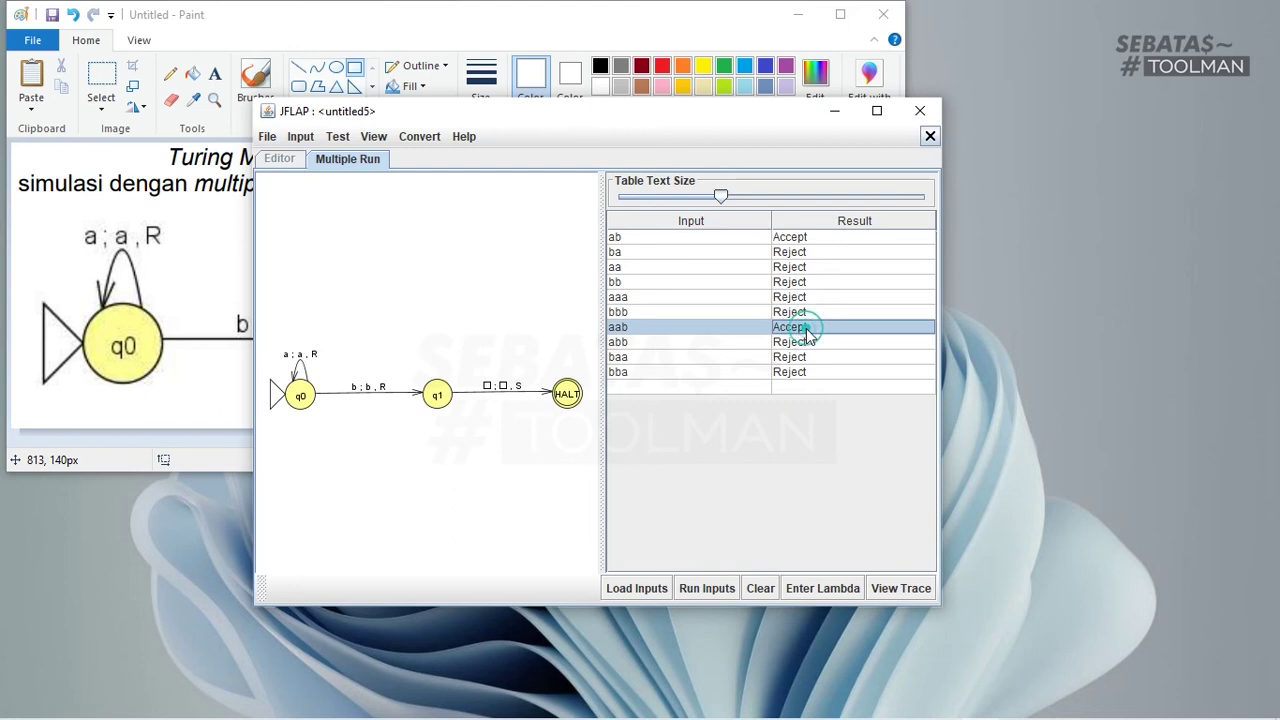
click(643, 301)
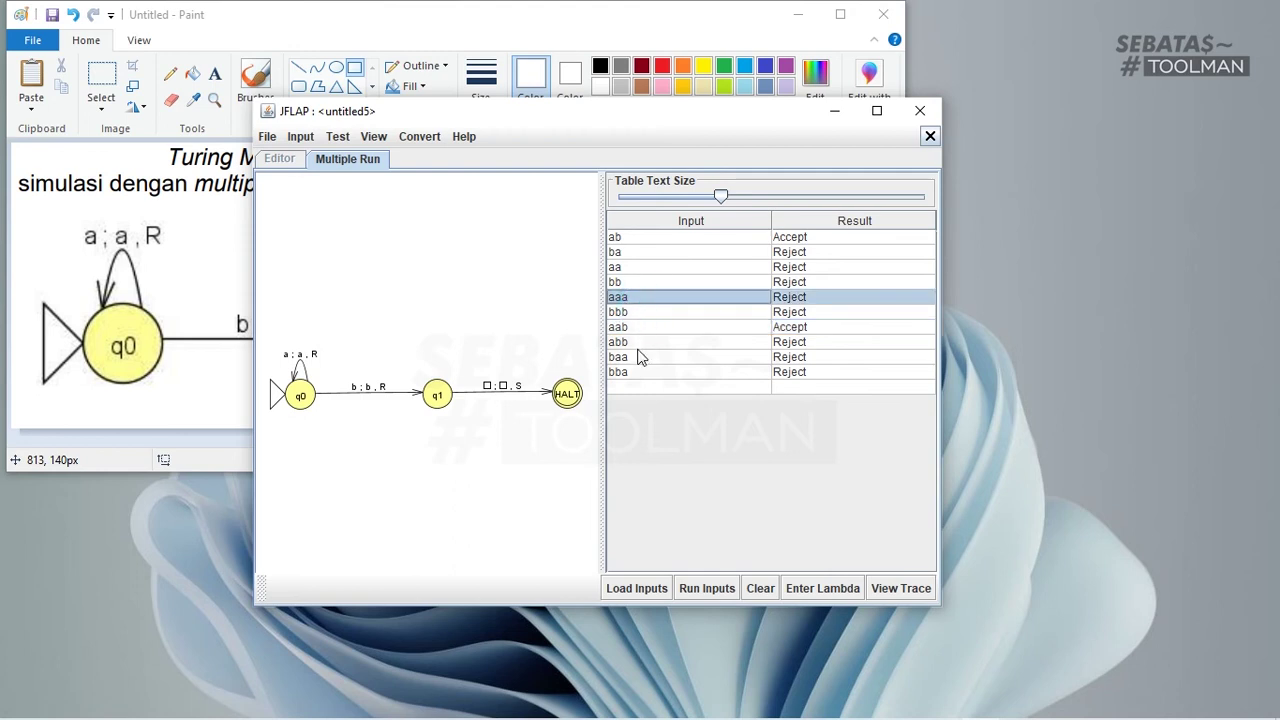
click(719, 373)
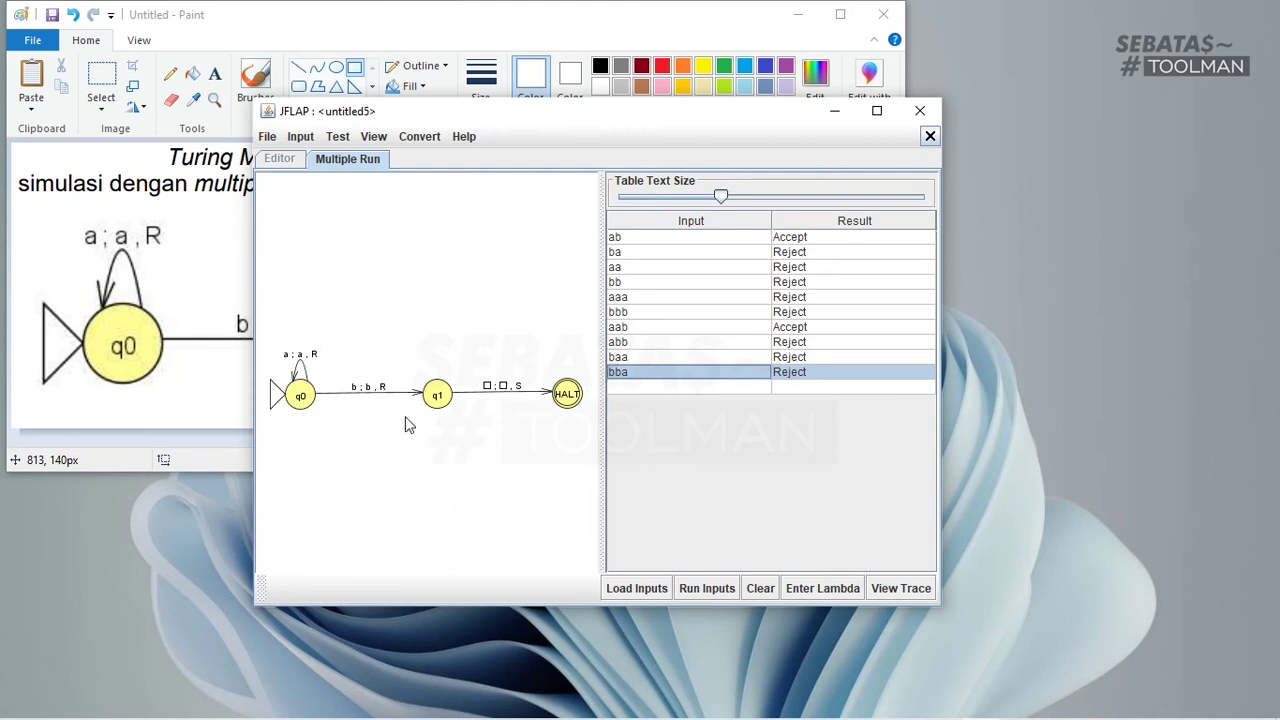
click(628, 328)
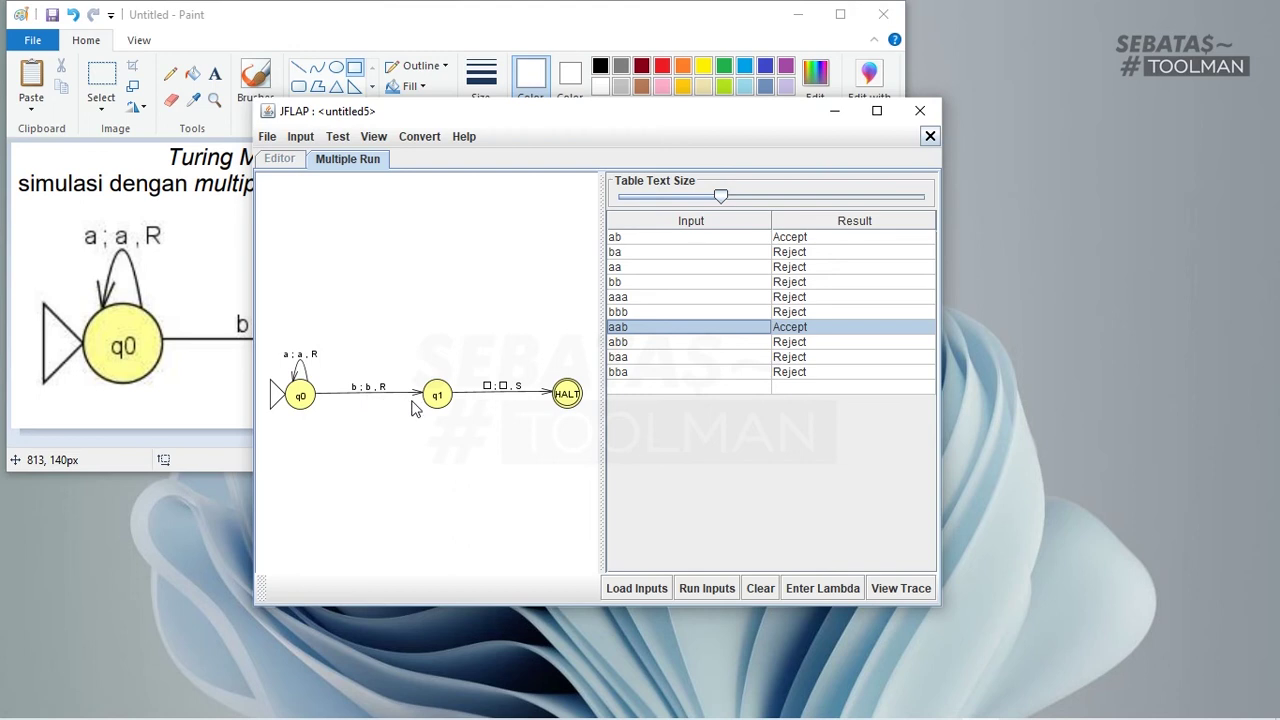
click(640, 370)
click(633, 357)
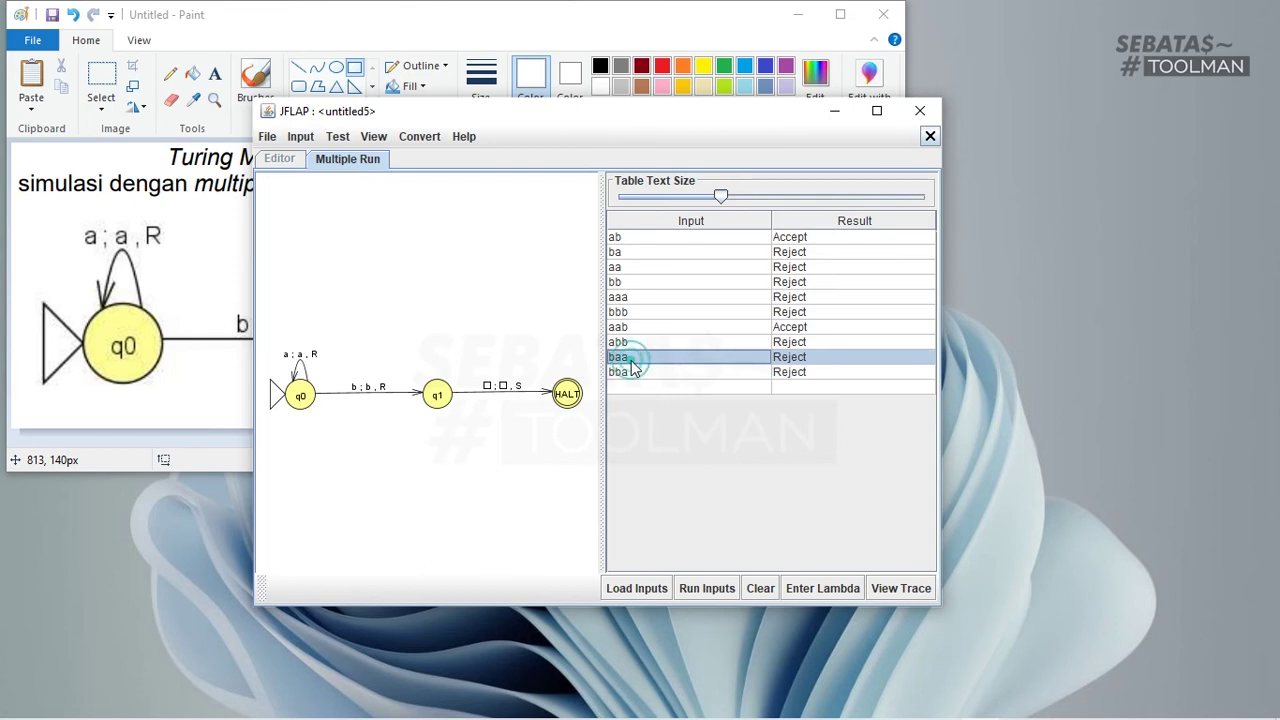
click(633, 373)
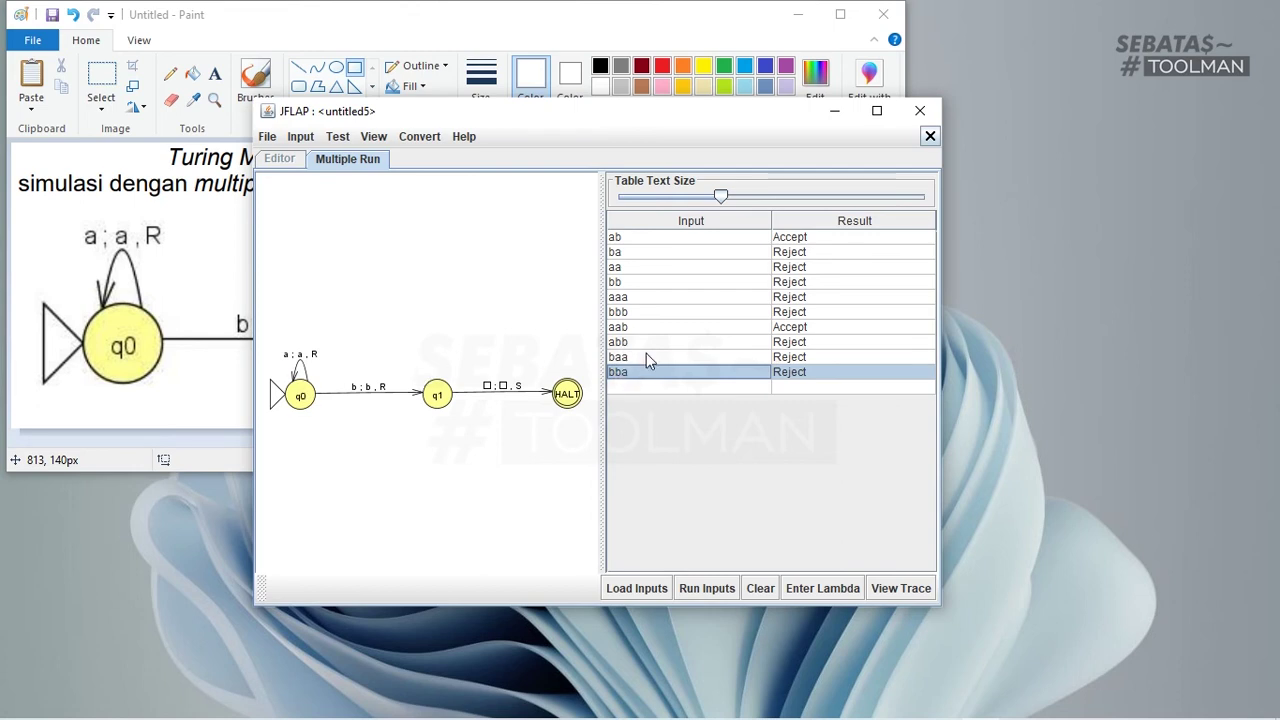
click(646, 354)
click(643, 344)
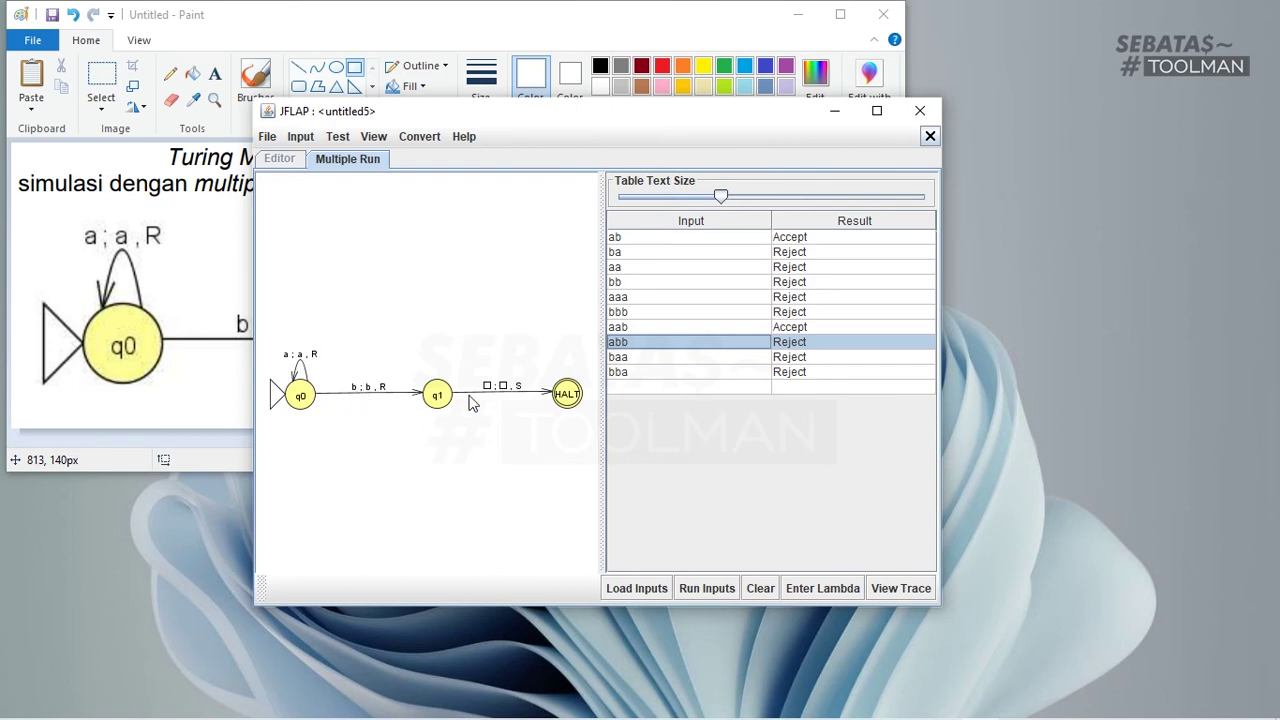
click(799, 327)
click(800, 340)
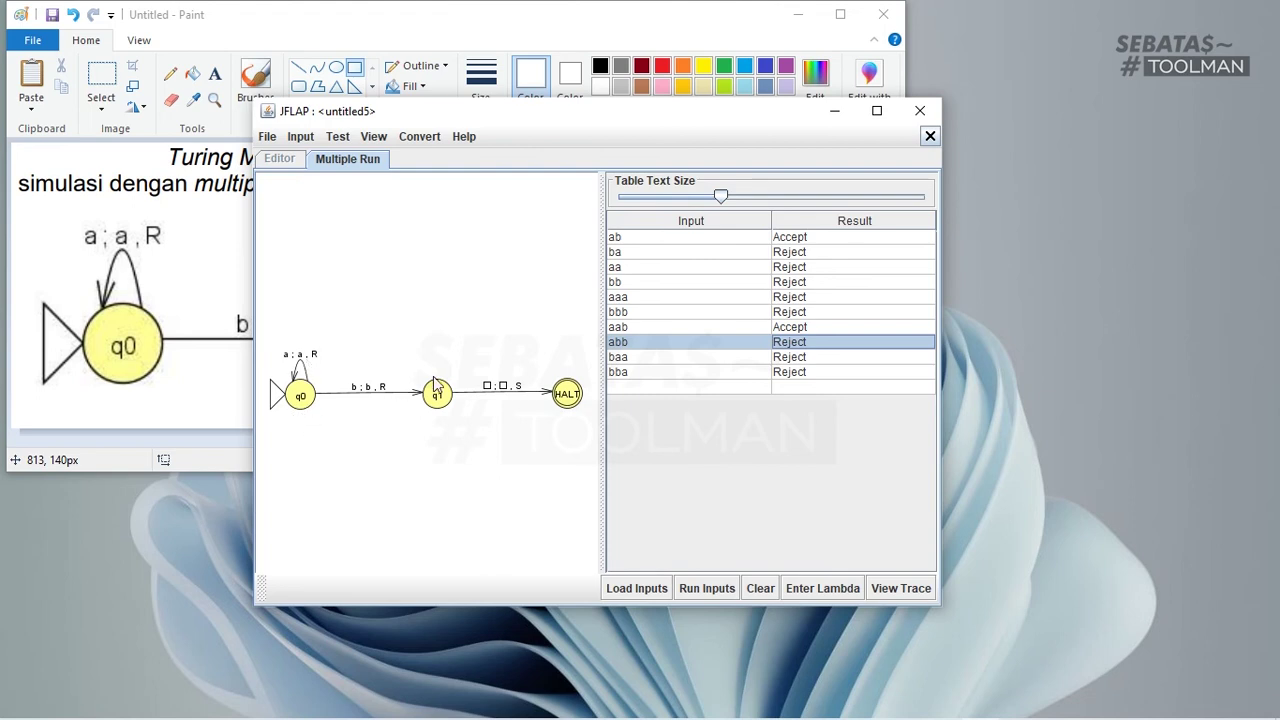
Add the four-letter test strings aaaa, aaab, aabb and abbb as new rows in the input table and run all inputs.
click(637, 387)
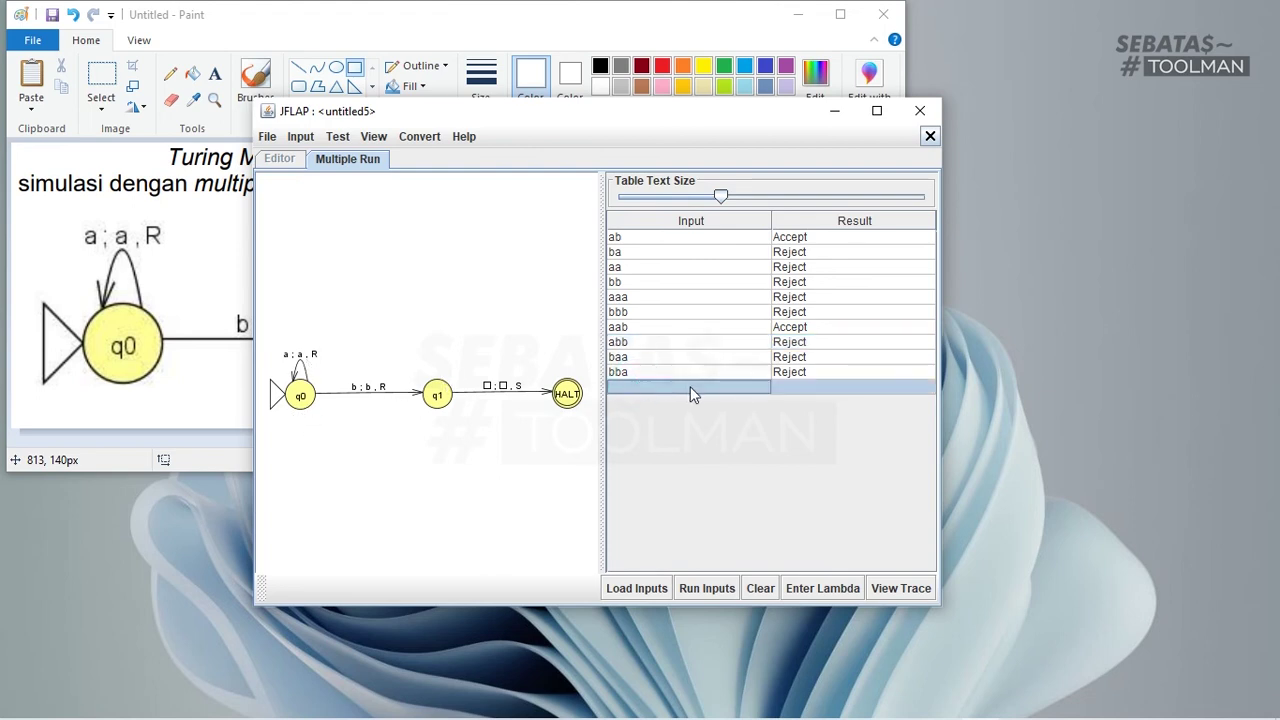
drag(614, 119, 662, 109)
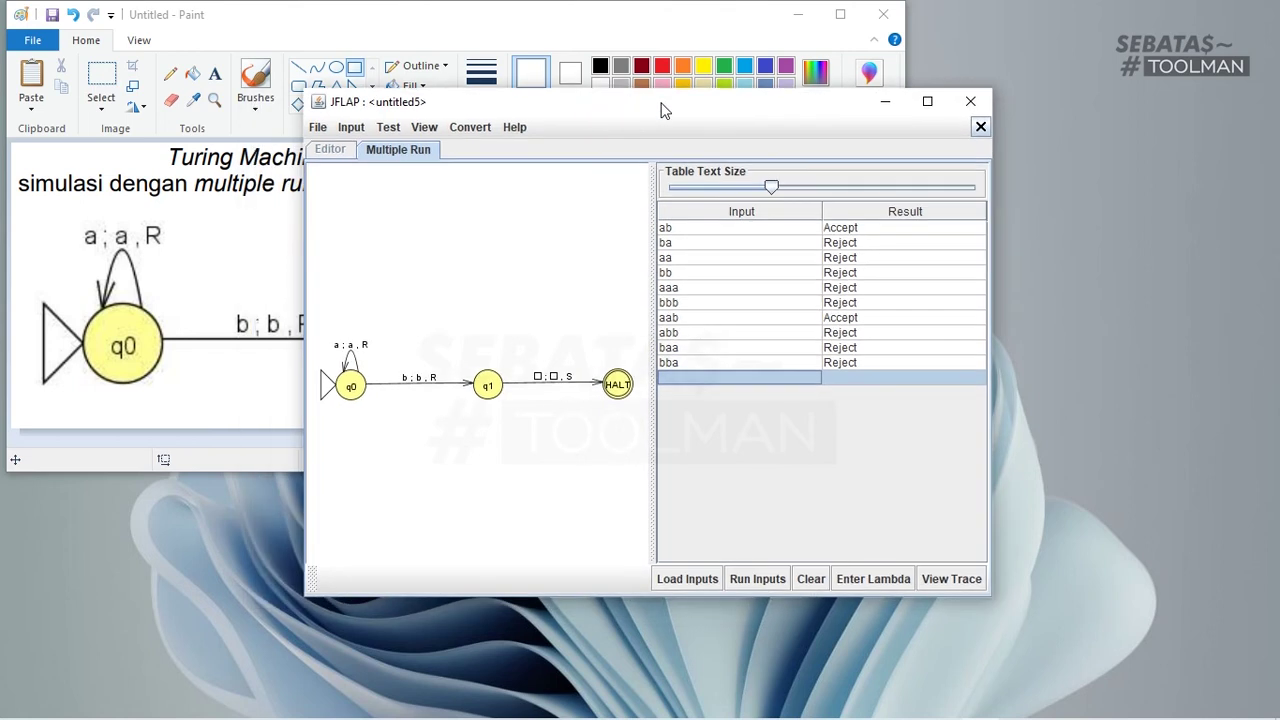
click(685, 317)
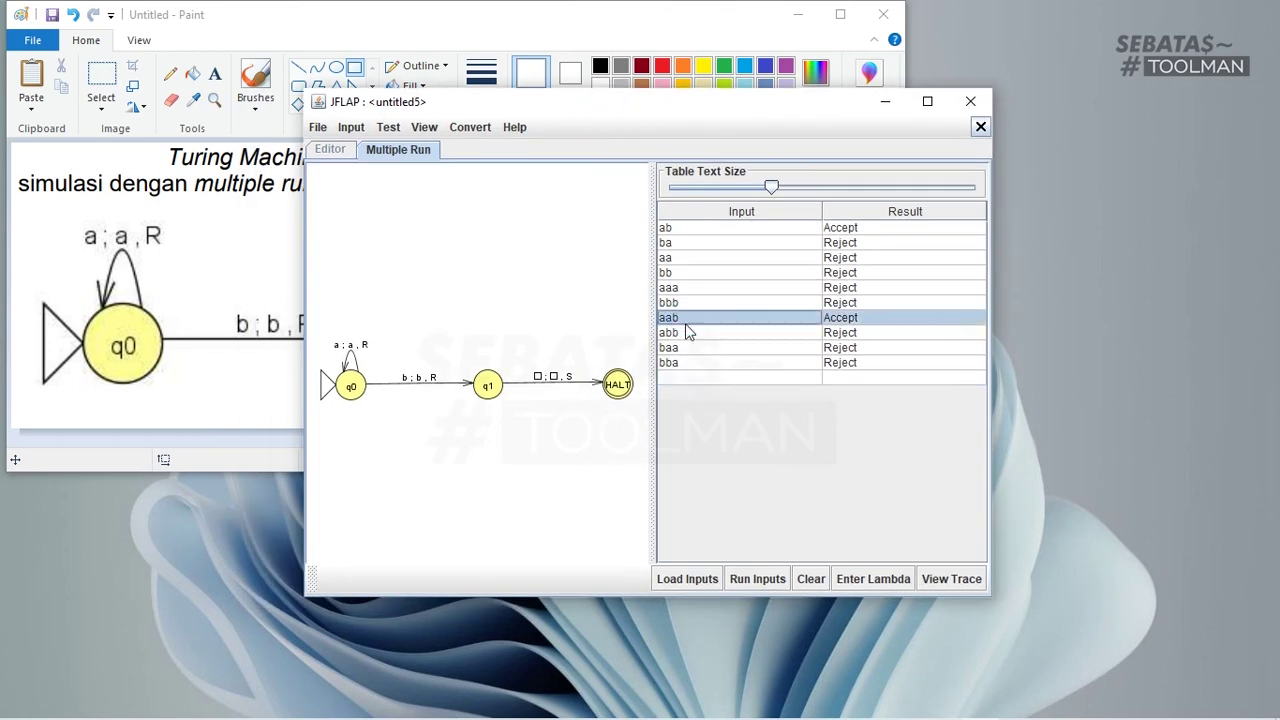
click(698, 380)
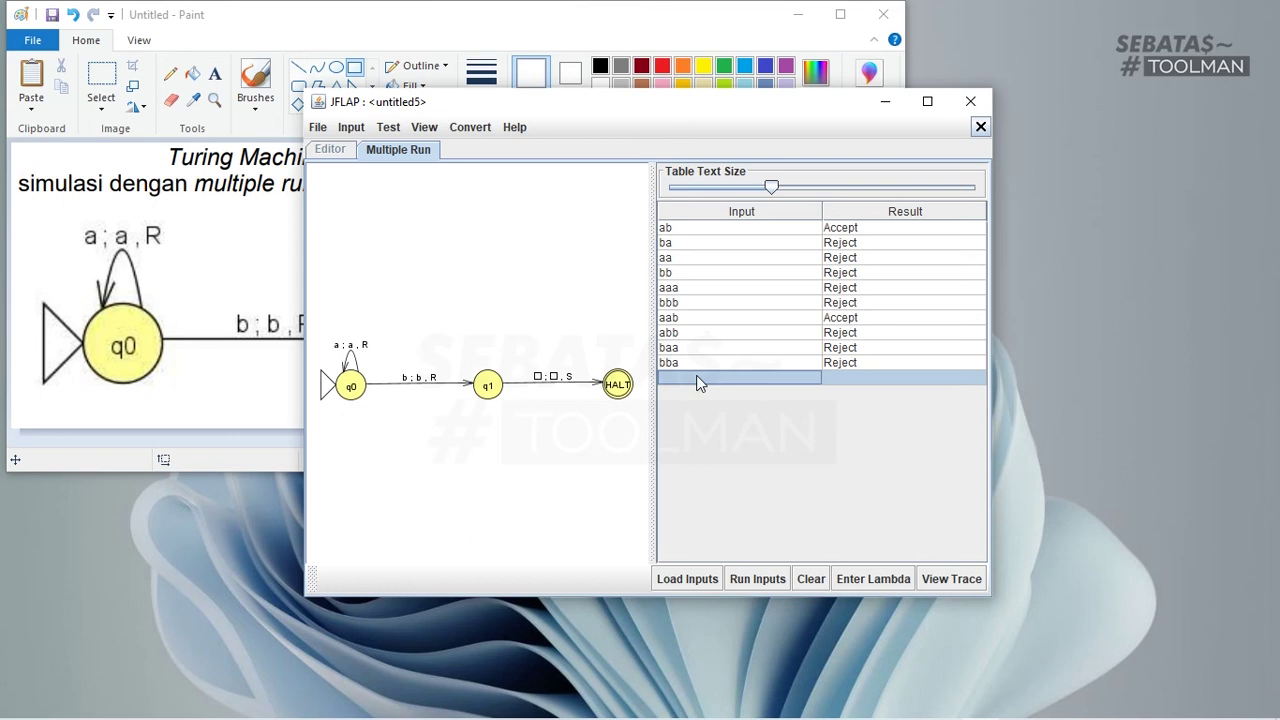
text(aaaa)
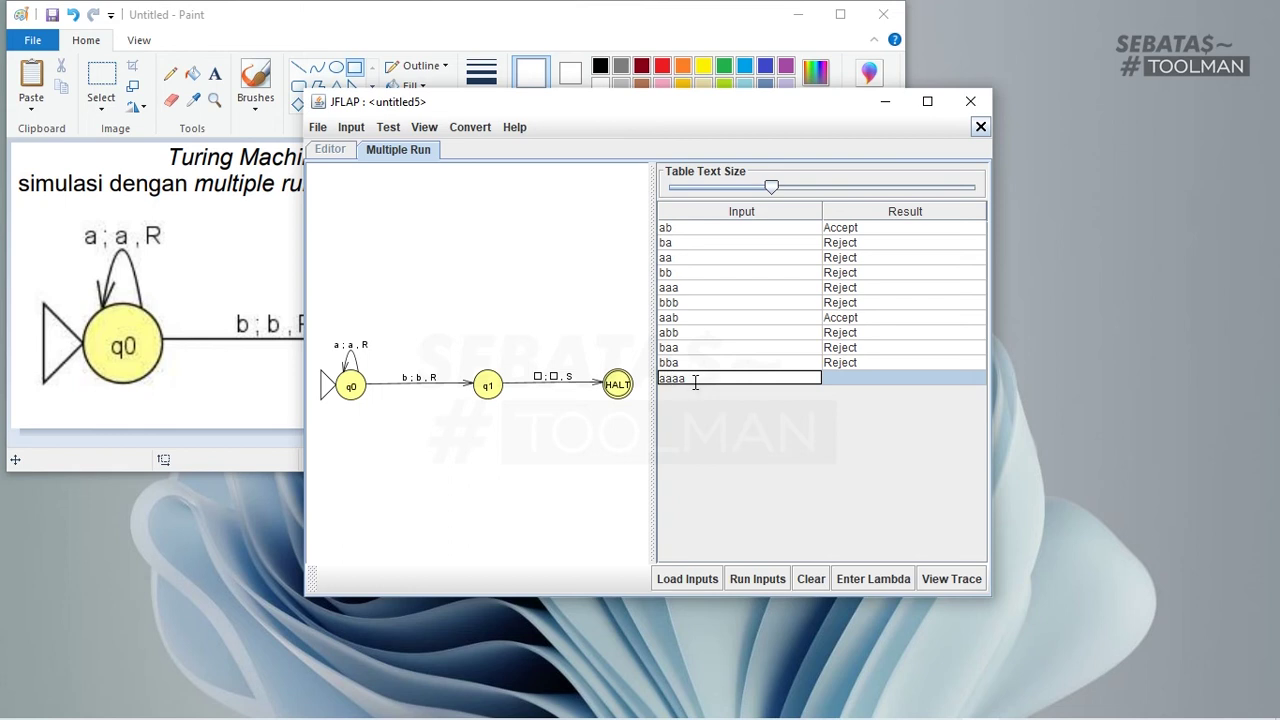
key(Return)
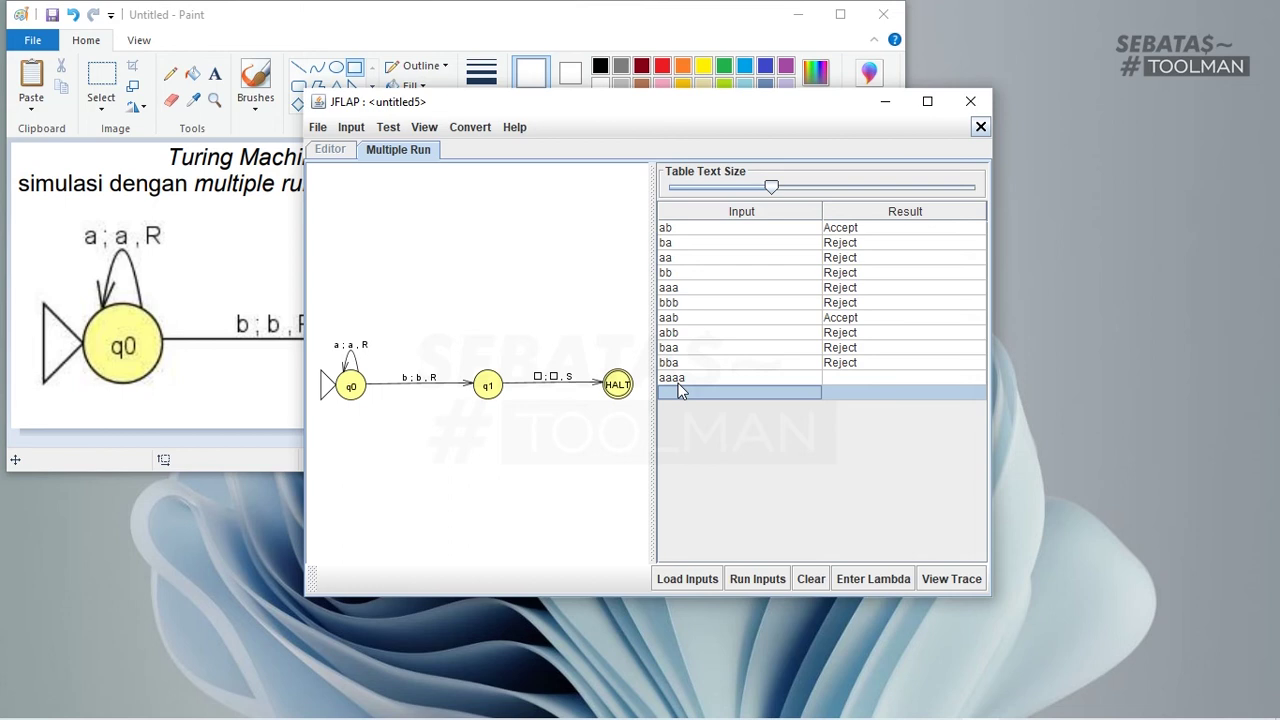
text(aa)
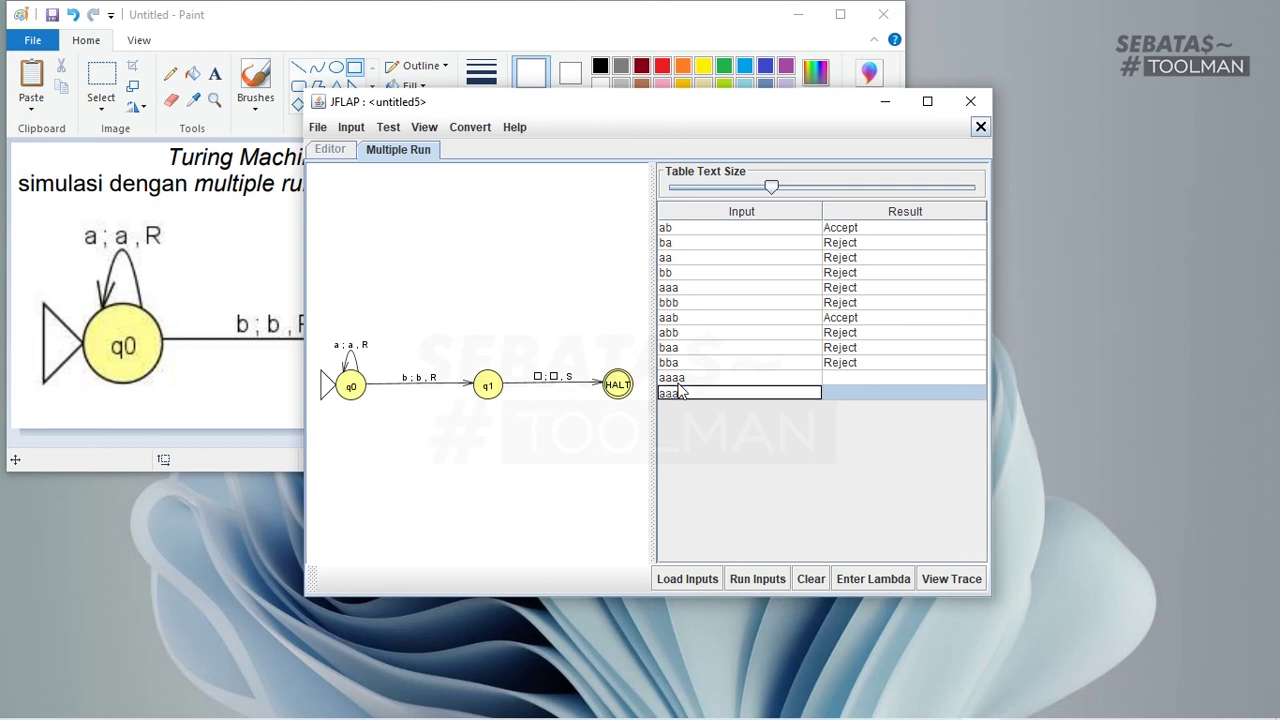
text(a)
key(Return)
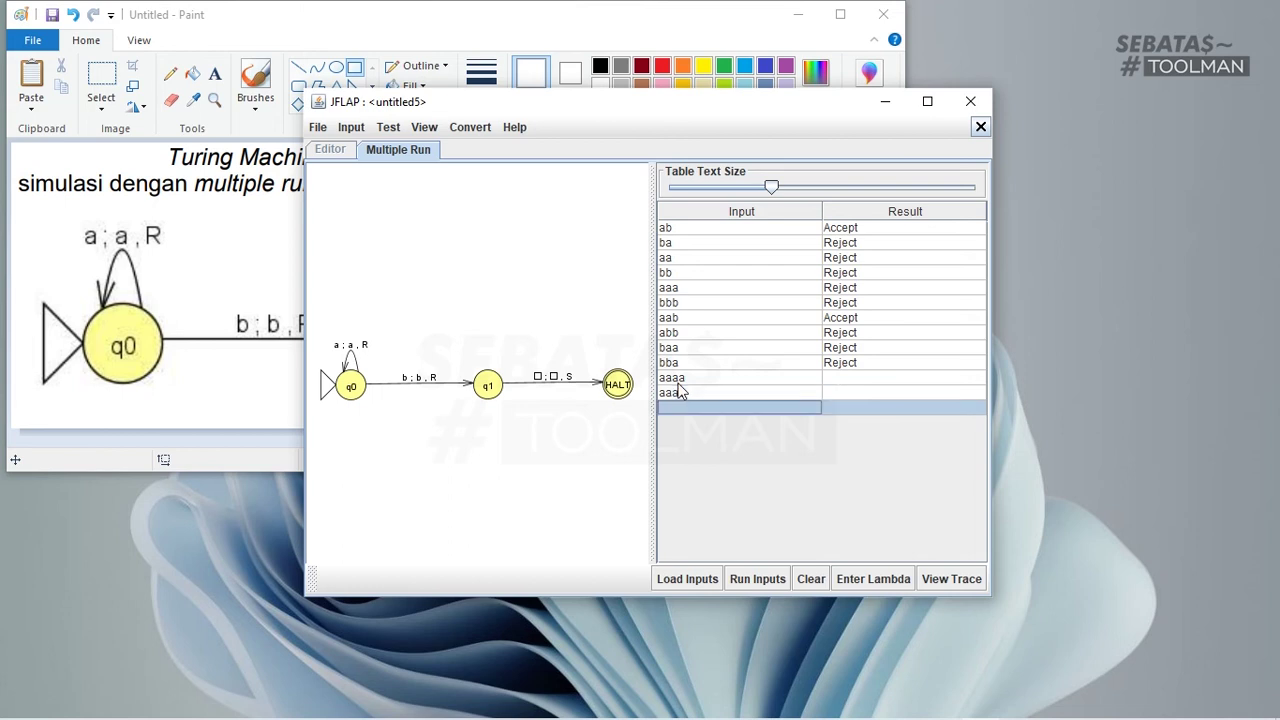
text(aabb)
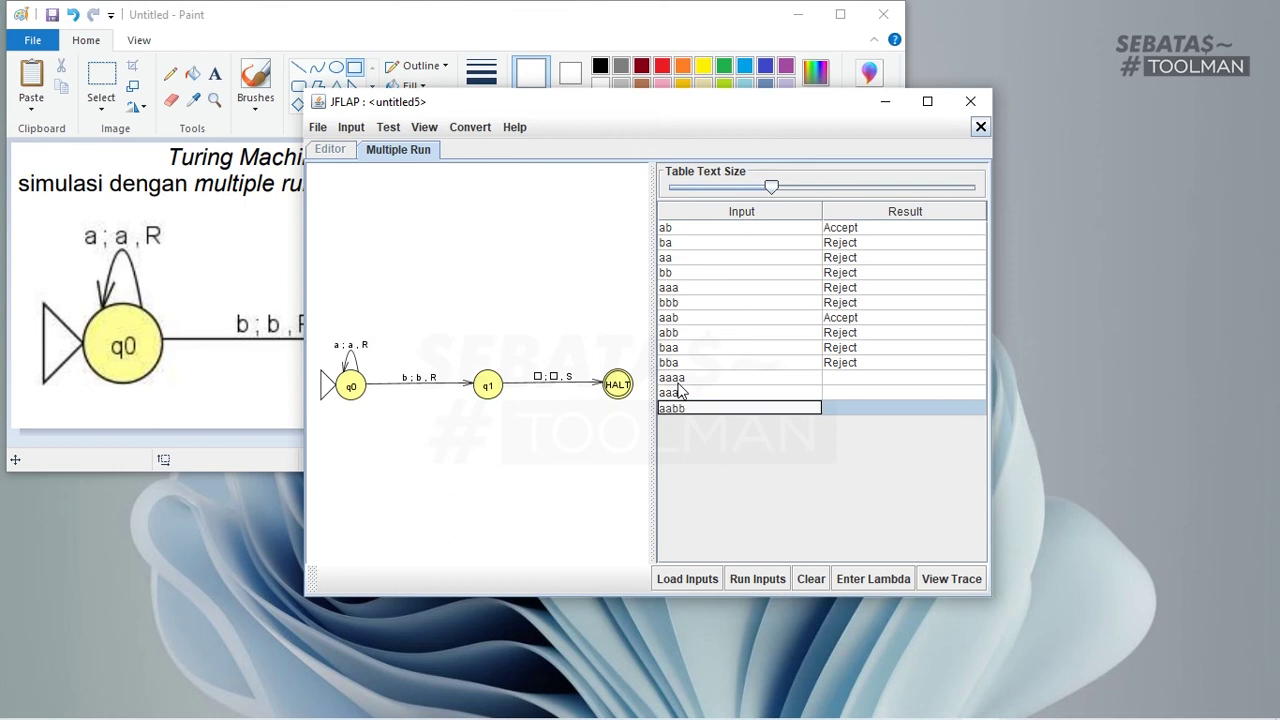
key(Return)
text(abbb)
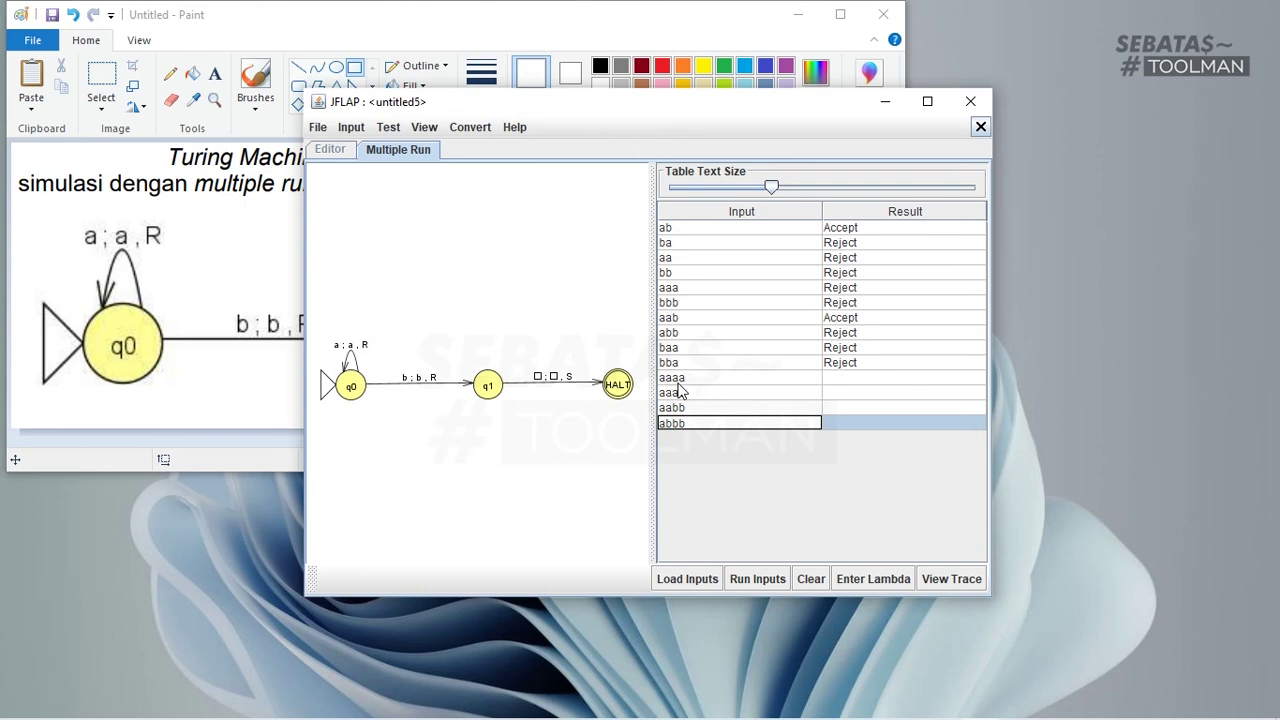
key(Return)
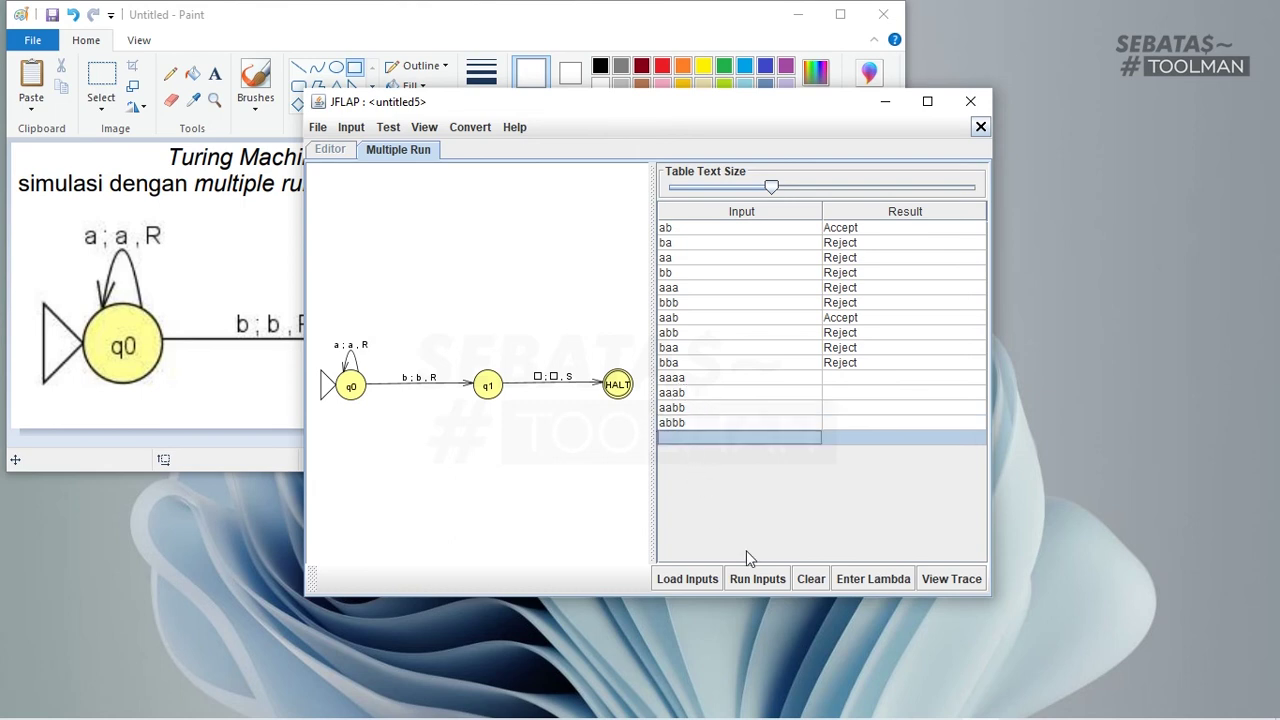
click(755, 580)
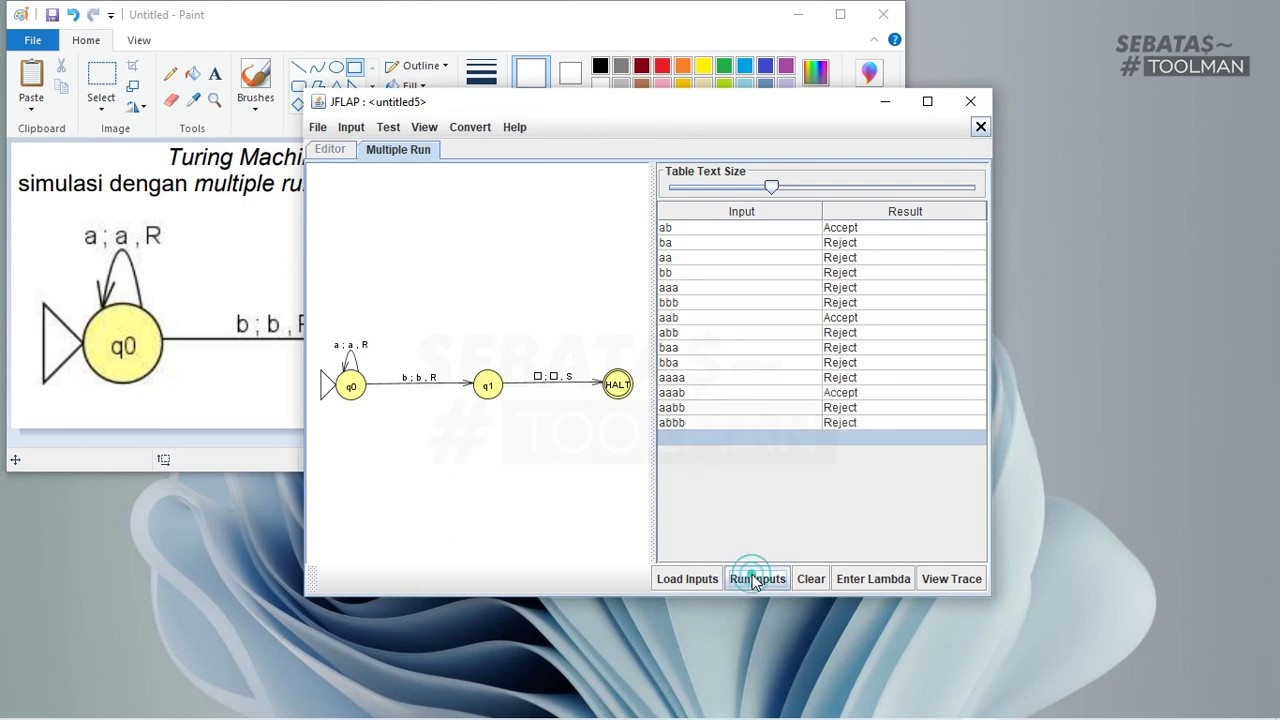
Examine the results of the four-letter strings aaaa, aaab, aabb and abbb, comparing them with ab and the machine's transitions.
click(858, 396)
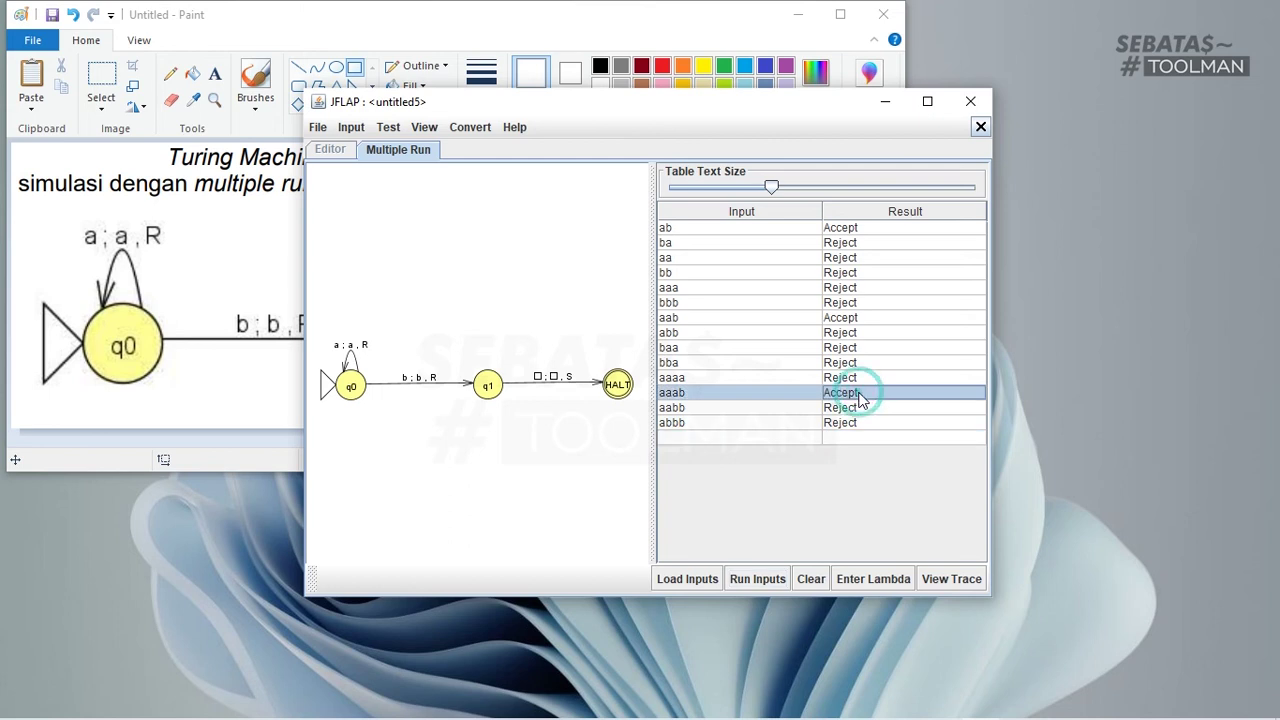
click(760, 376)
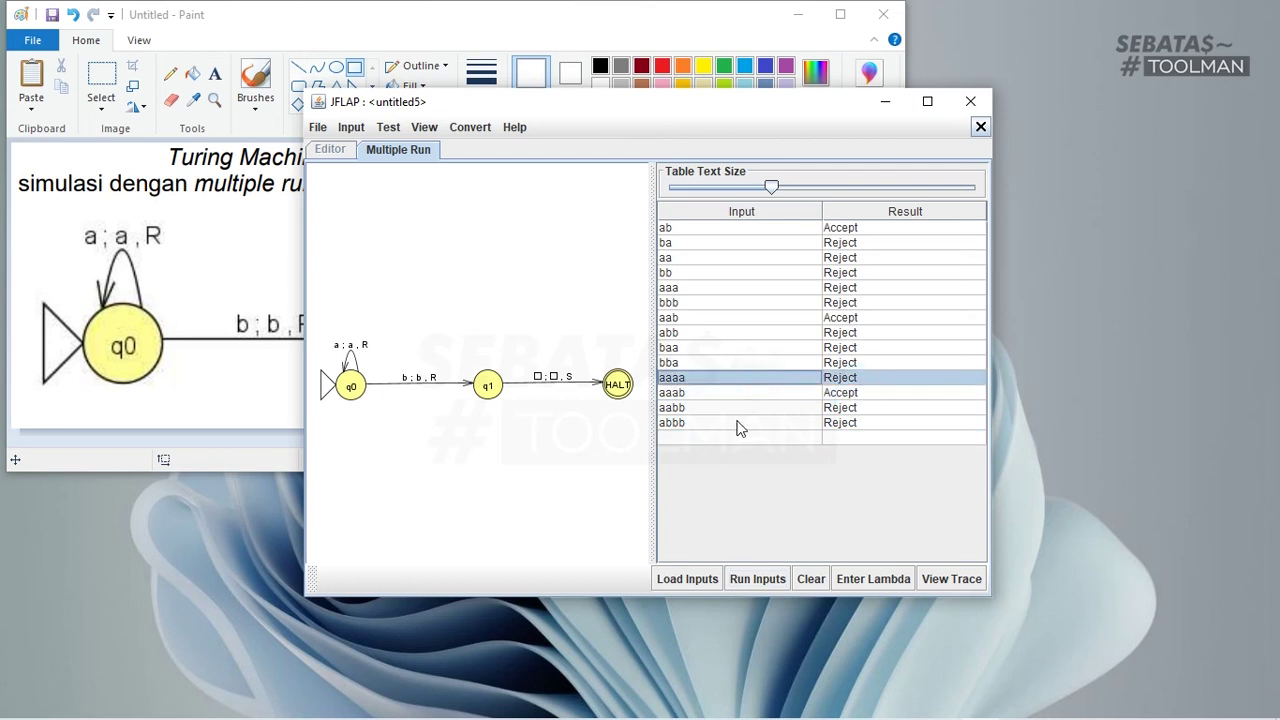
click(738, 424)
click(726, 380)
click(717, 394)
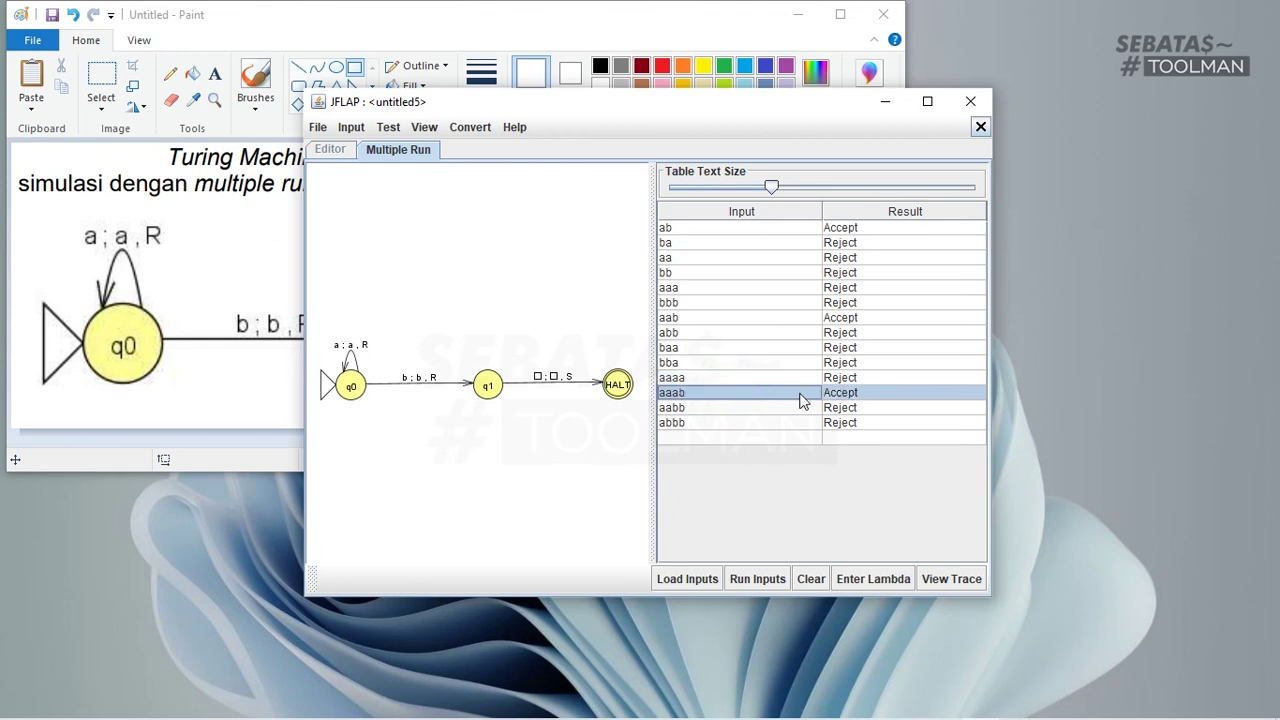
click(856, 398)
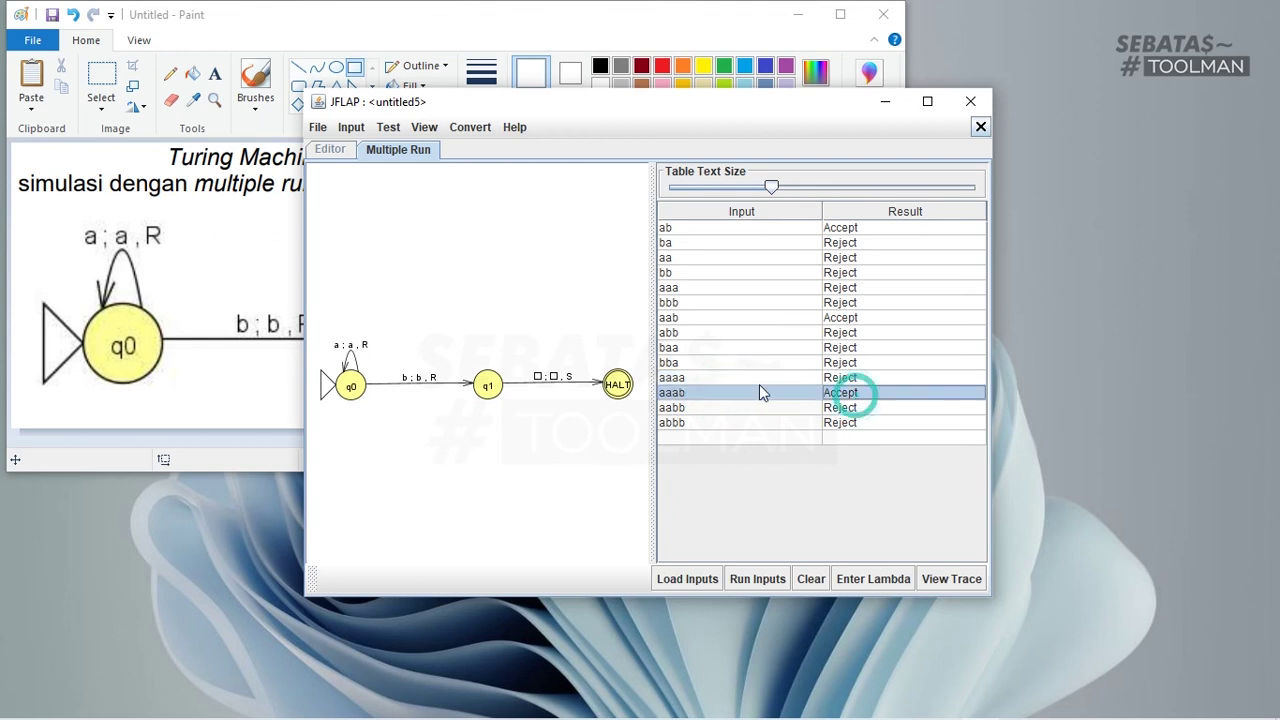
click(700, 379)
click(695, 426)
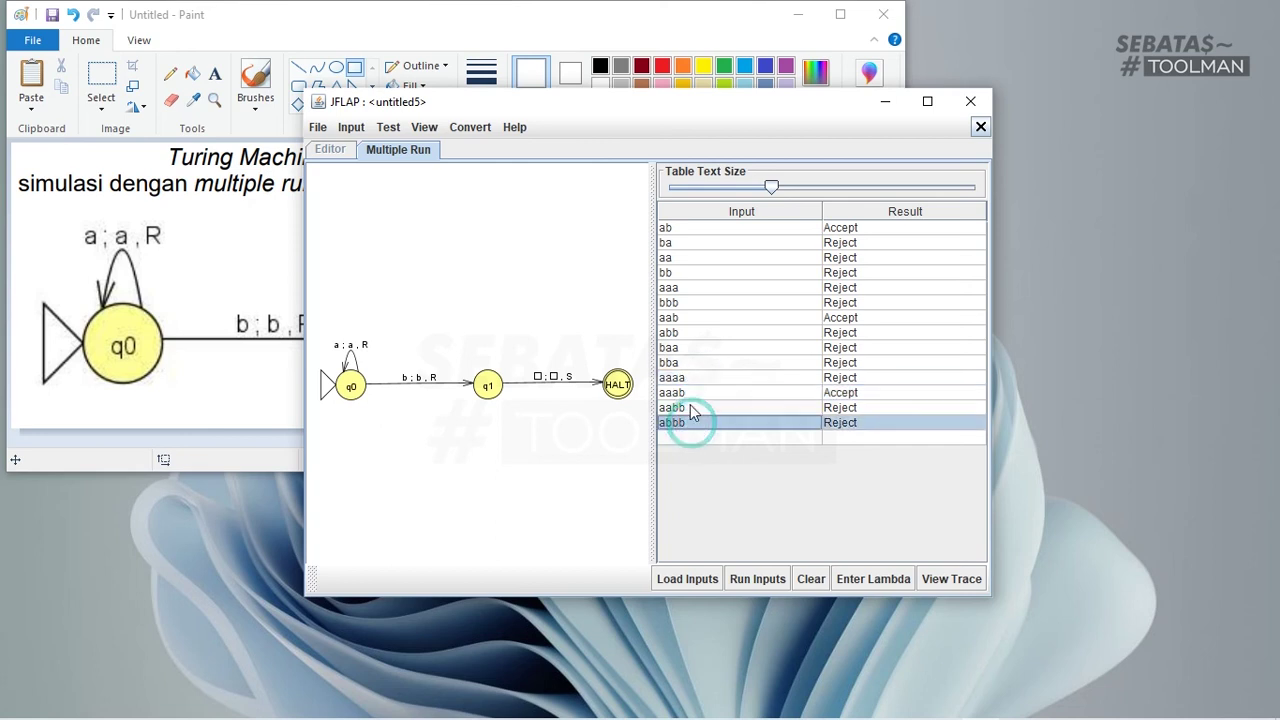
click(684, 378)
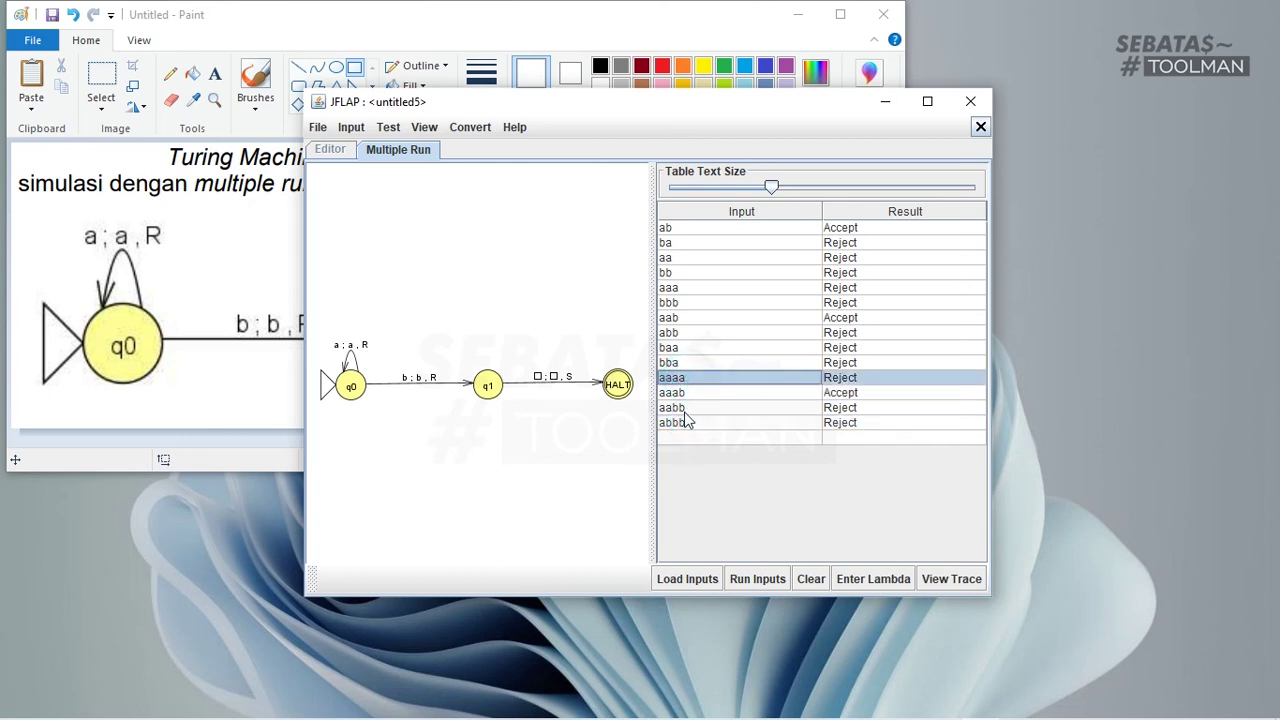
click(685, 408)
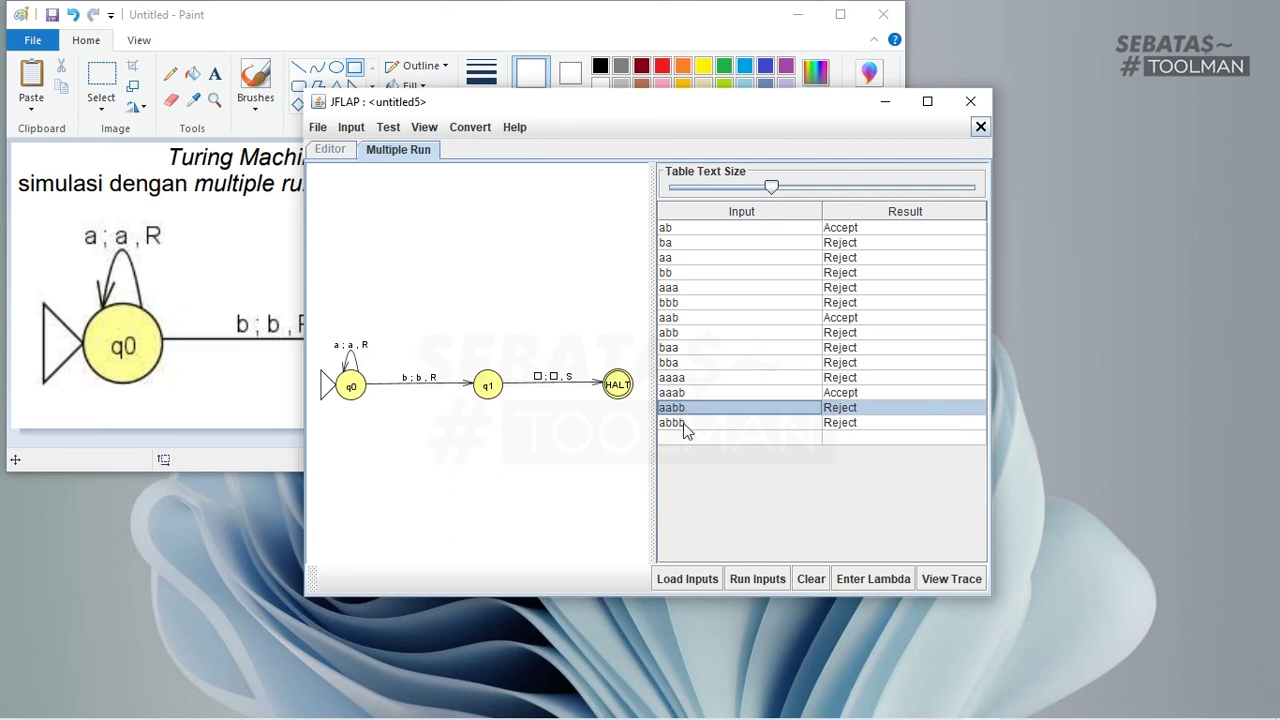
click(686, 426)
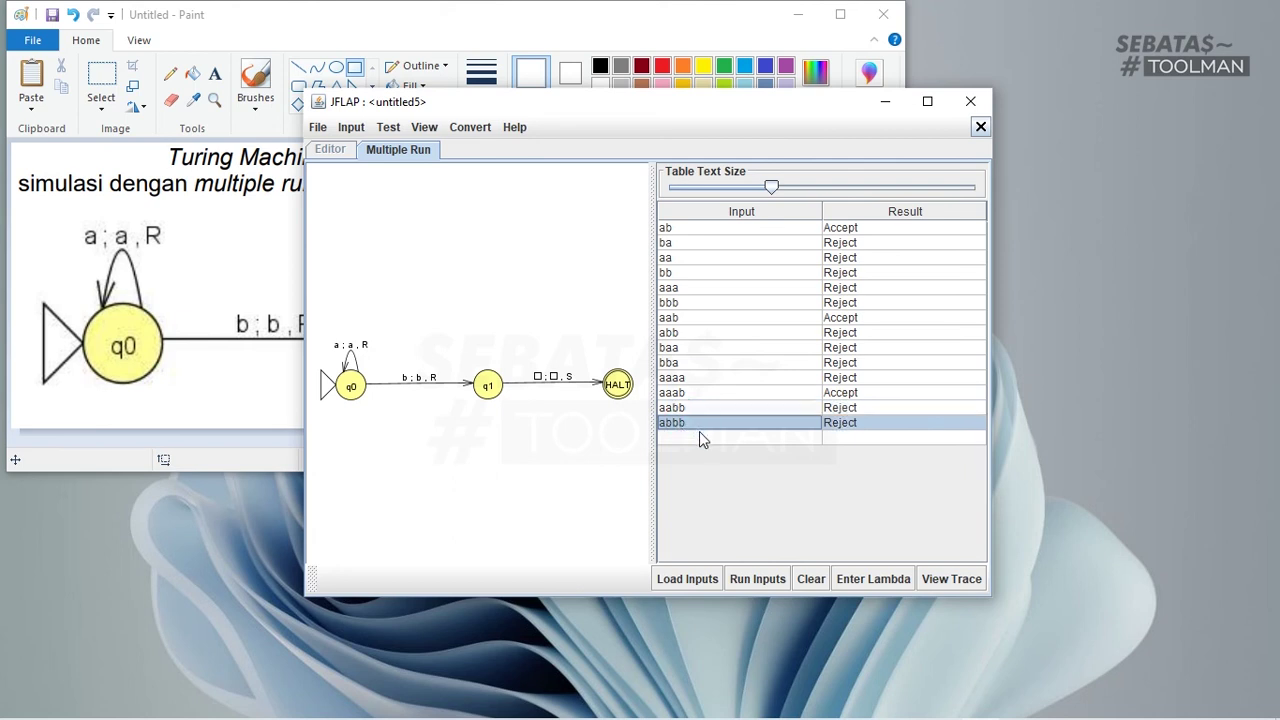
click(700, 436)
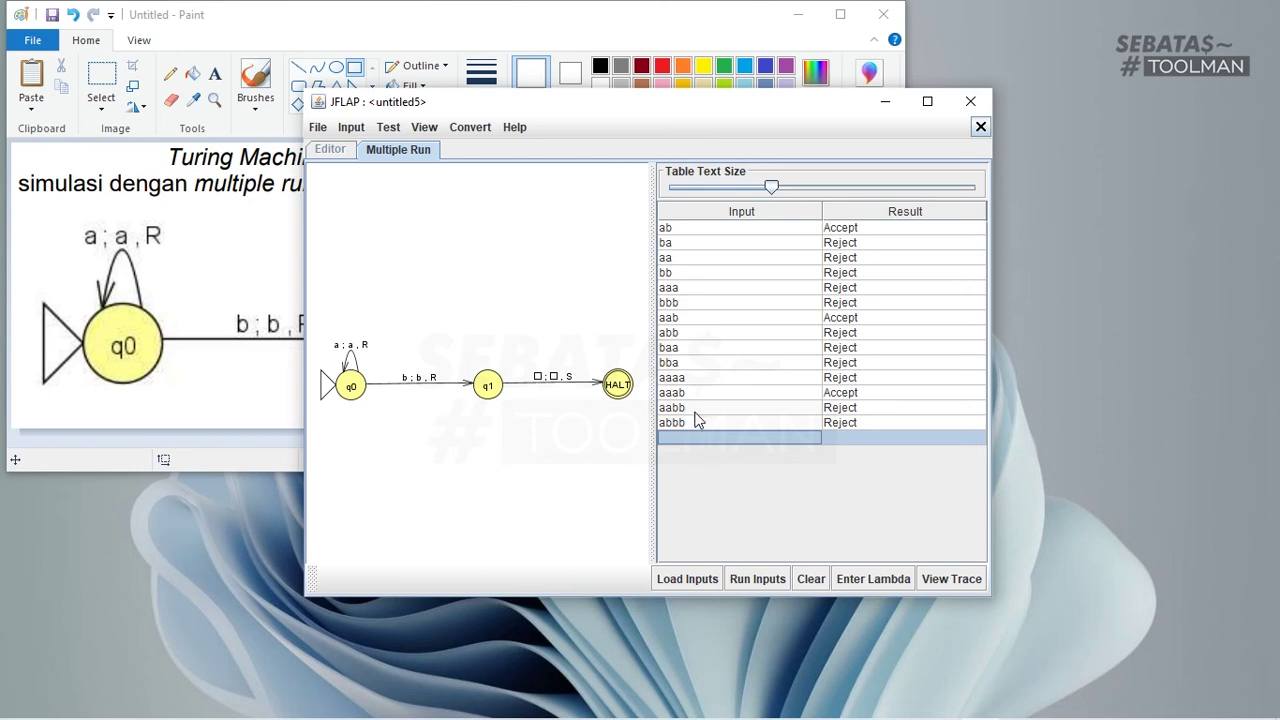
click(697, 425)
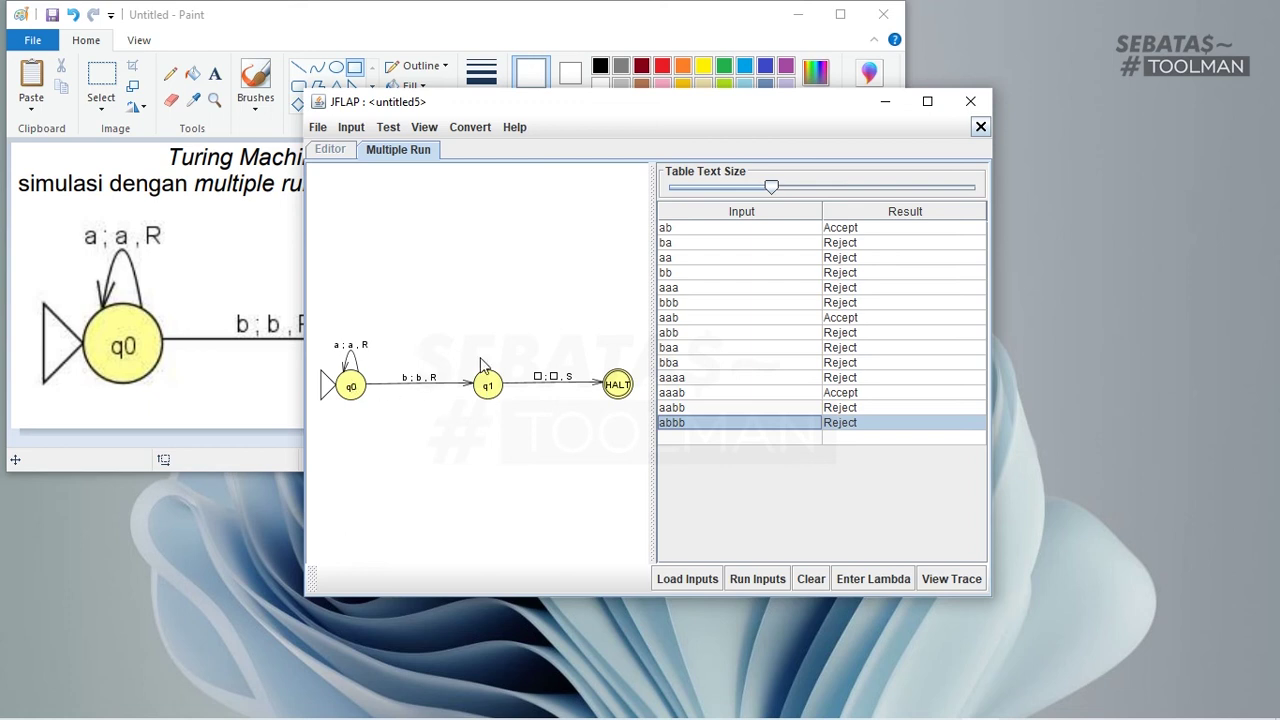
click(879, 230)
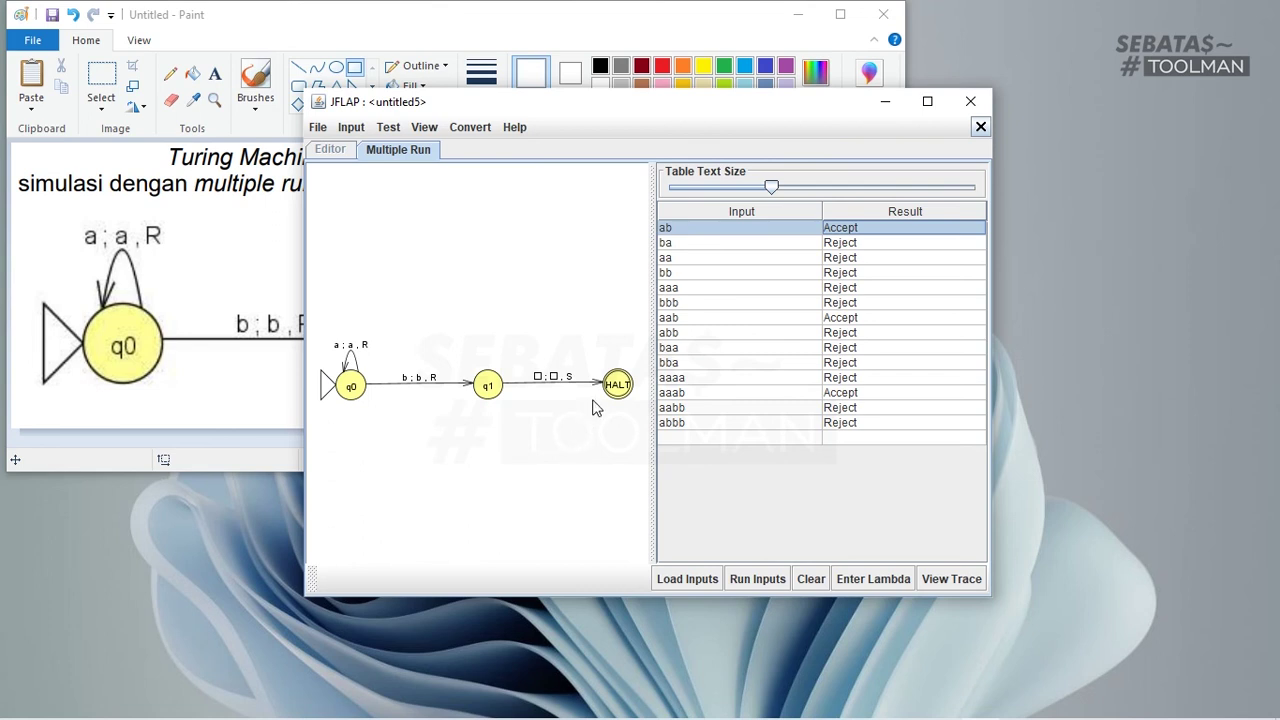
click(731, 380)
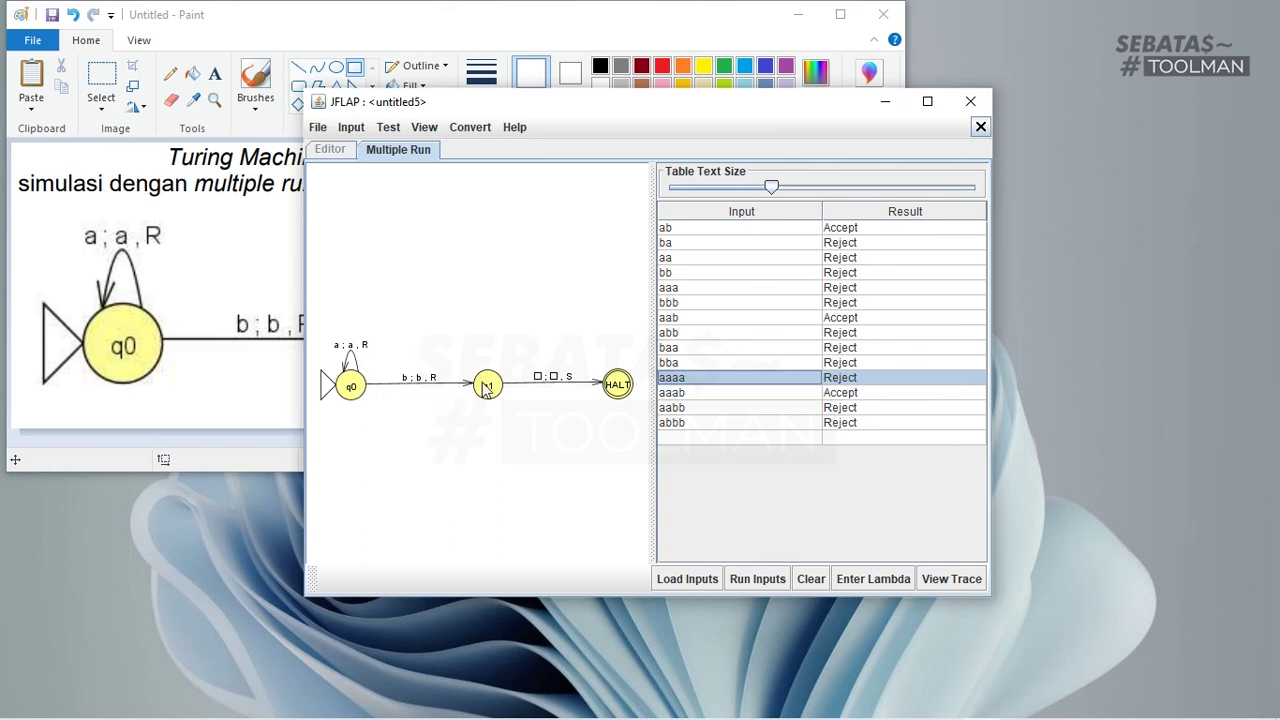
click(698, 397)
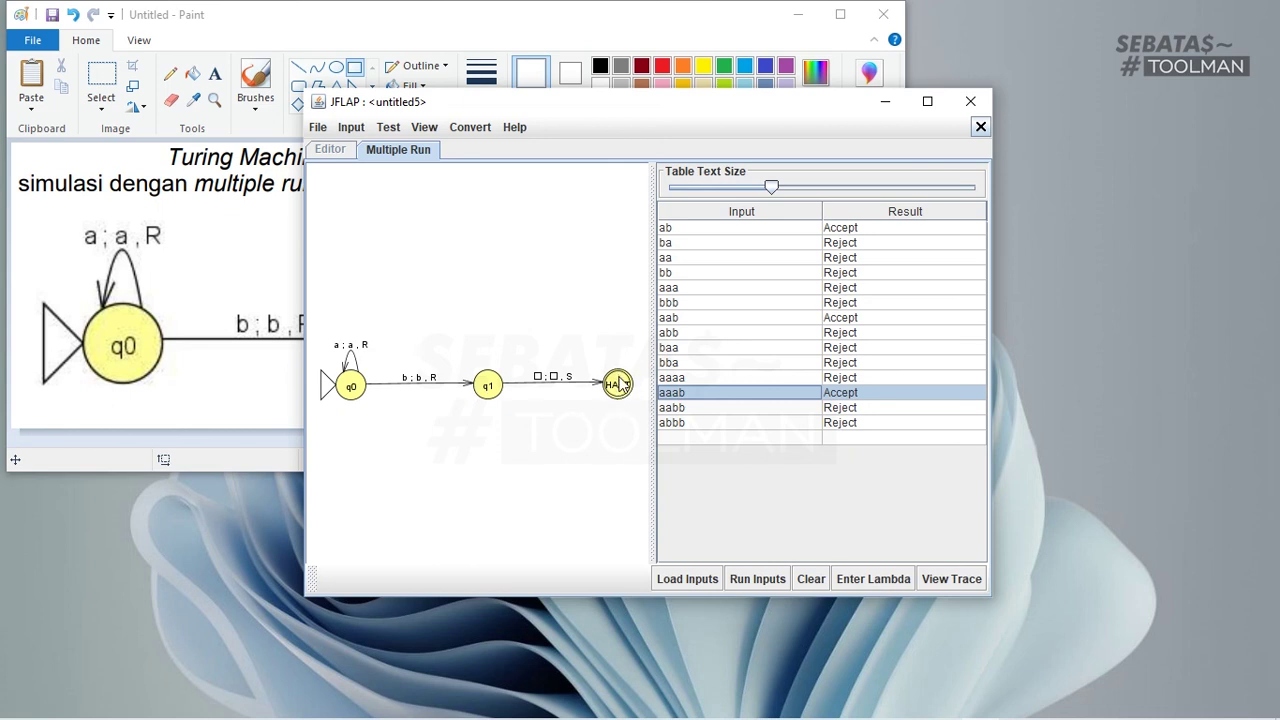
Maximize the window and start a step-by-step simulation of the machine with the input aab.
click(923, 110)
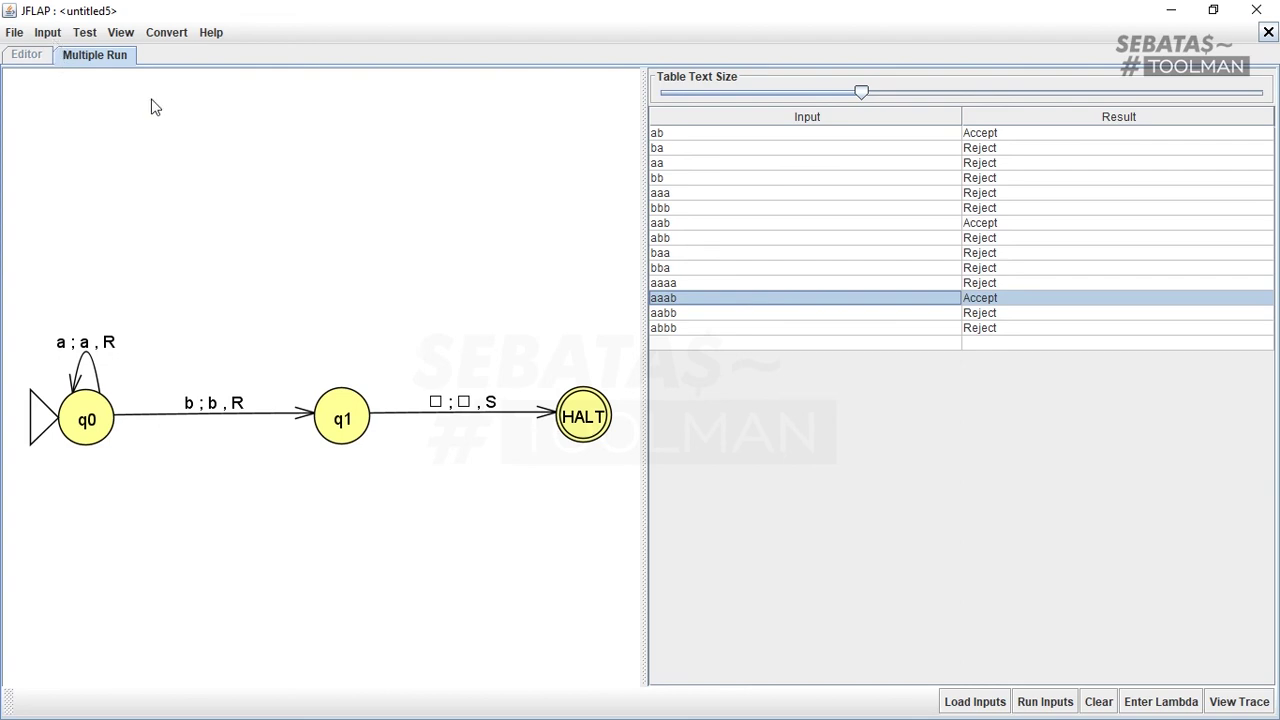
click(52, 36)
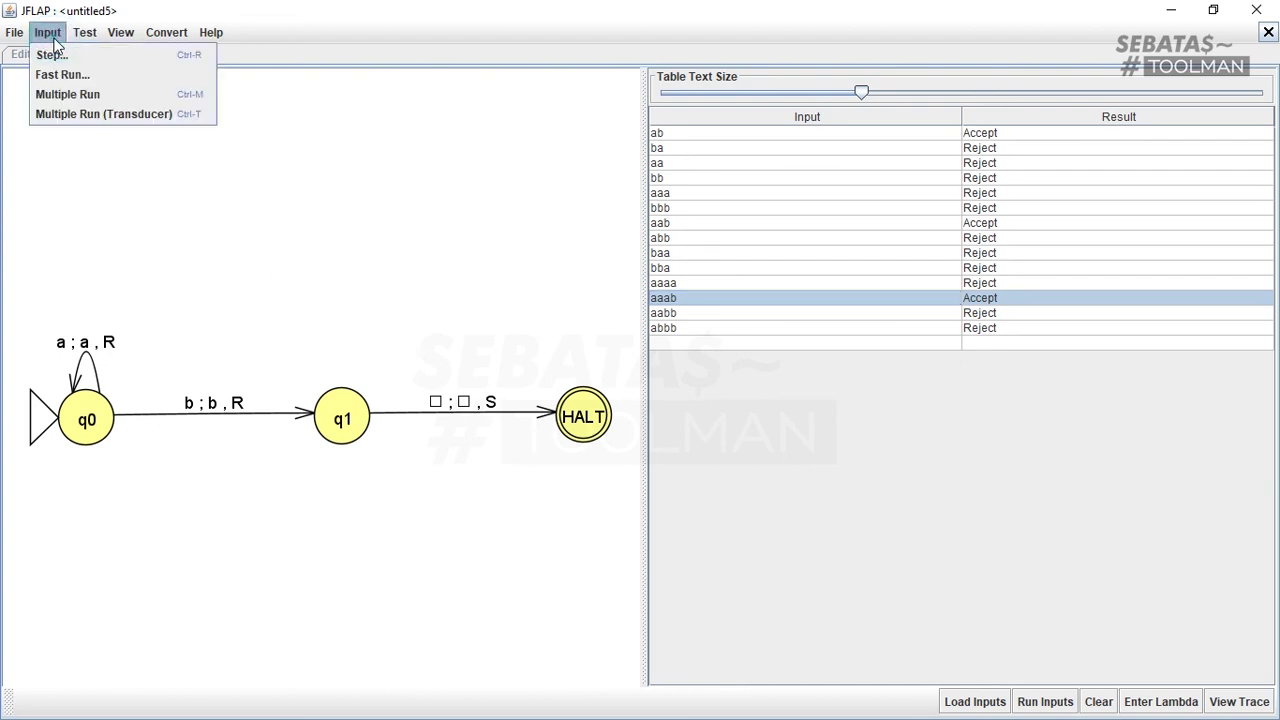
click(80, 60)
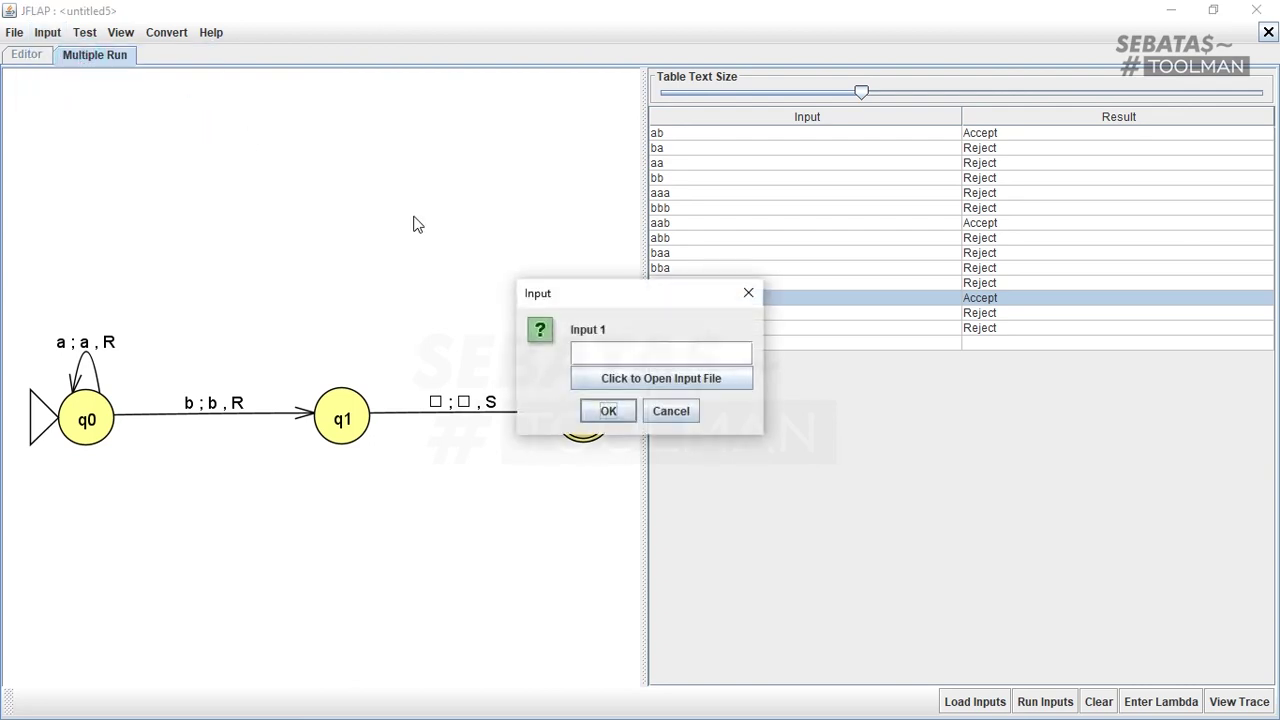
drag(624, 295, 828, 412)
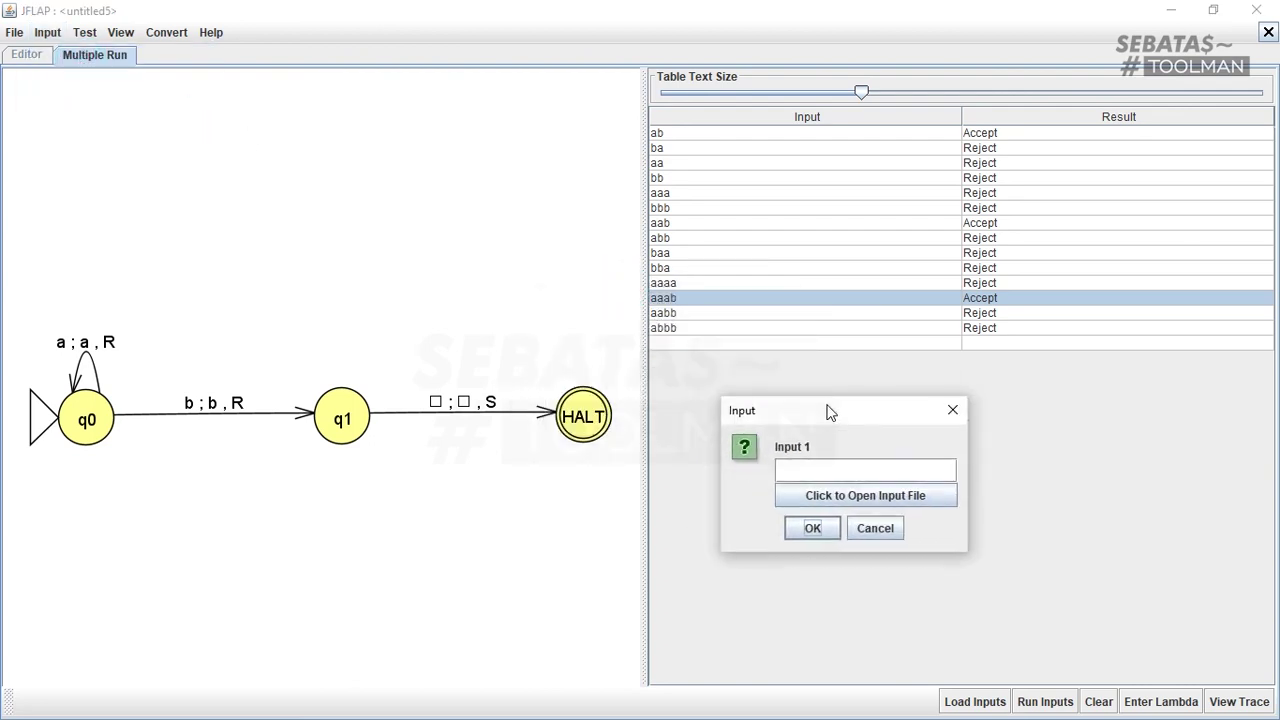
click(826, 465)
text(aab)
click(813, 530)
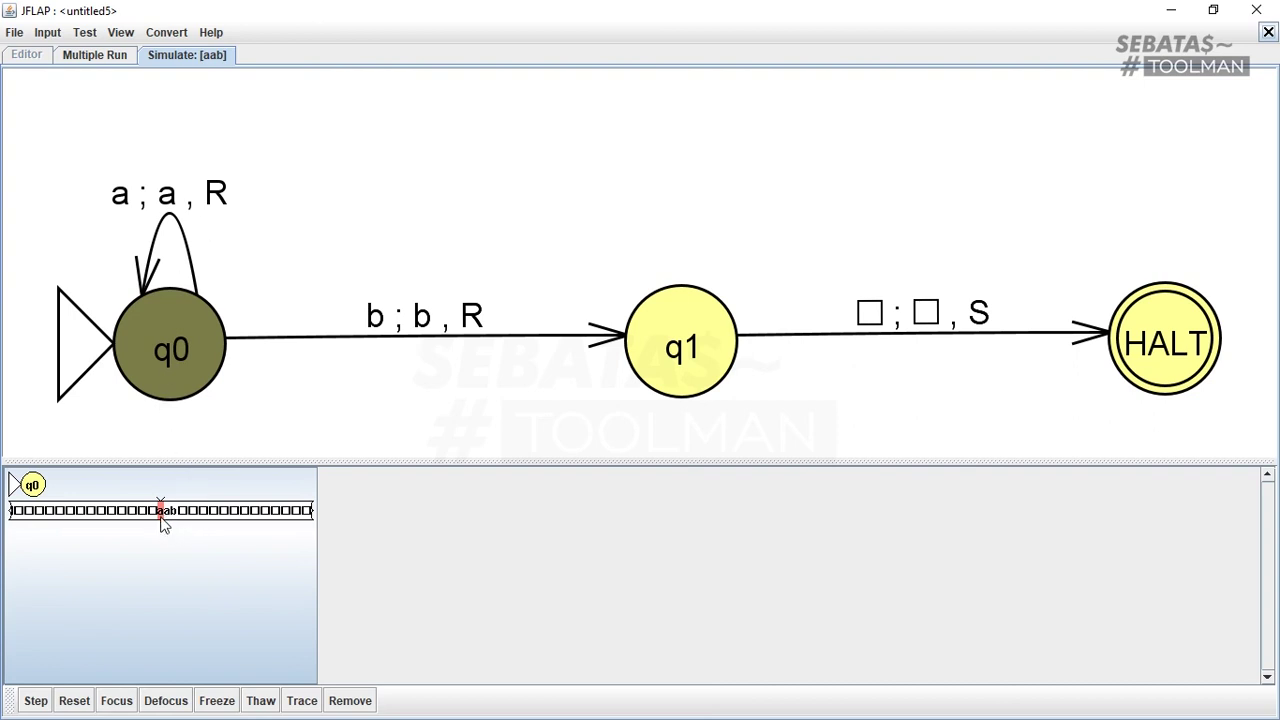
Step the aab simulation through q0 and q1 to the HALT state and return to the multiple run results.
click(40, 703)
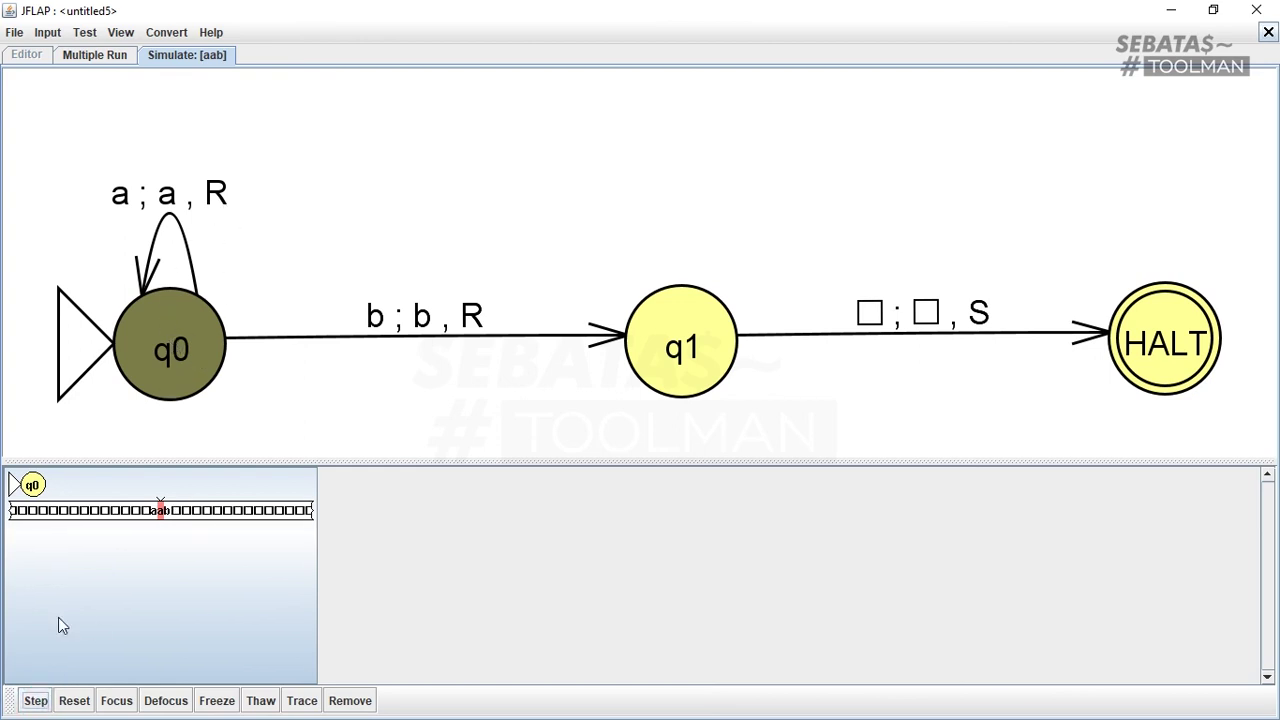
click(37, 701)
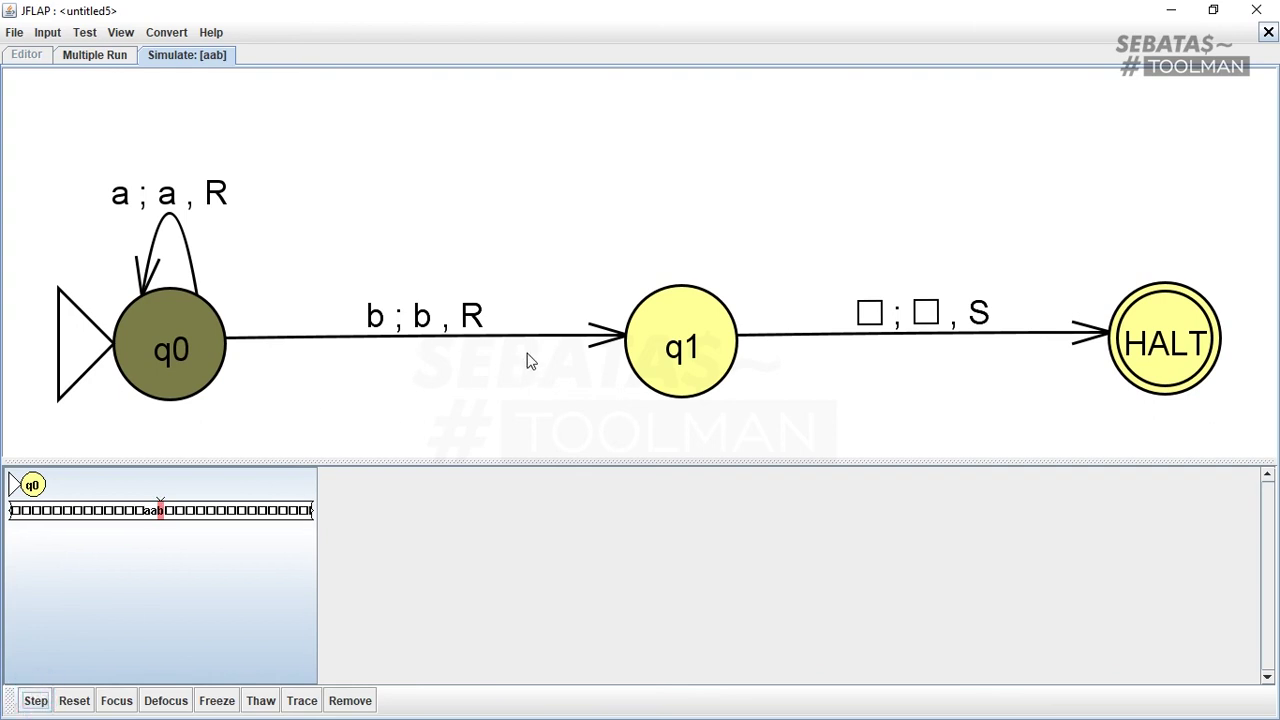
click(38, 702)
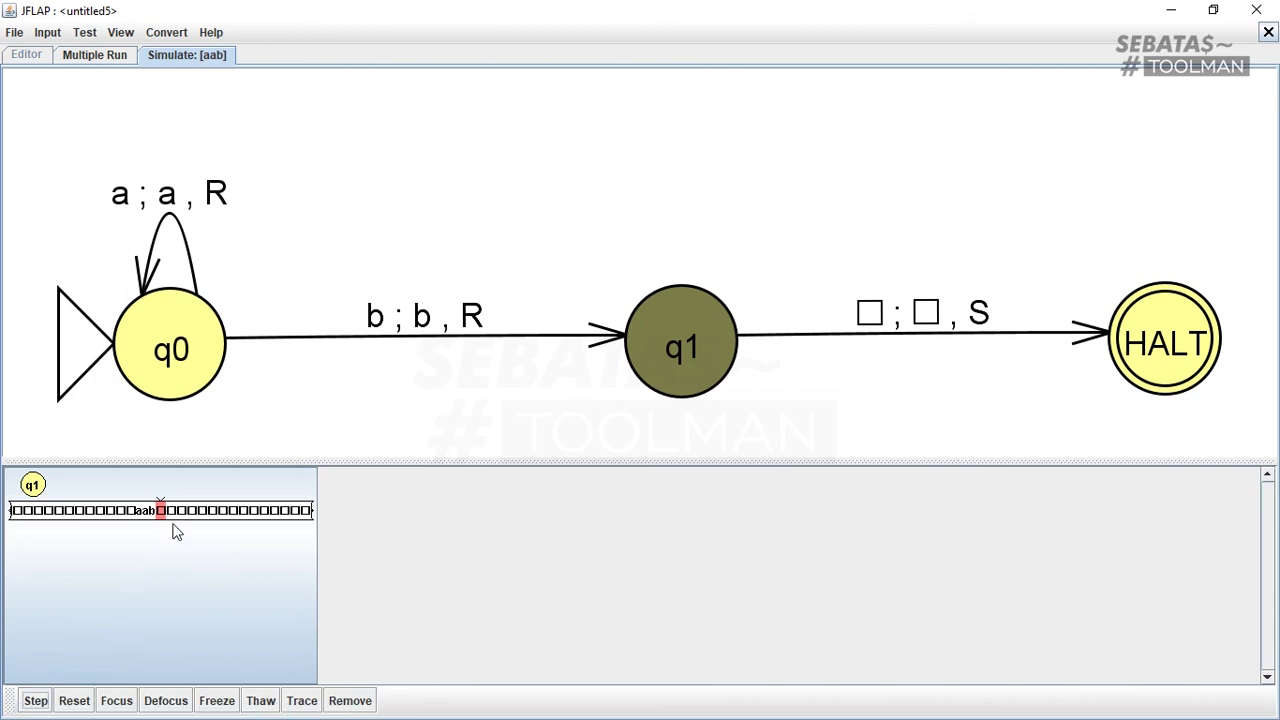
click(35, 704)
click(35, 704)
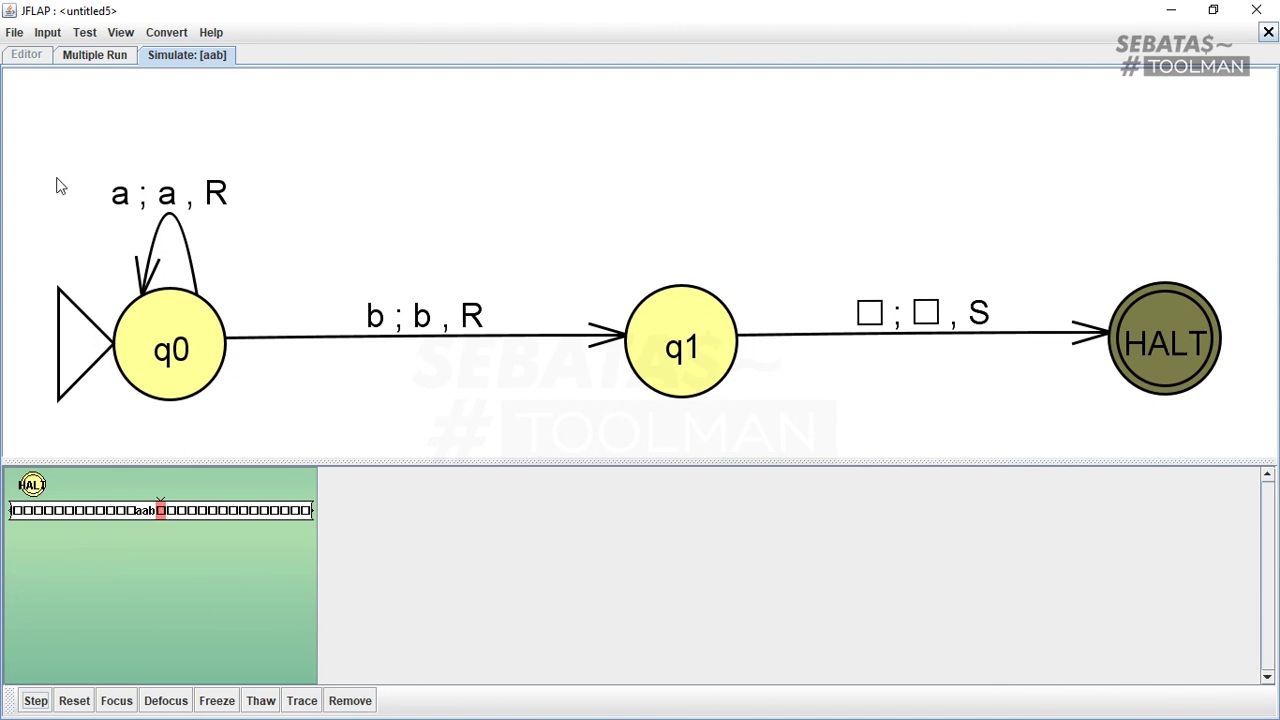
click(97, 60)
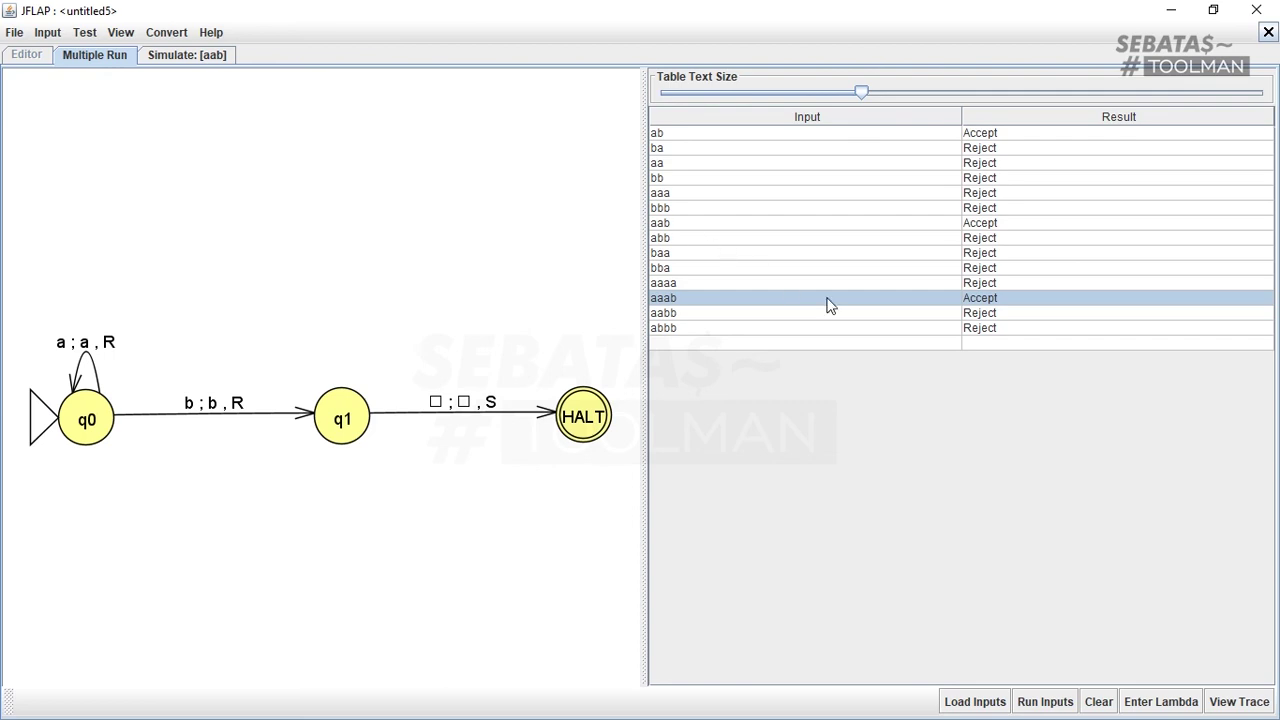
Pick abb from the tested strings and start a new step-by-step simulation of the machine with the input abb.
click(792, 298)
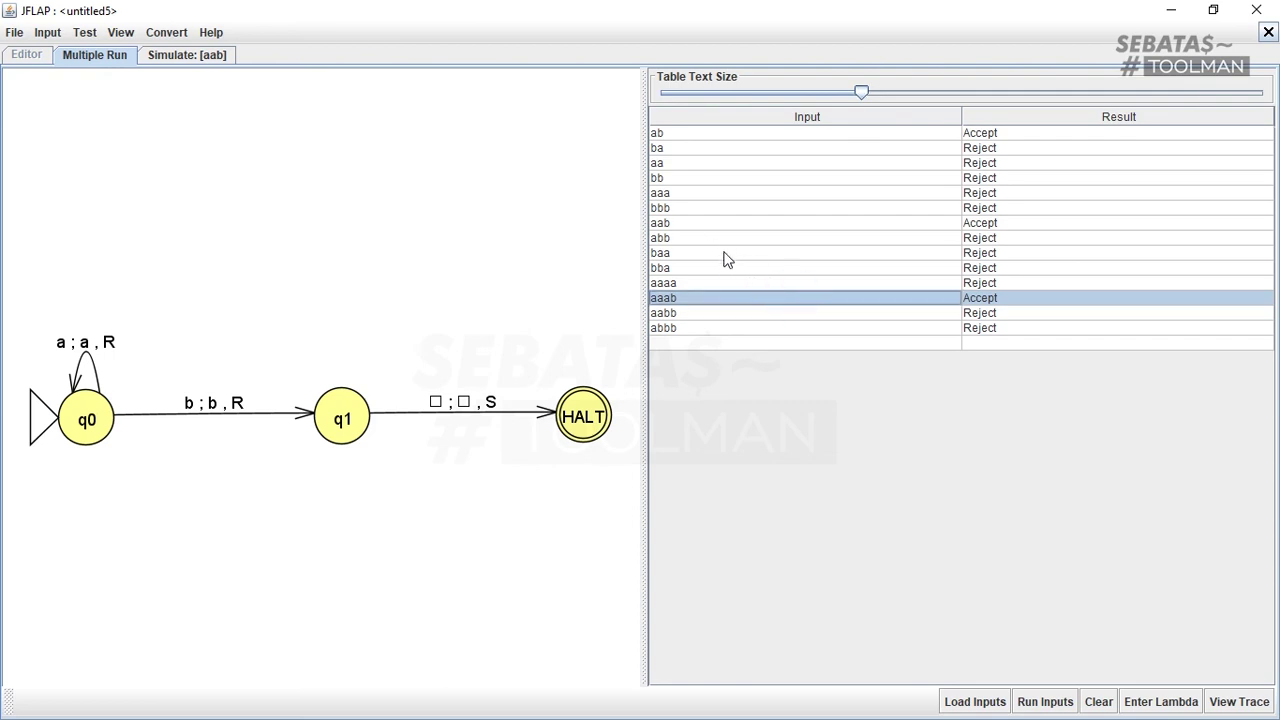
click(726, 240)
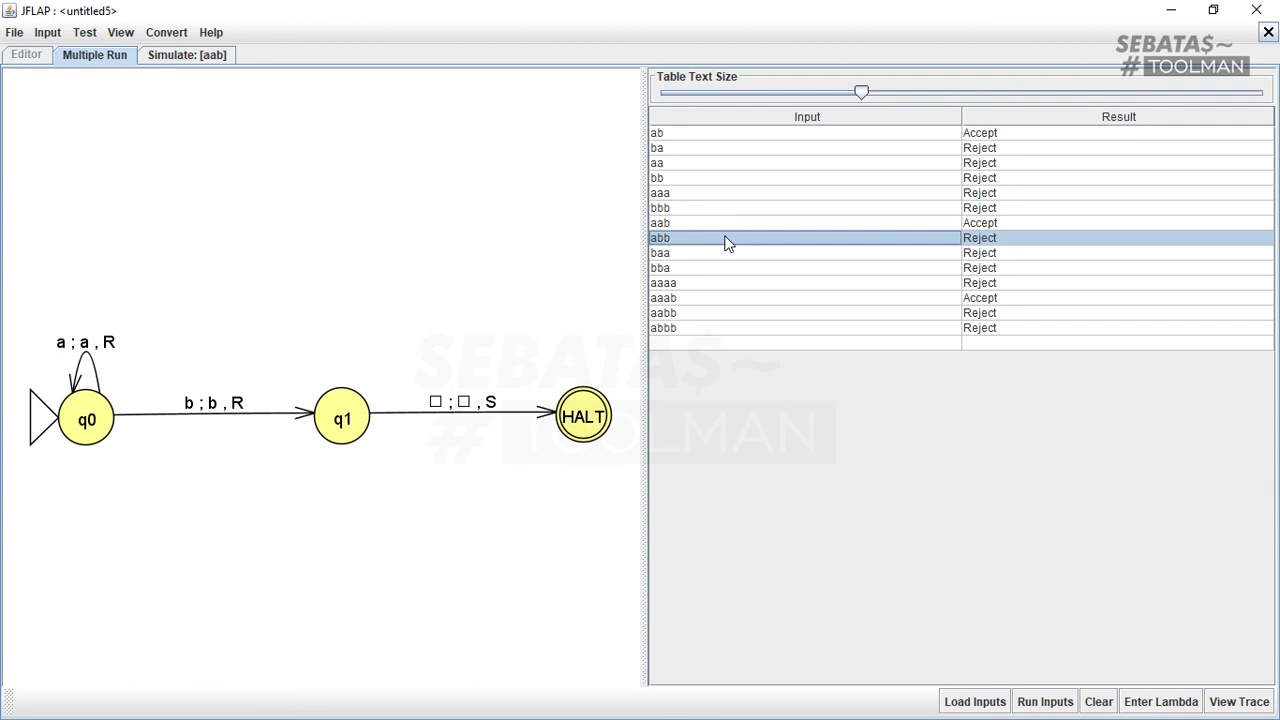
click(183, 55)
click(47, 32)
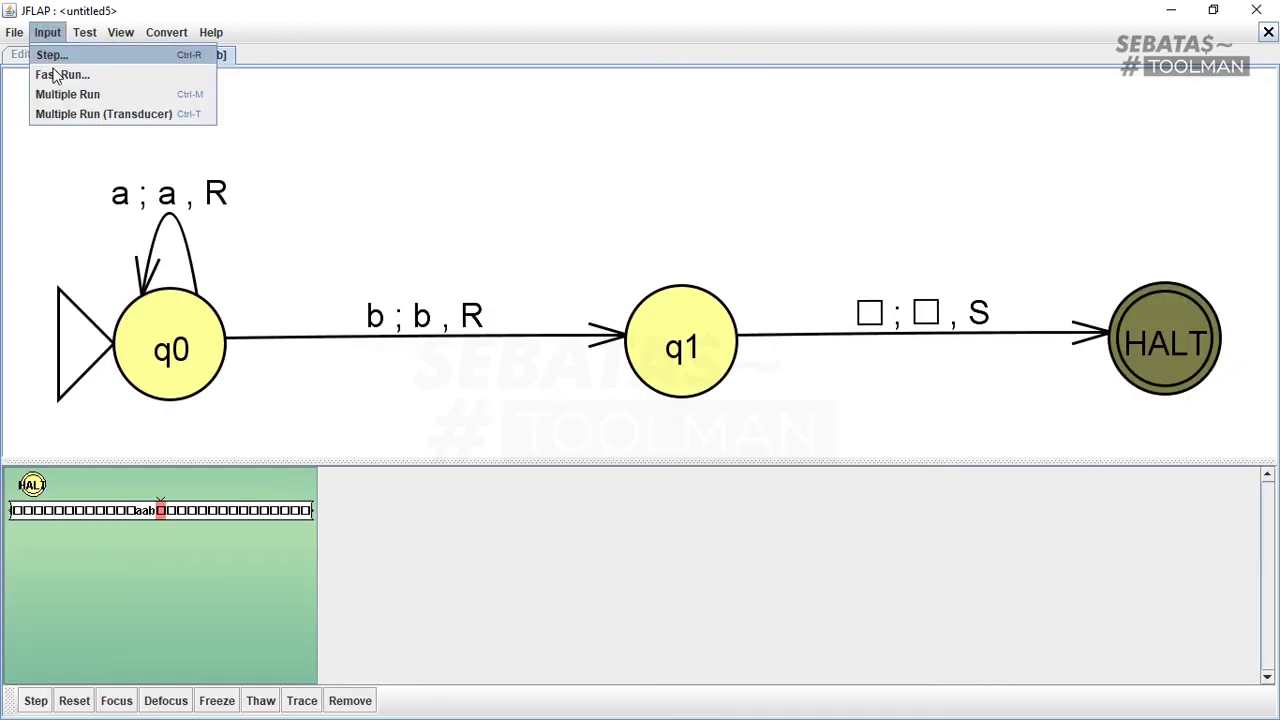
click(52, 56)
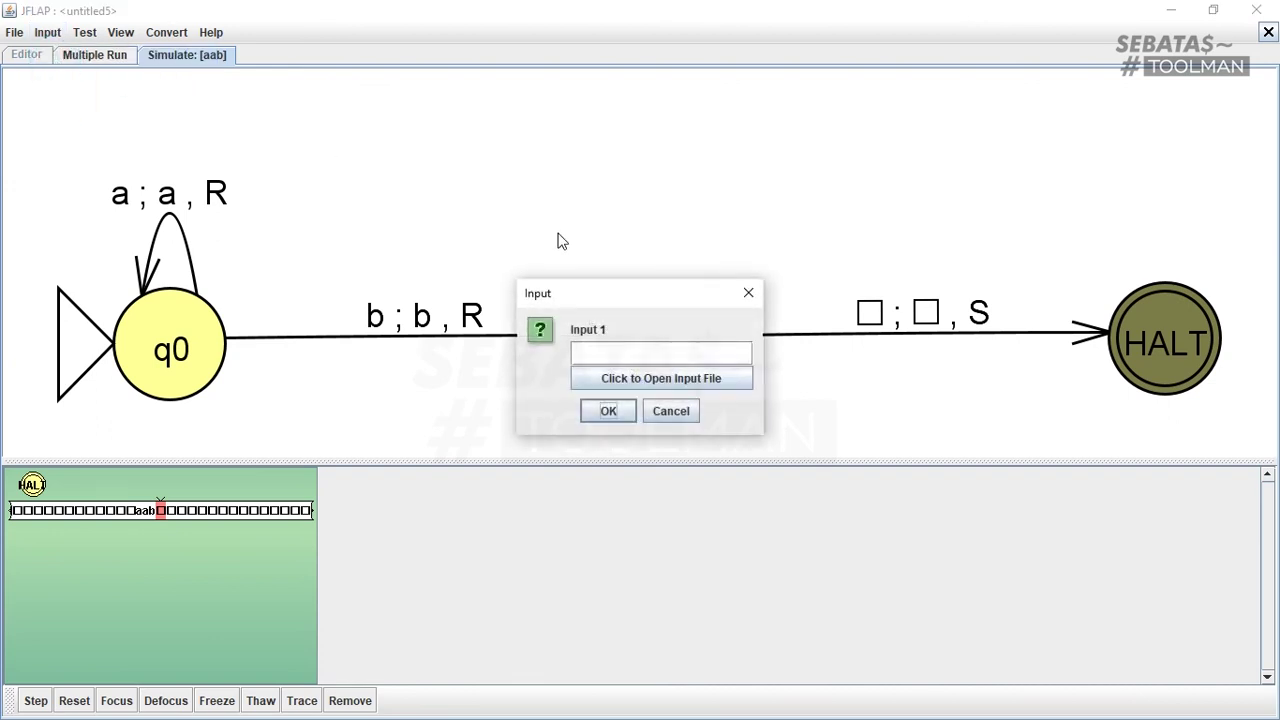
click(625, 354)
text(abb)
click(607, 414)
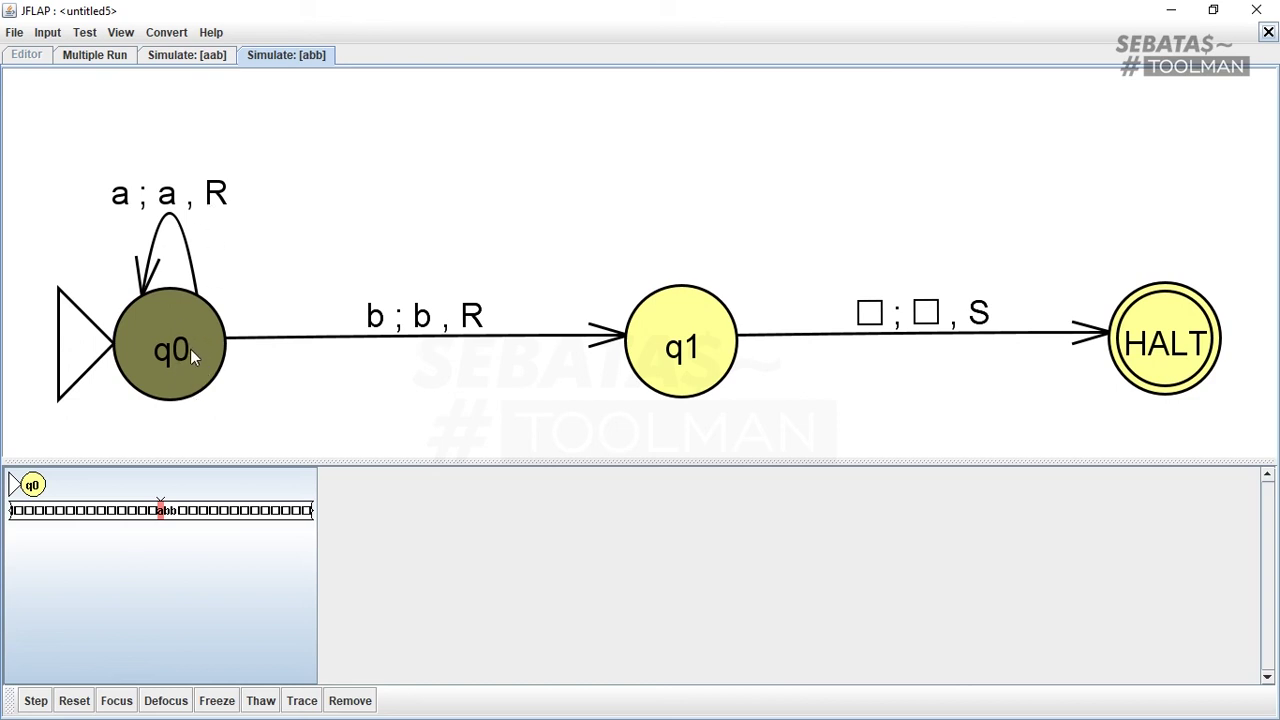
Step the abb simulation through the machine until it stops, and return to the multiple run results.
click(37, 703)
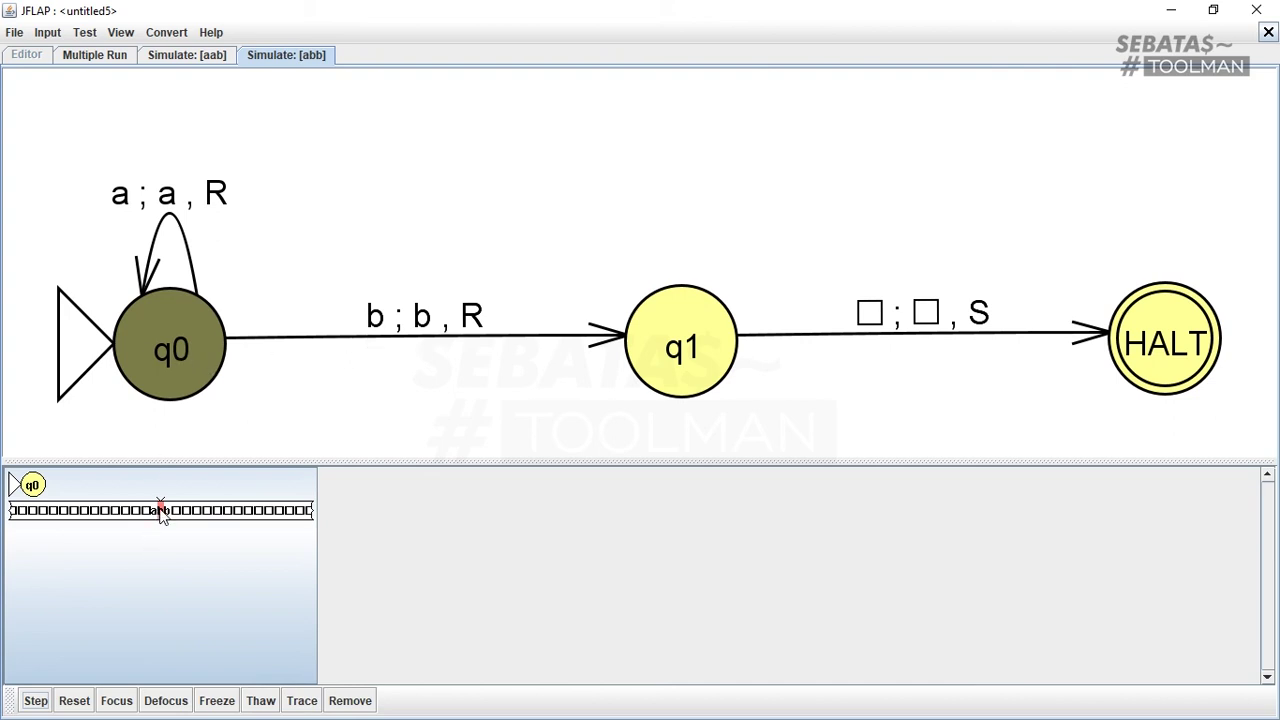
click(36, 702)
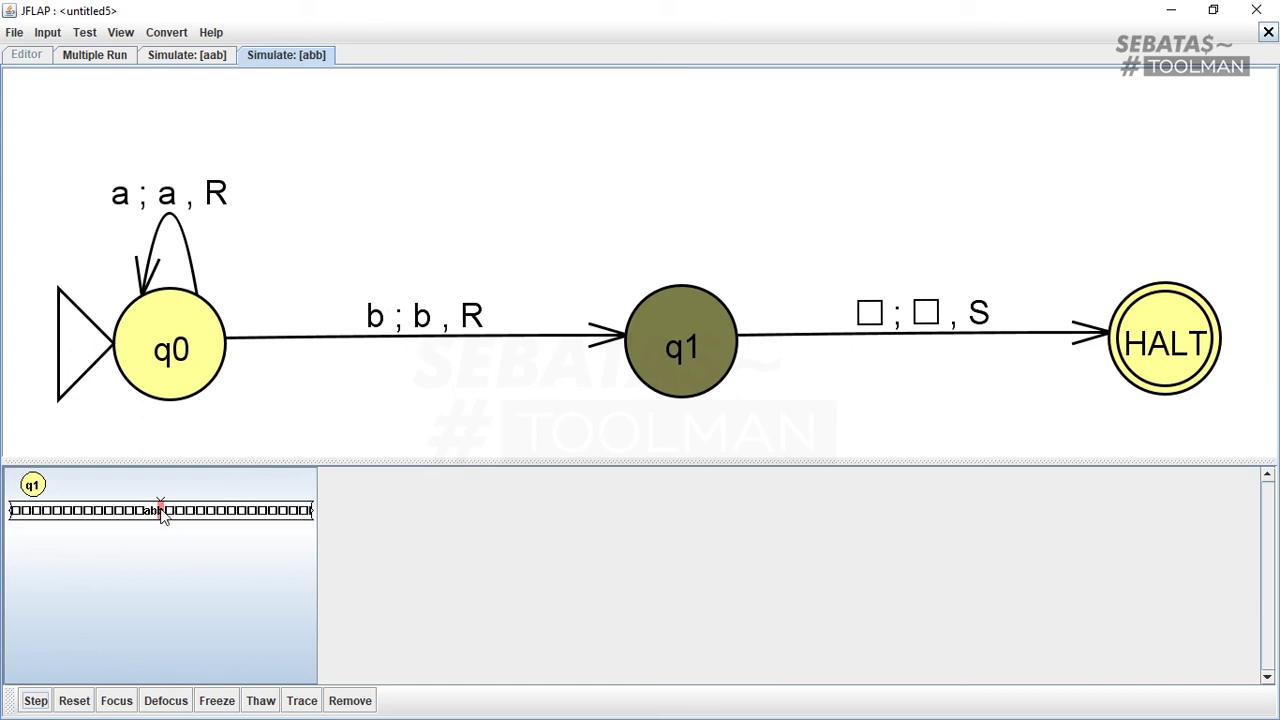
click(36, 701)
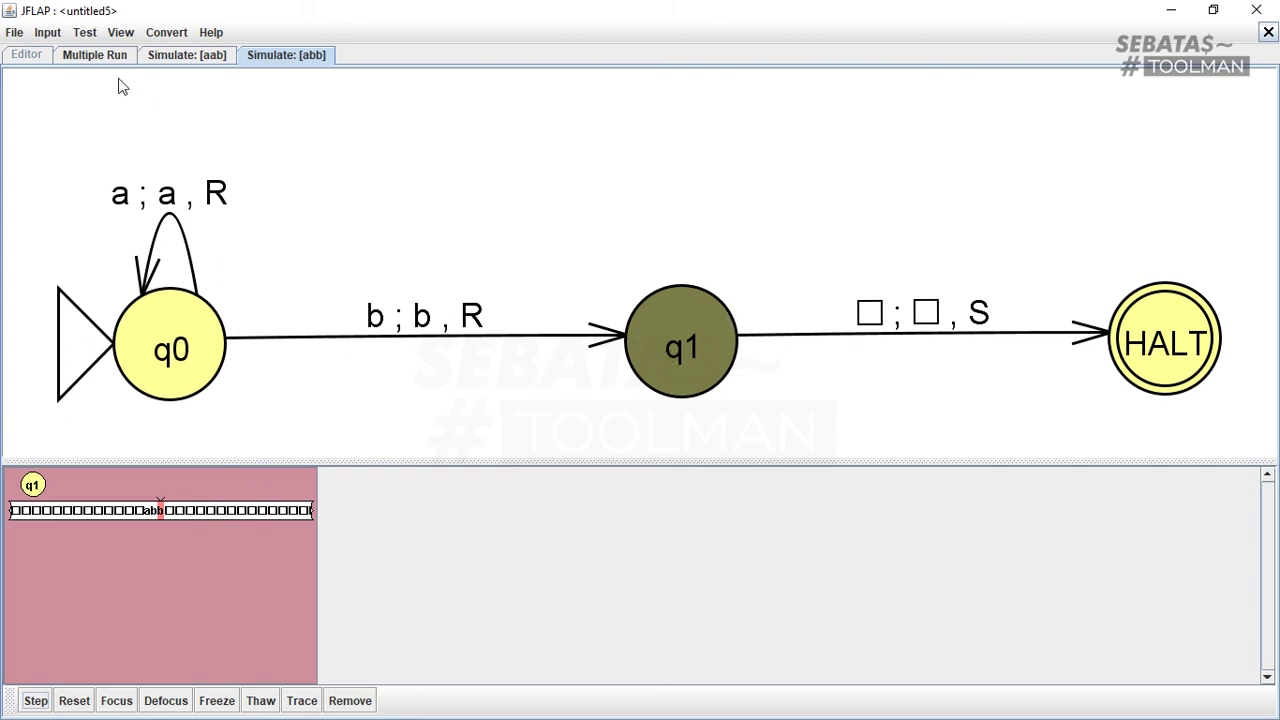
click(97, 60)
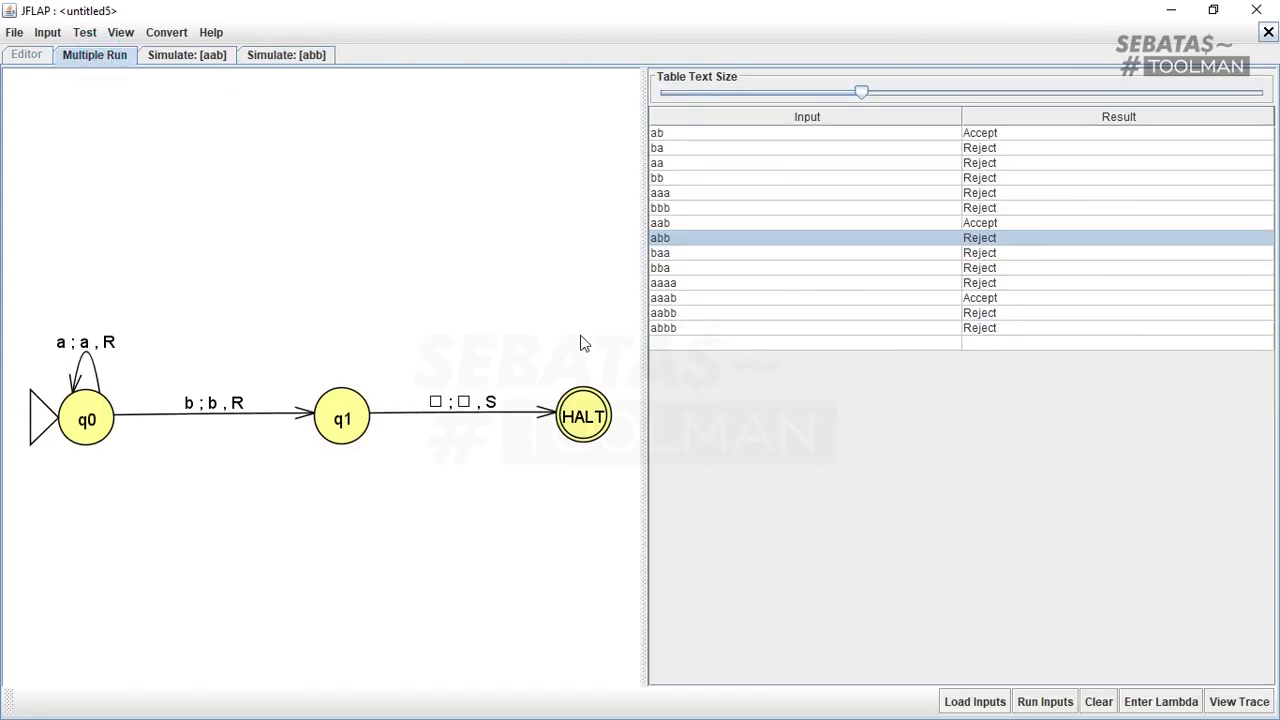